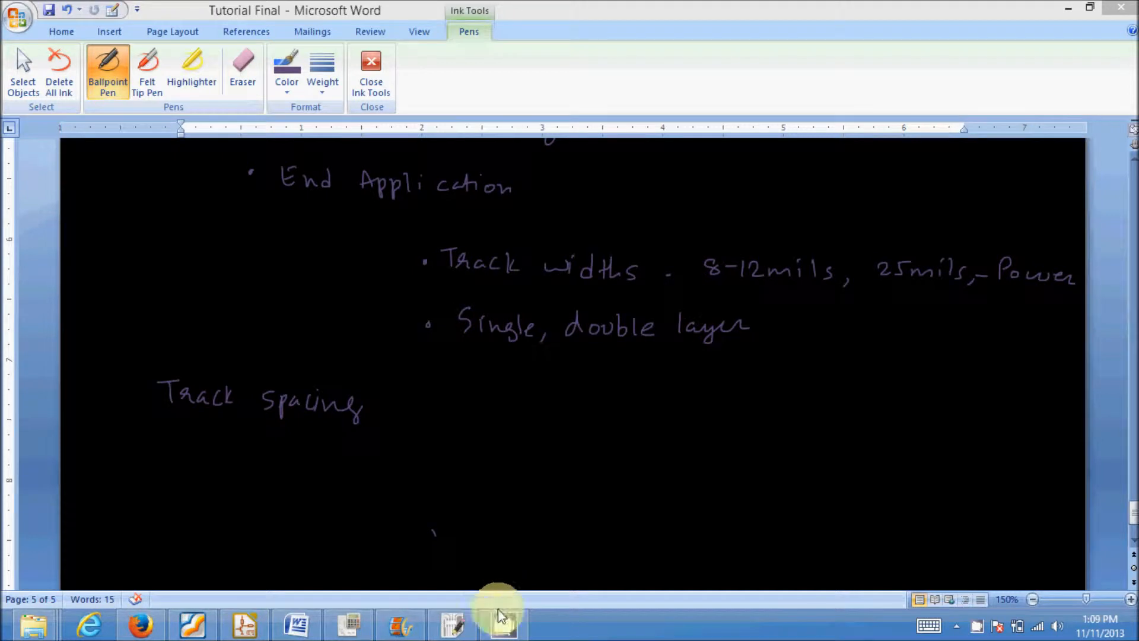
Switch to the ArduinoWithKiCAD board in Pcbnew and check which track widths are available.
click(442, 629)
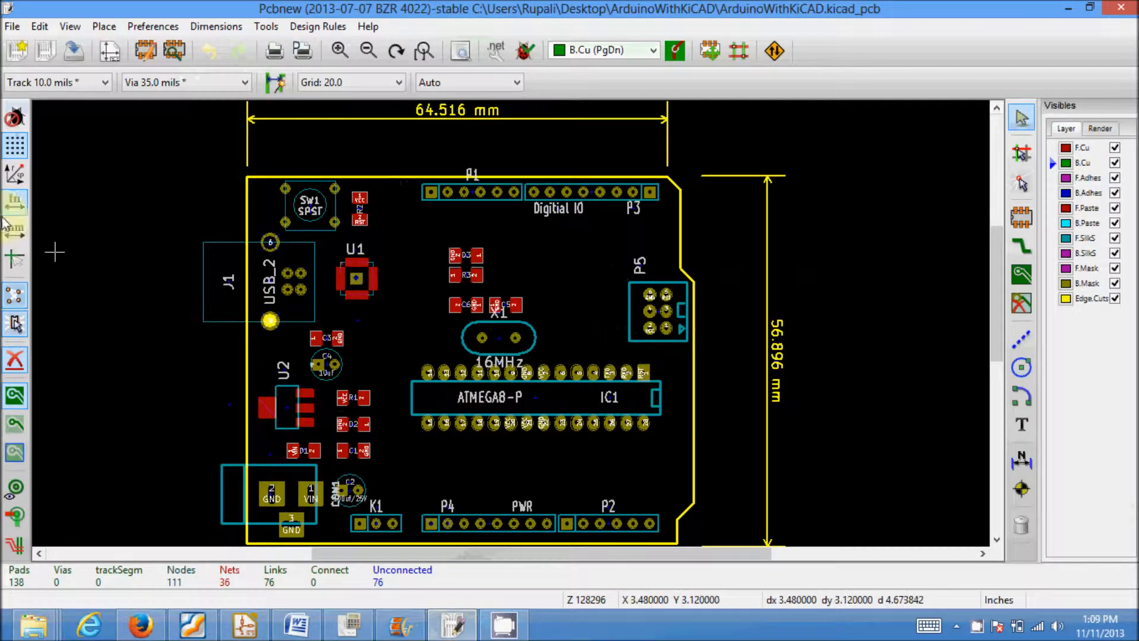
click(54, 82)
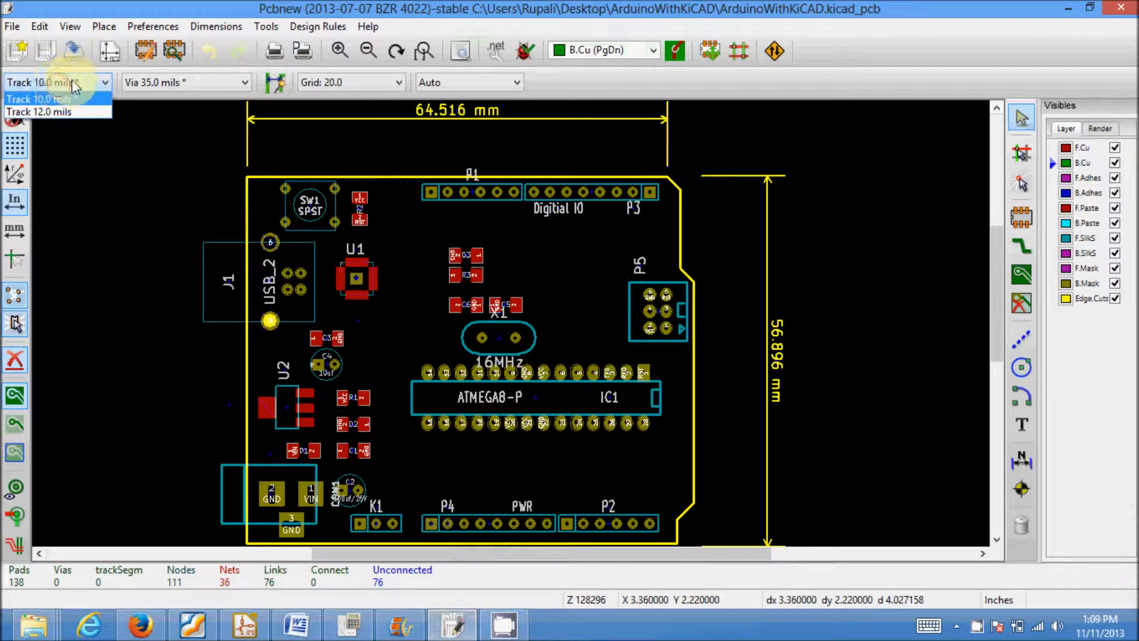
click(78, 79)
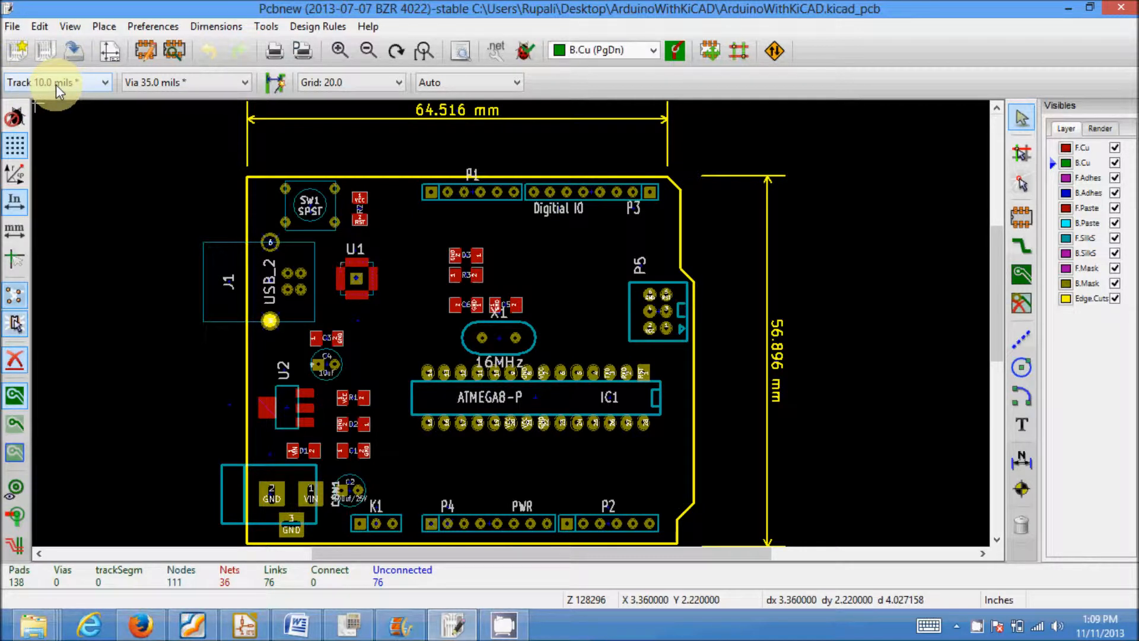
click(60, 84)
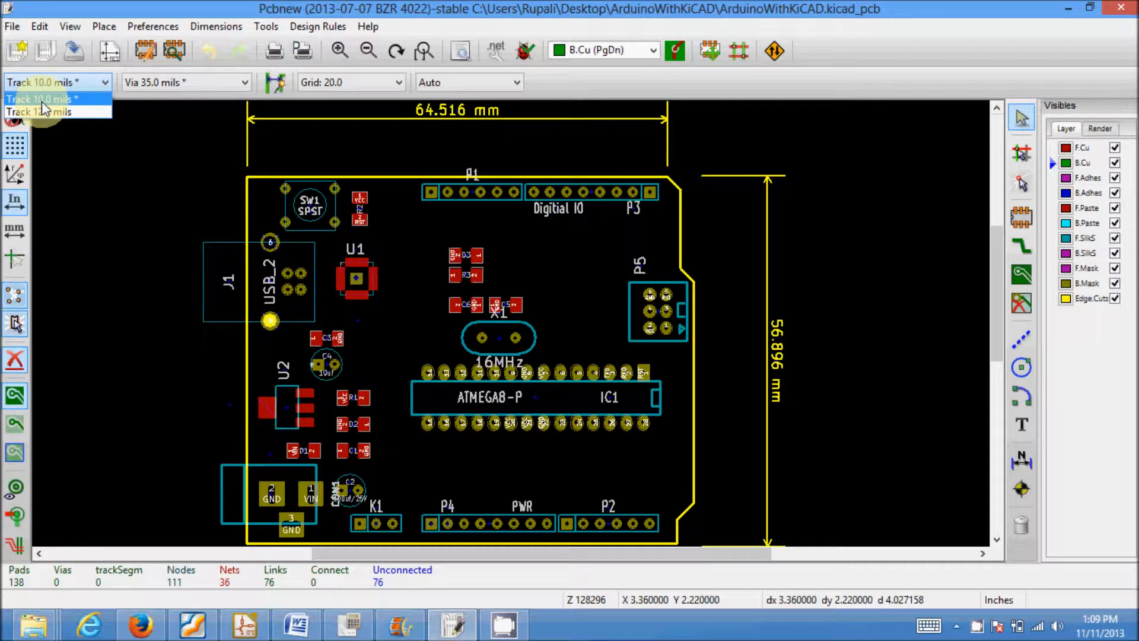
click(103, 82)
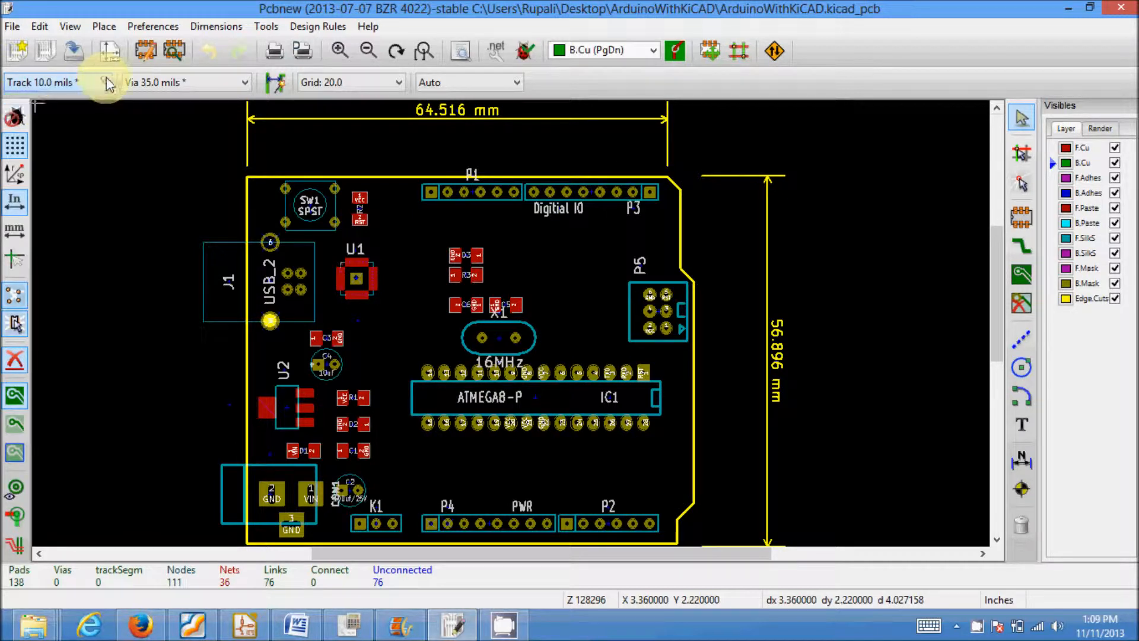
Open the Design Rules Editor and bring up its global design rules.
click(217, 26)
mouse_move(314, 27)
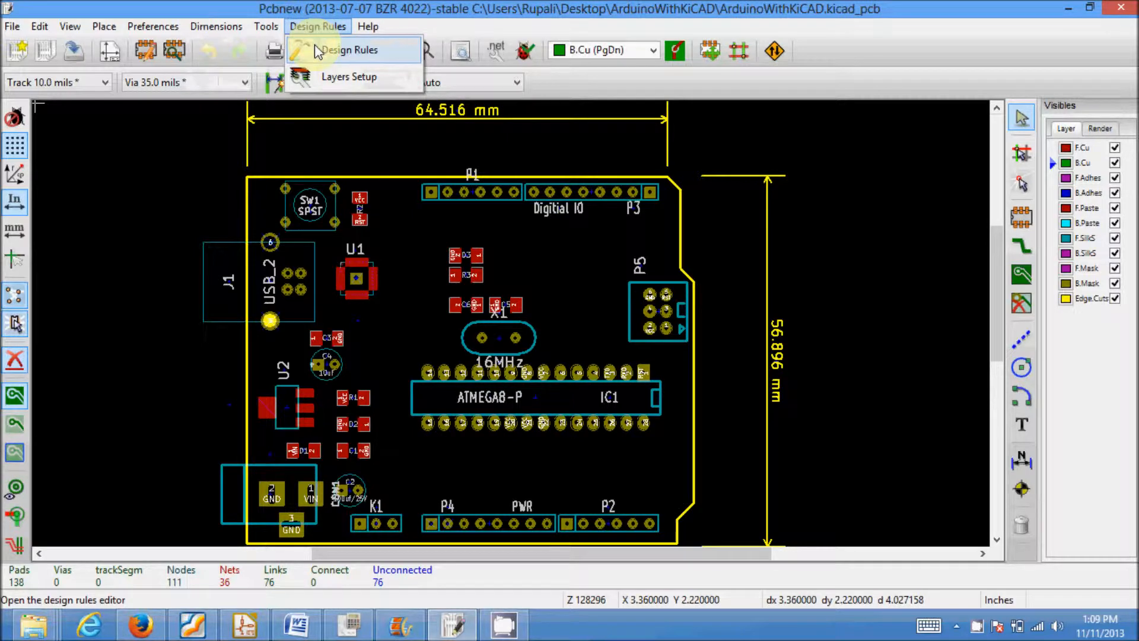
click(315, 47)
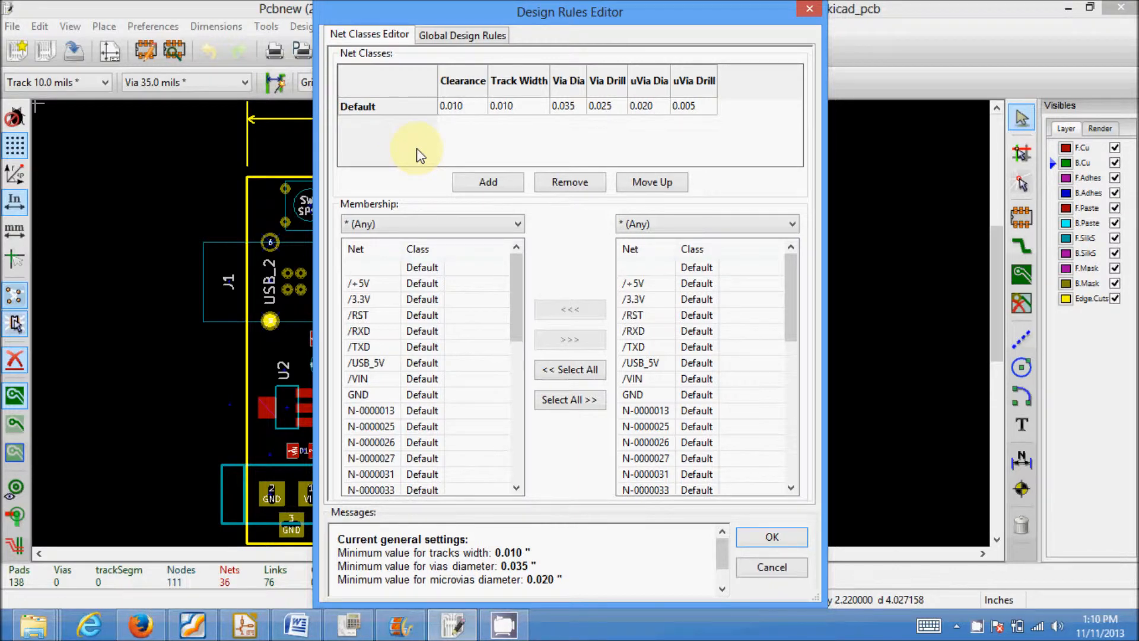
click(457, 36)
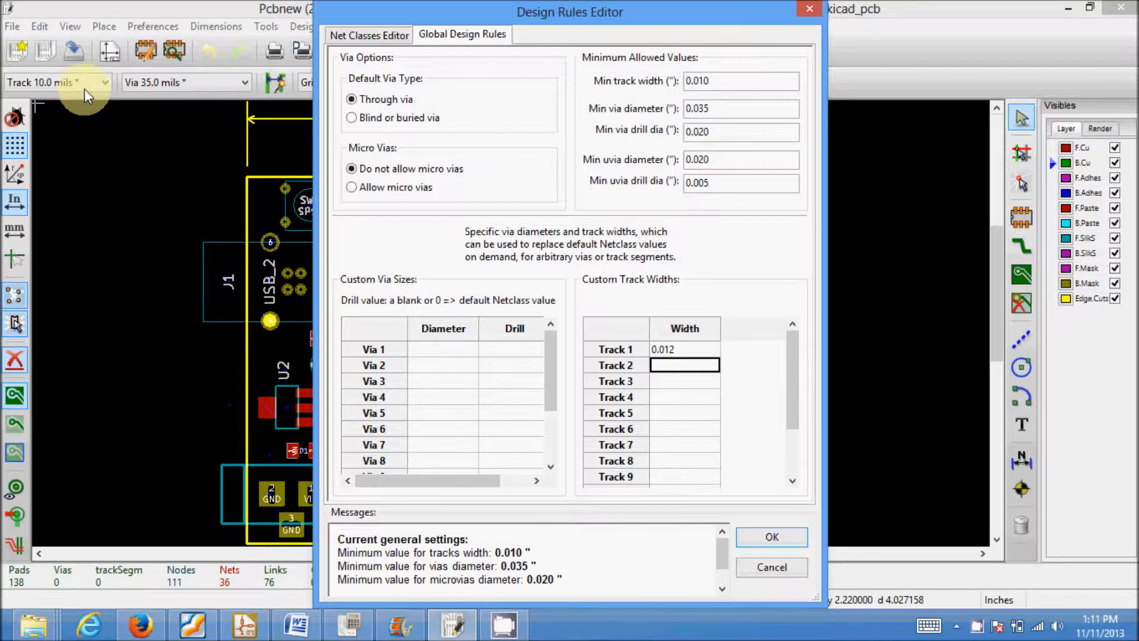
Add custom track widths of .015, .020 and .025 inch as Track 2, Track 3 and Track 4.
click(683, 349)
click(670, 362)
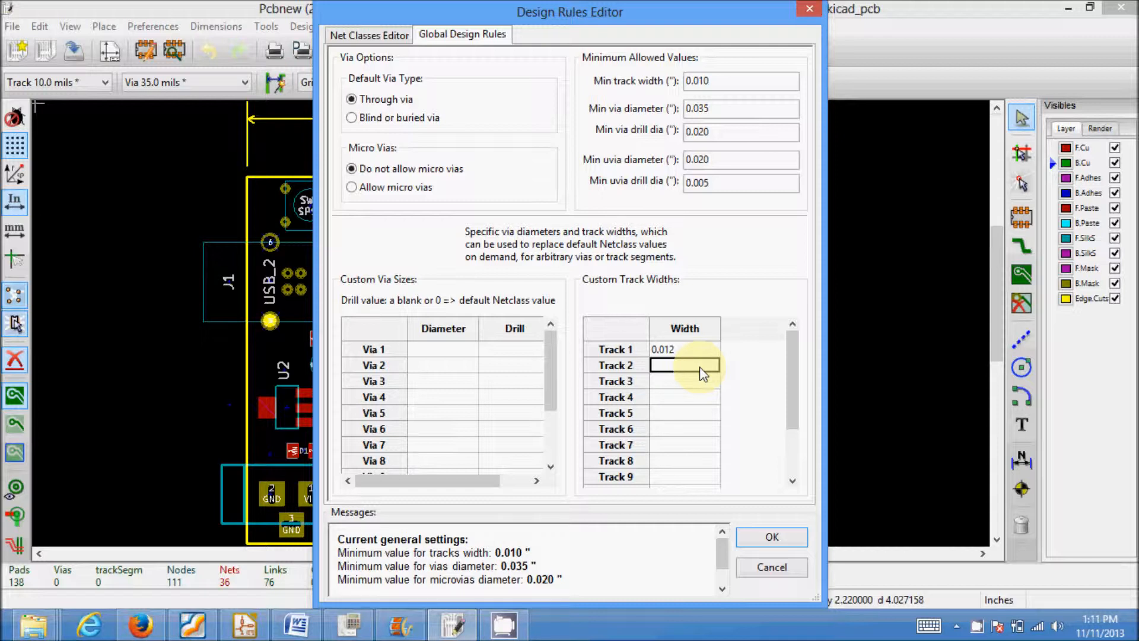
text(.015)
click(660, 381)
click(659, 379)
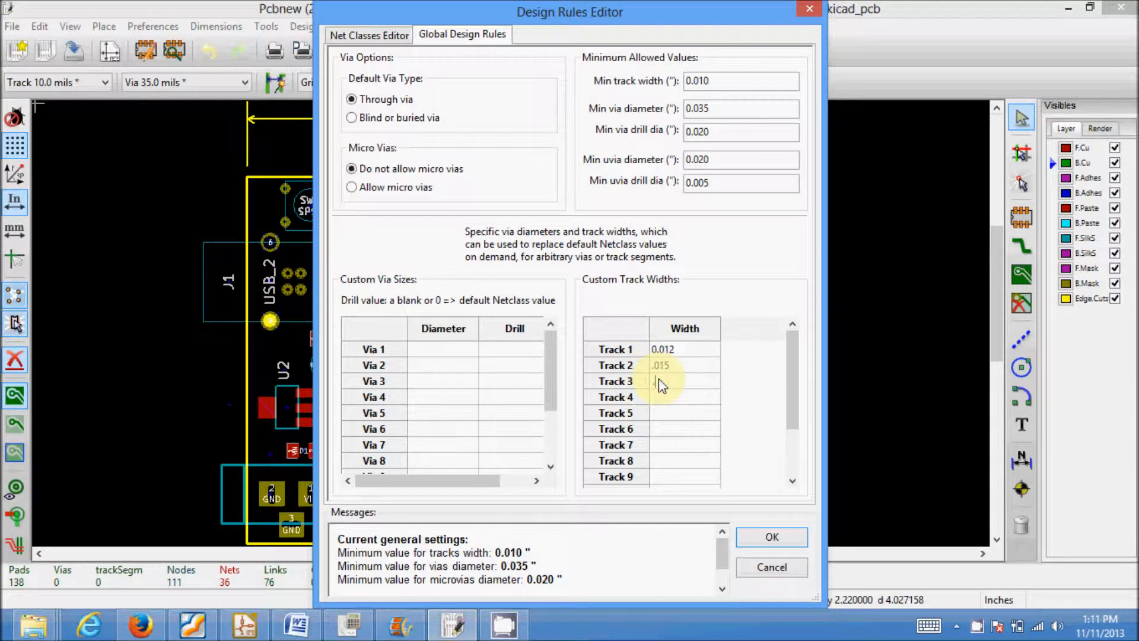
text(.020)
click(660, 397)
text(.025)
click(671, 401)
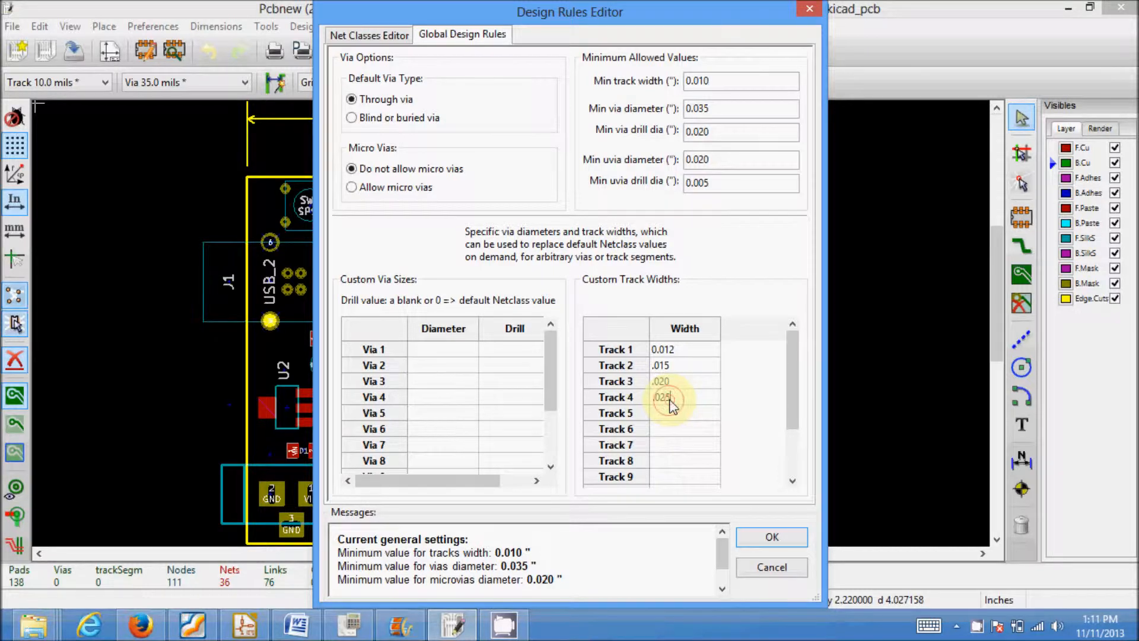
drag(667, 398, 669, 398)
drag(664, 398, 656, 399)
click(657, 399)
click(660, 398)
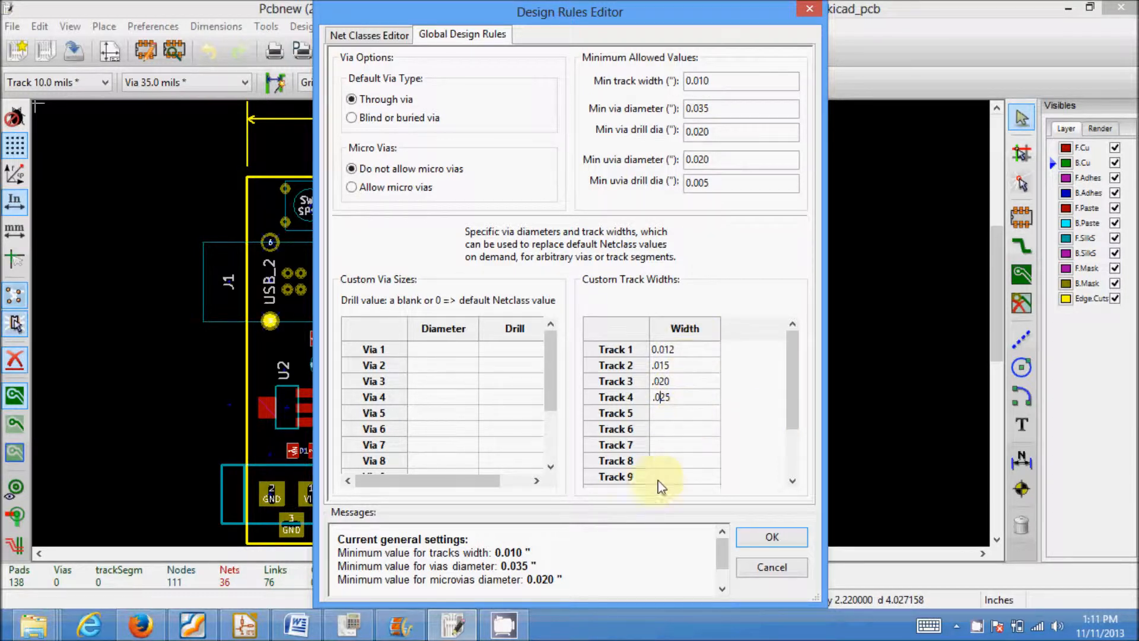
Define custom Via 1 with a .100 inch diameter and .06 inch drill, and accept the design rules.
click(439, 353)
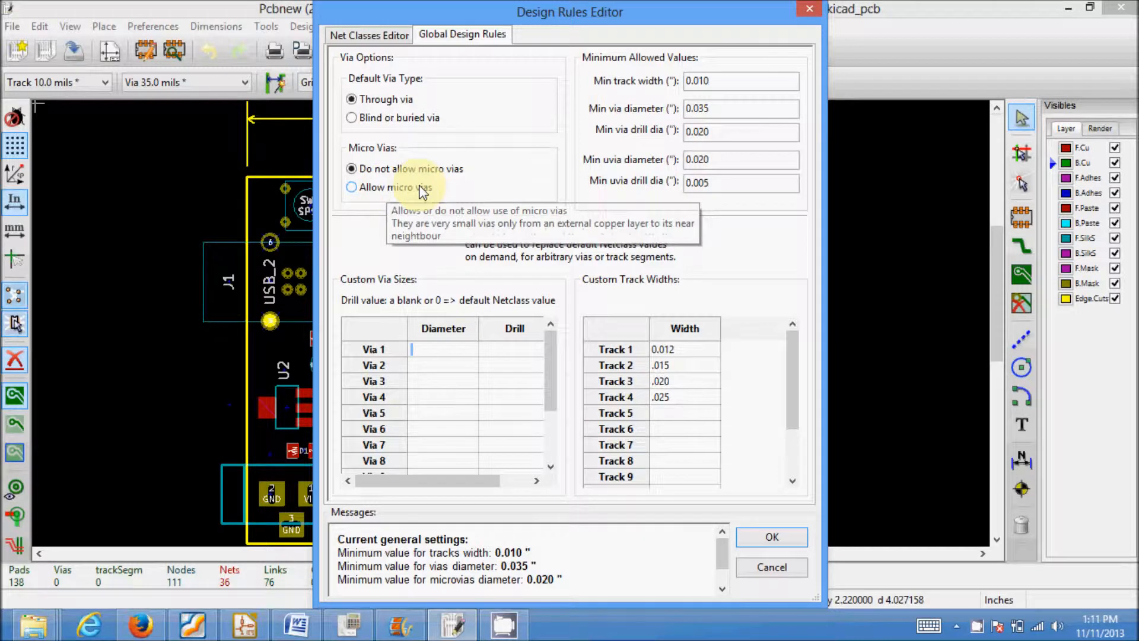
click(418, 349)
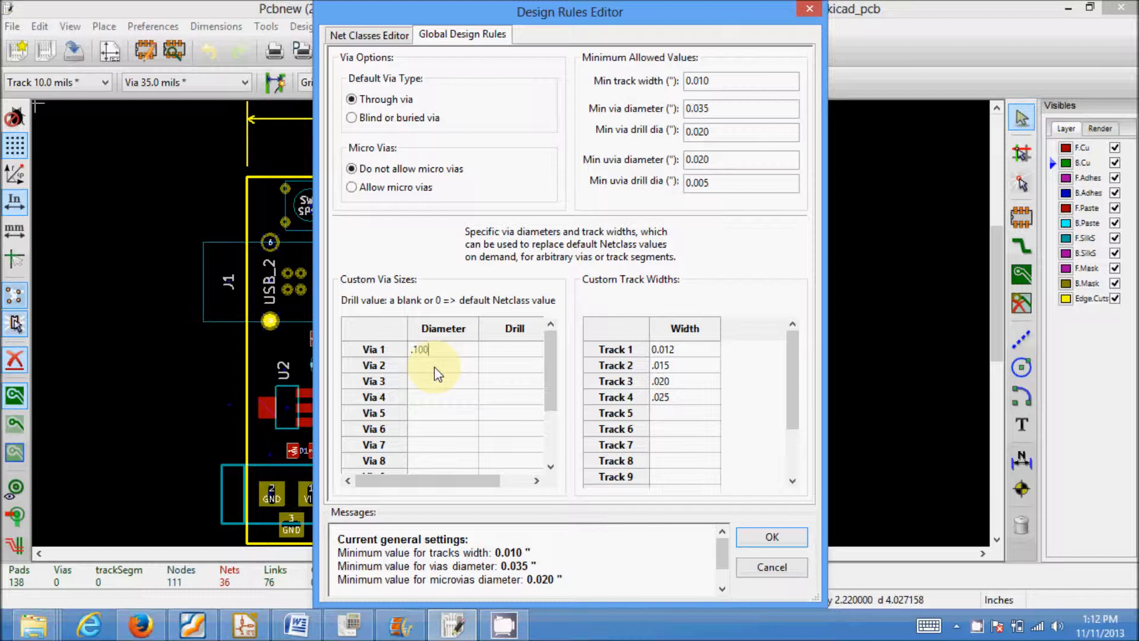
key(Tab)
text(.)
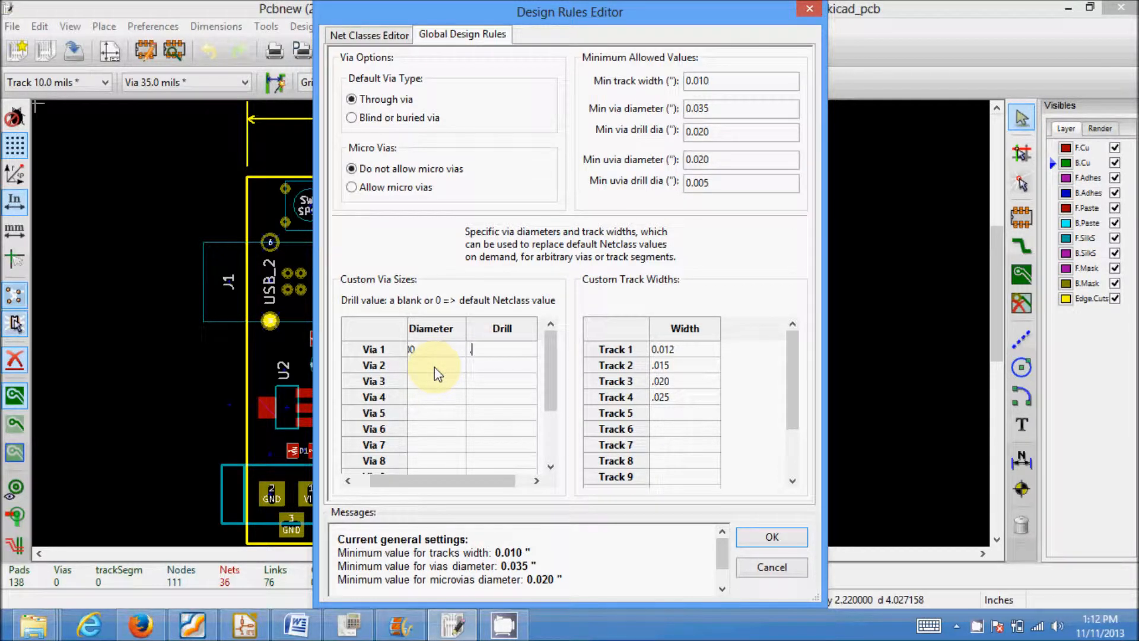
text(06)
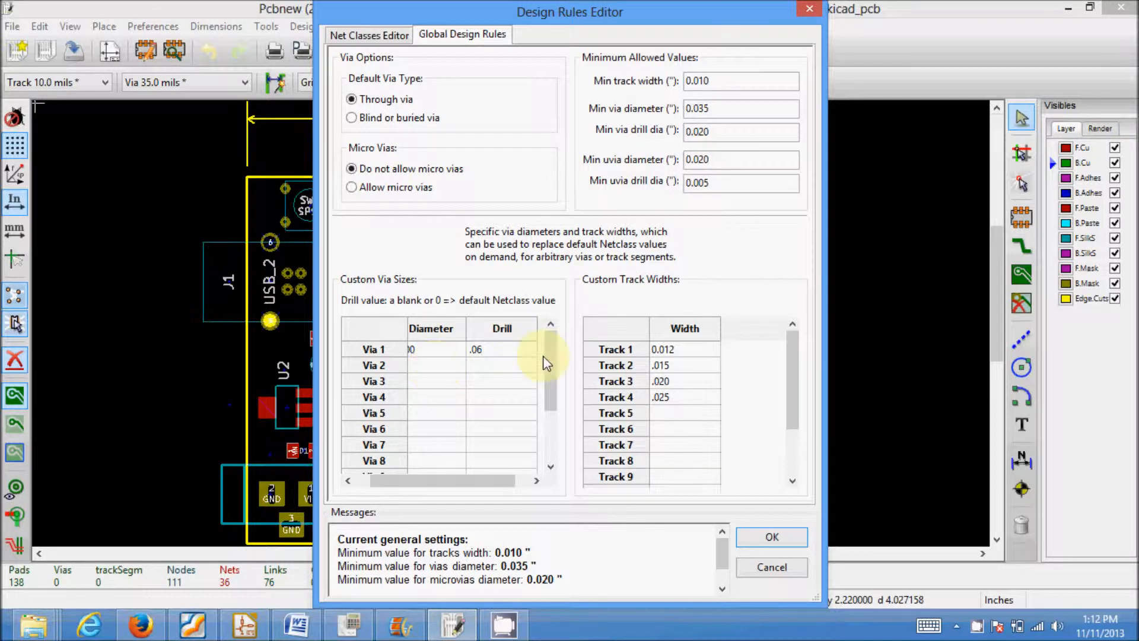
click(774, 537)
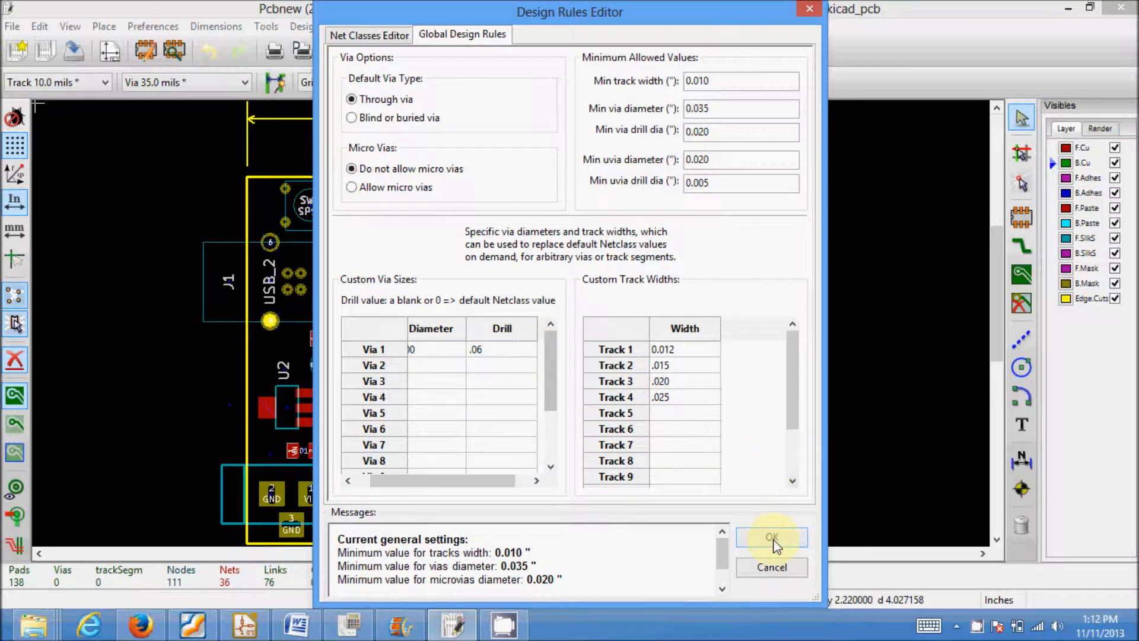
click(772, 538)
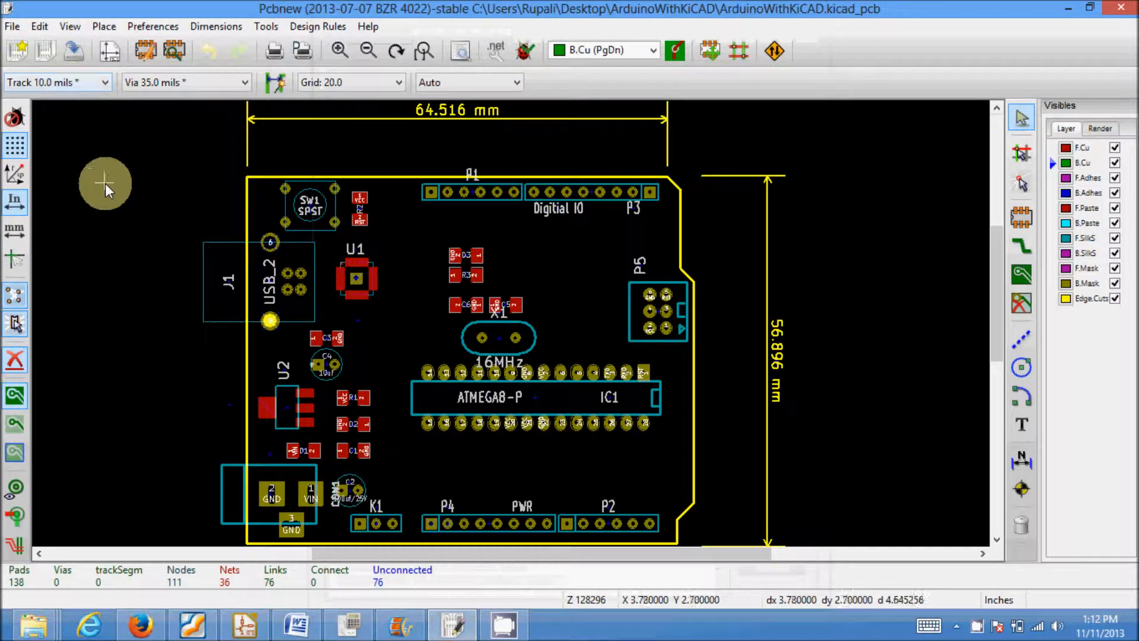
Check the updated track width choices and select the 100.0 mils / 60.0 mils via size.
click(102, 83)
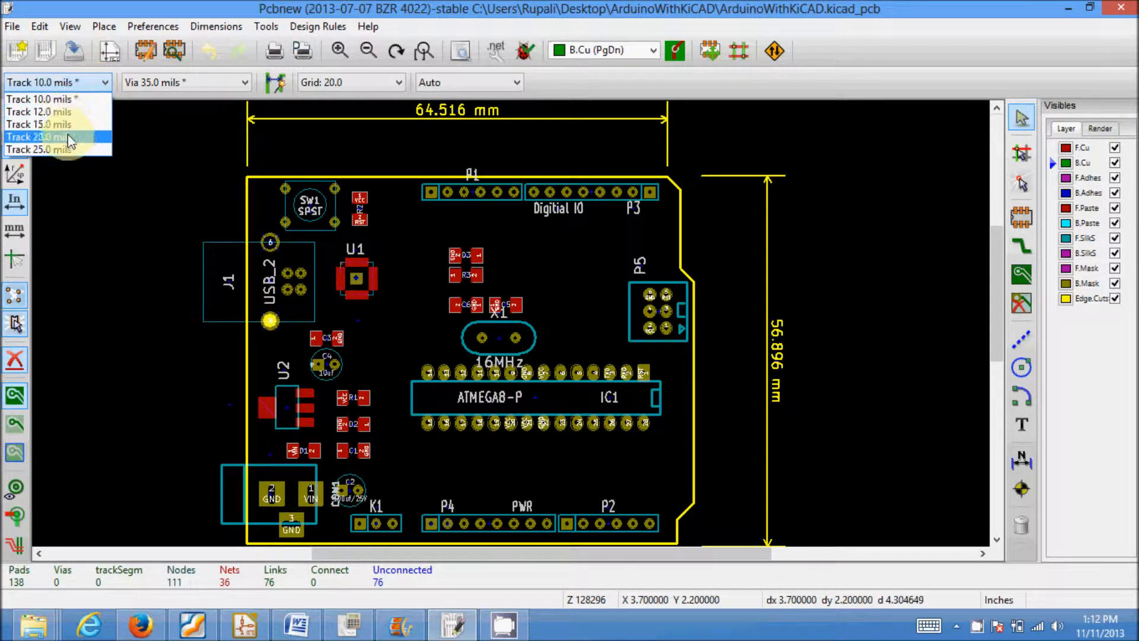
click(166, 98)
click(243, 83)
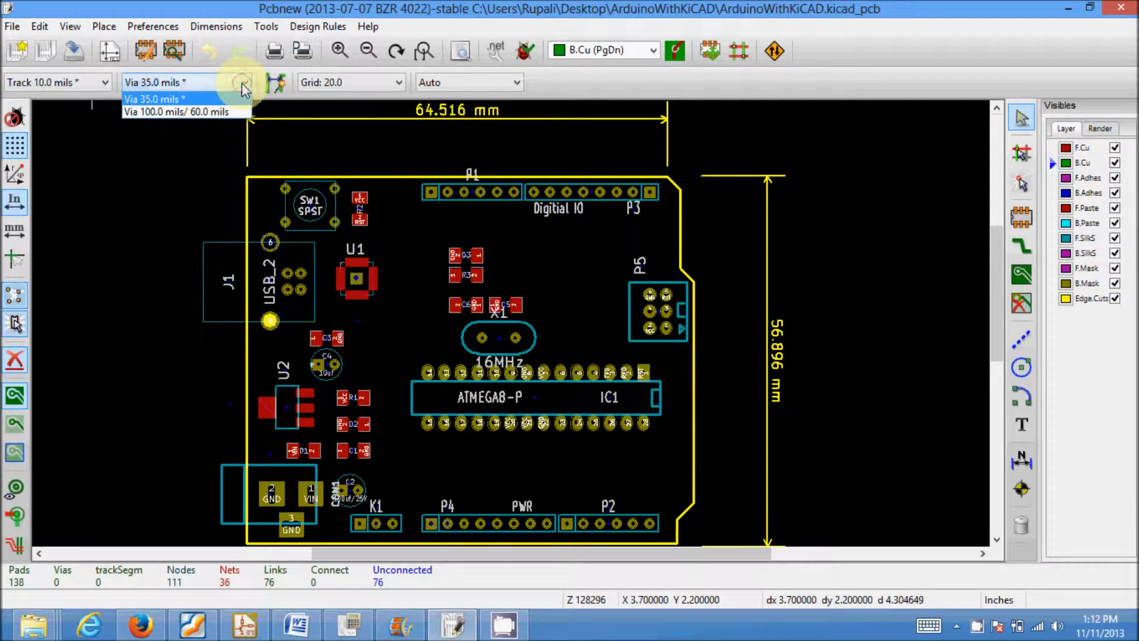
click(207, 113)
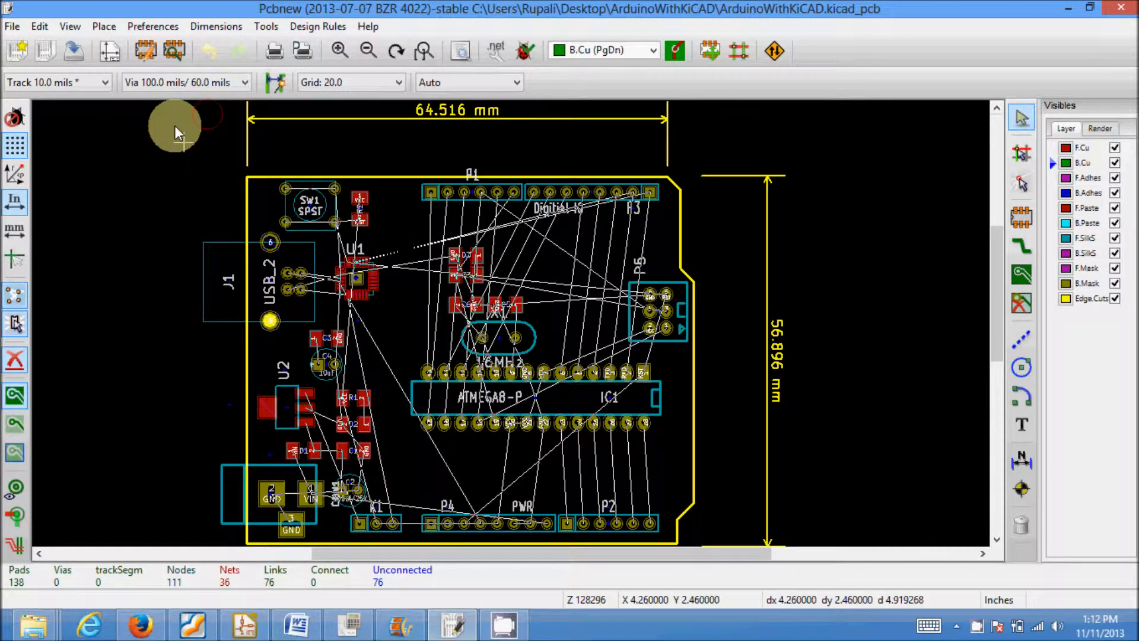
Examine the unrouted connections across the board, including those around the ATMEGA8-P, the power components and the lower headers.
scroll(394, 285, down, 1)
scroll(509, 323, down, 1)
scroll(656, 387, up, 2)
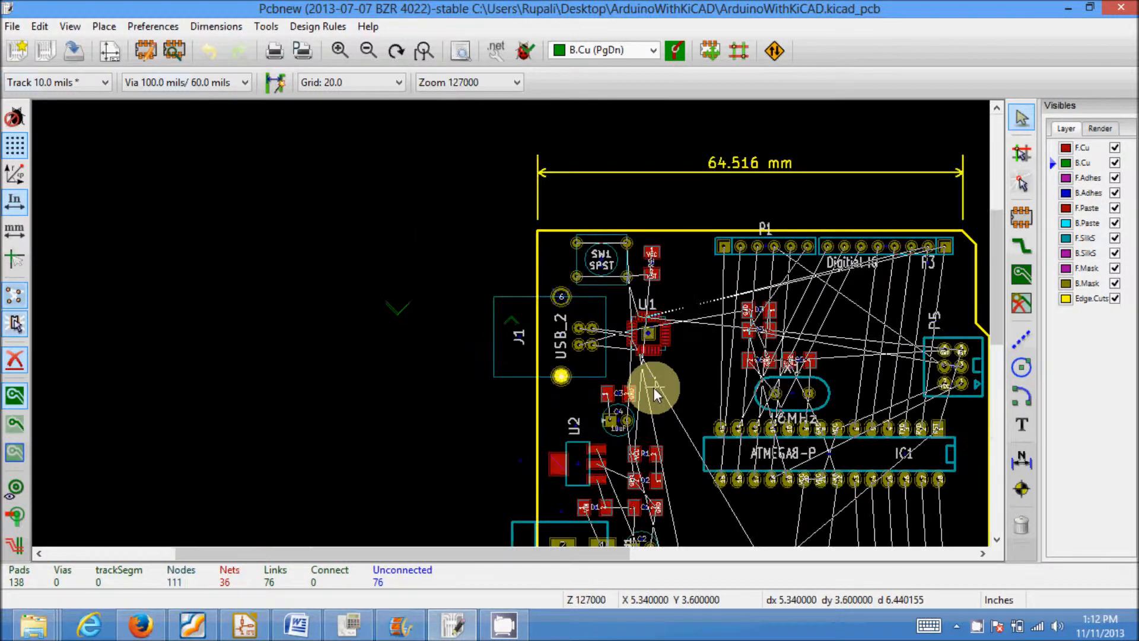
scroll(552, 325, down, 2)
scroll(511, 322, up, 1)
scroll(512, 323, down, 1)
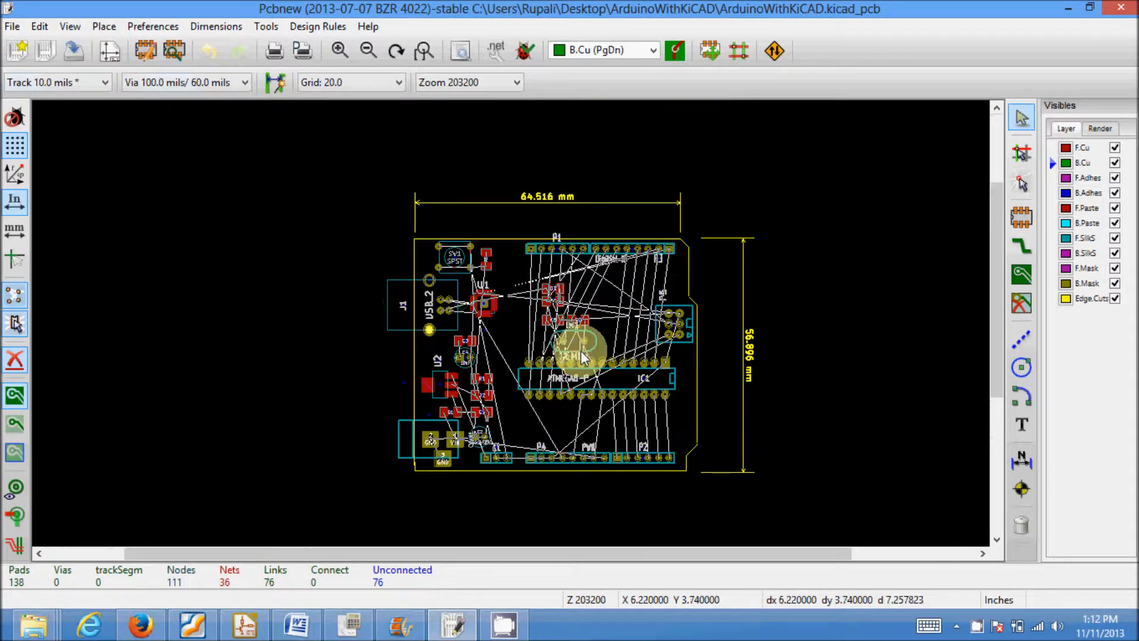
scroll(511, 323, up, 1)
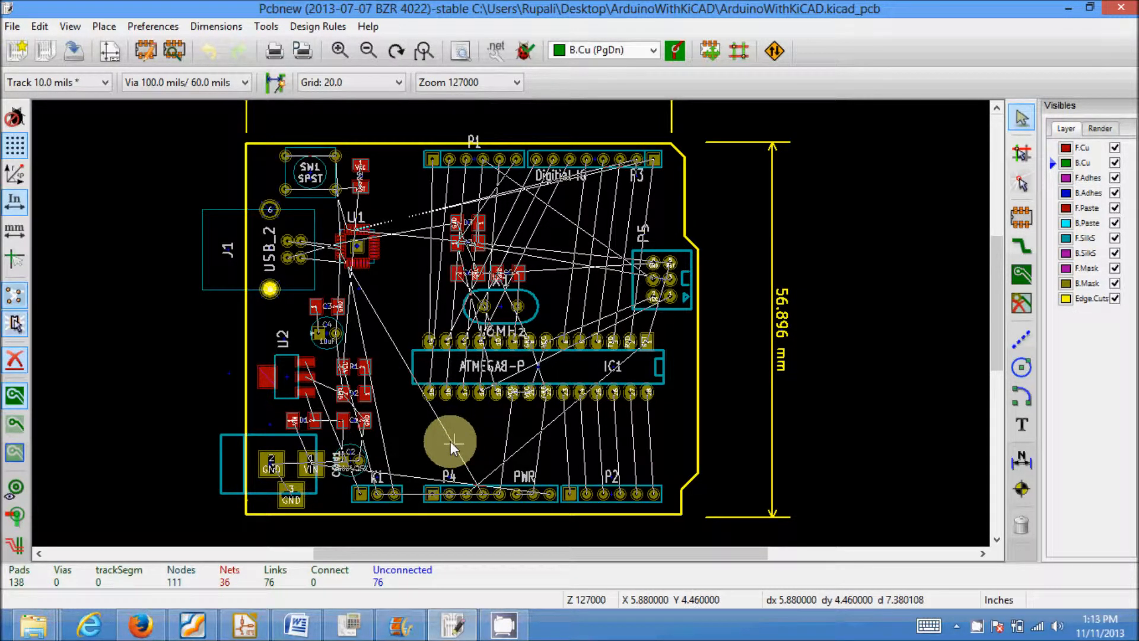
scroll(381, 475, up, 1)
scroll(631, 239, down, 2)
scroll(512, 324, up, 1)
scroll(512, 323, up, 1)
scroll(511, 323, down, 1)
scroll(511, 323, up, 1)
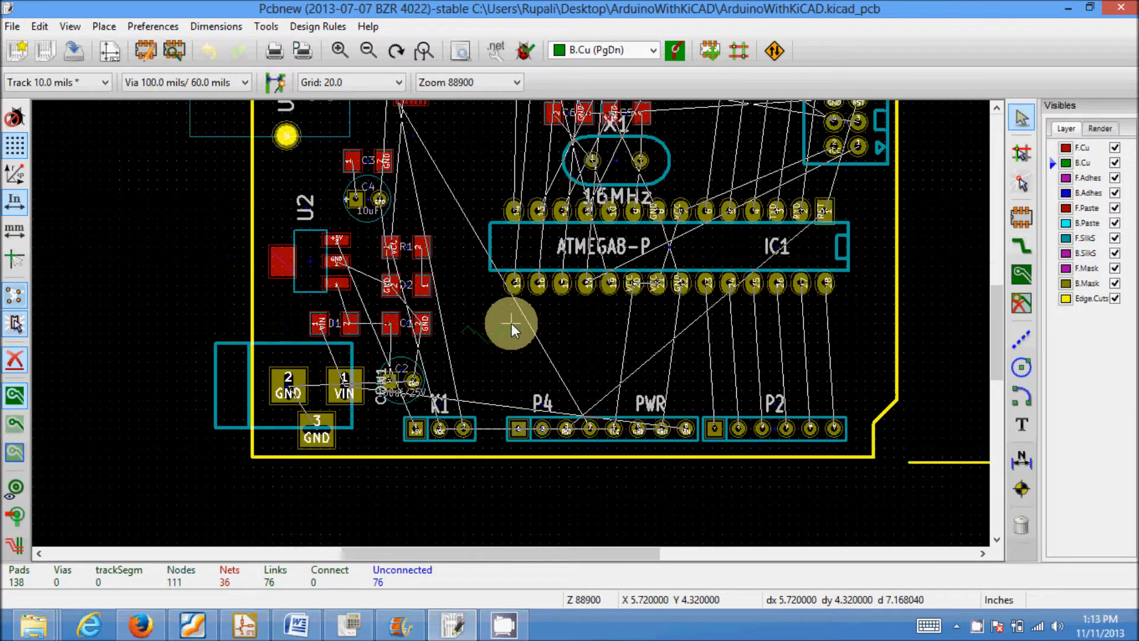
scroll(512, 324, up, 1)
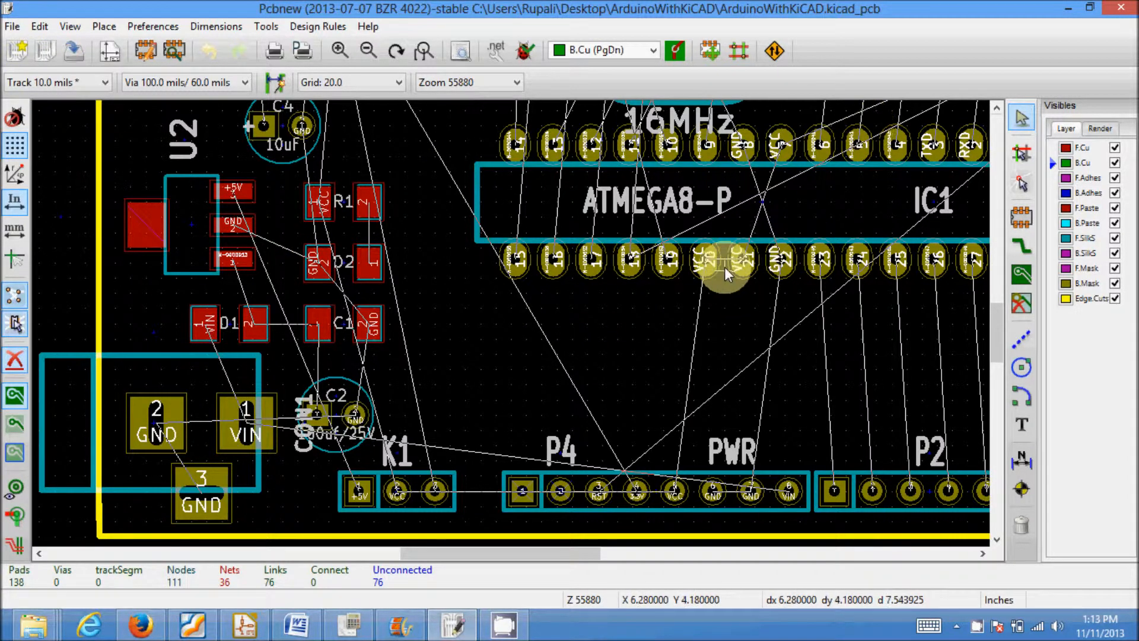
scroll(511, 325, down, 1)
scroll(512, 323, down, 1)
scroll(511, 324, down, 1)
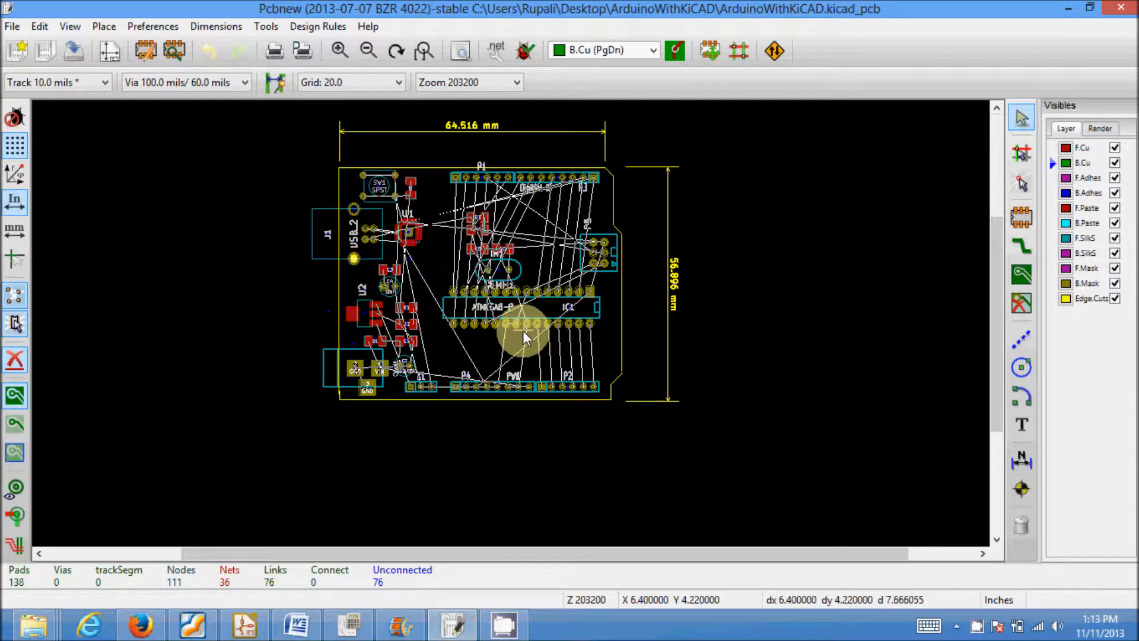
scroll(547, 276, up, 1)
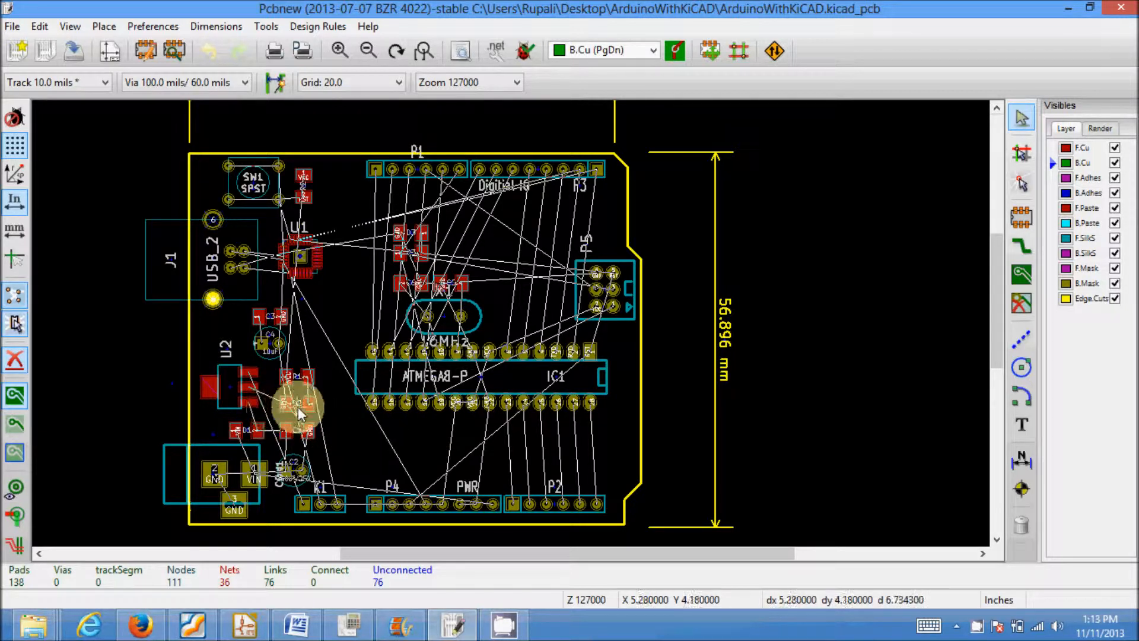
Route a 25.0 mils GND track on B.Cu from pad 2 to pad 3 of power connector CON1.
click(66, 80)
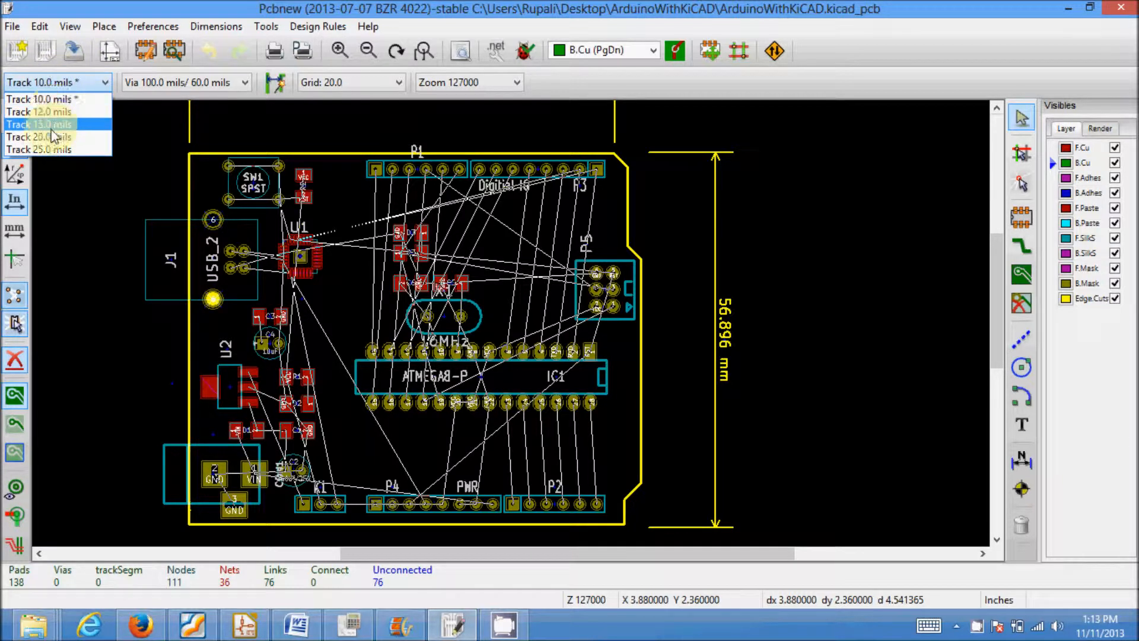
click(60, 149)
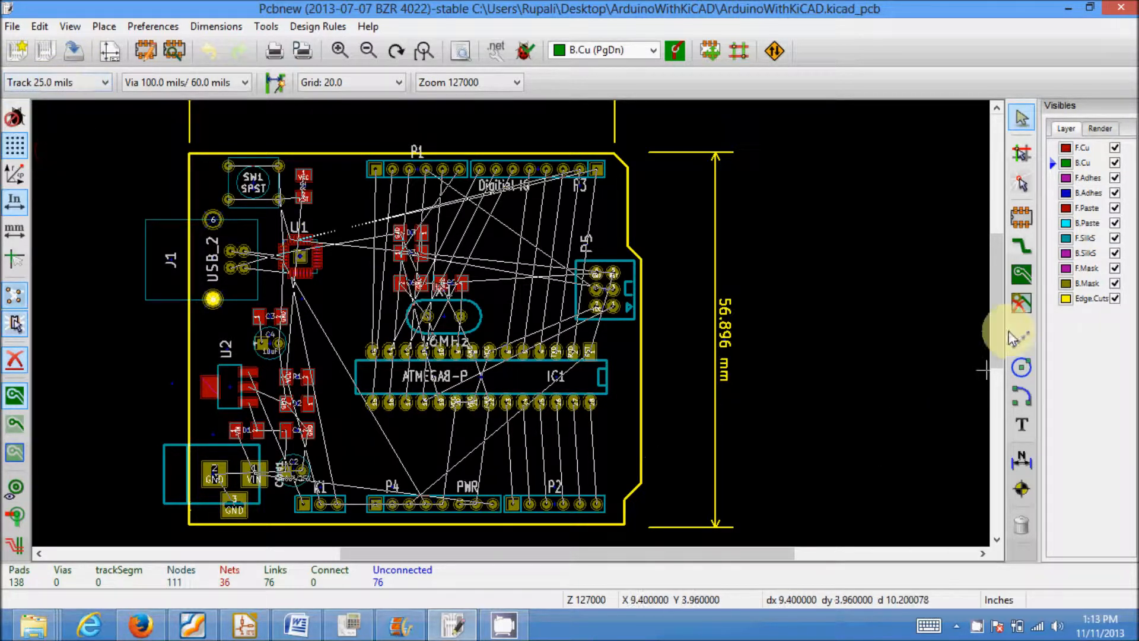
click(1015, 252)
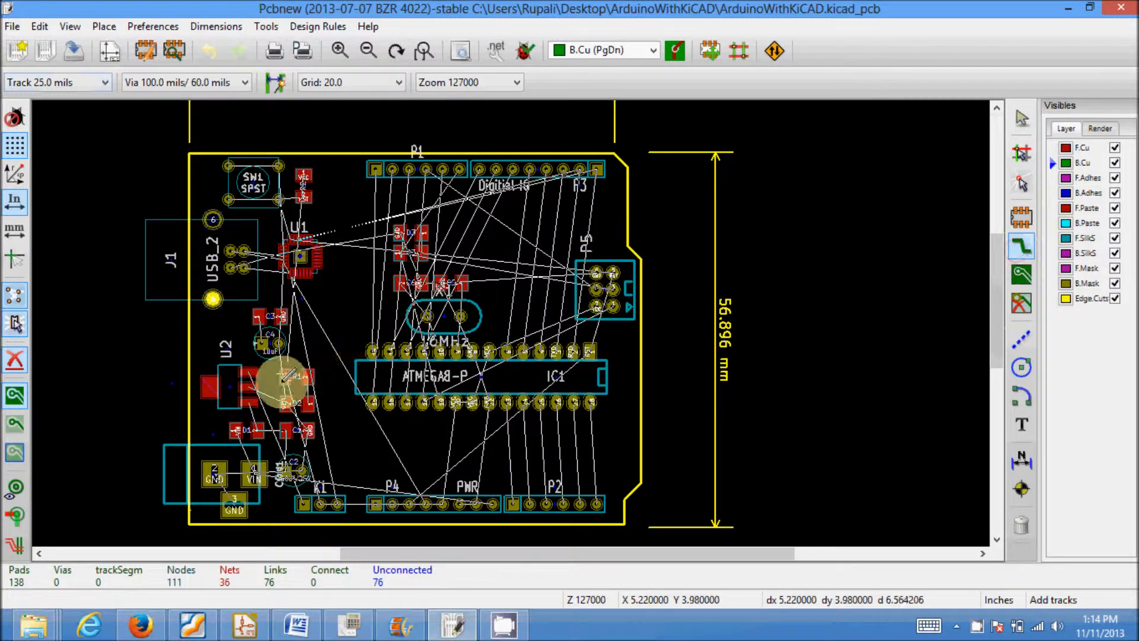
scroll(293, 382, up, 3)
scroll(483, 399, down, 2)
scroll(415, 326, up, 3)
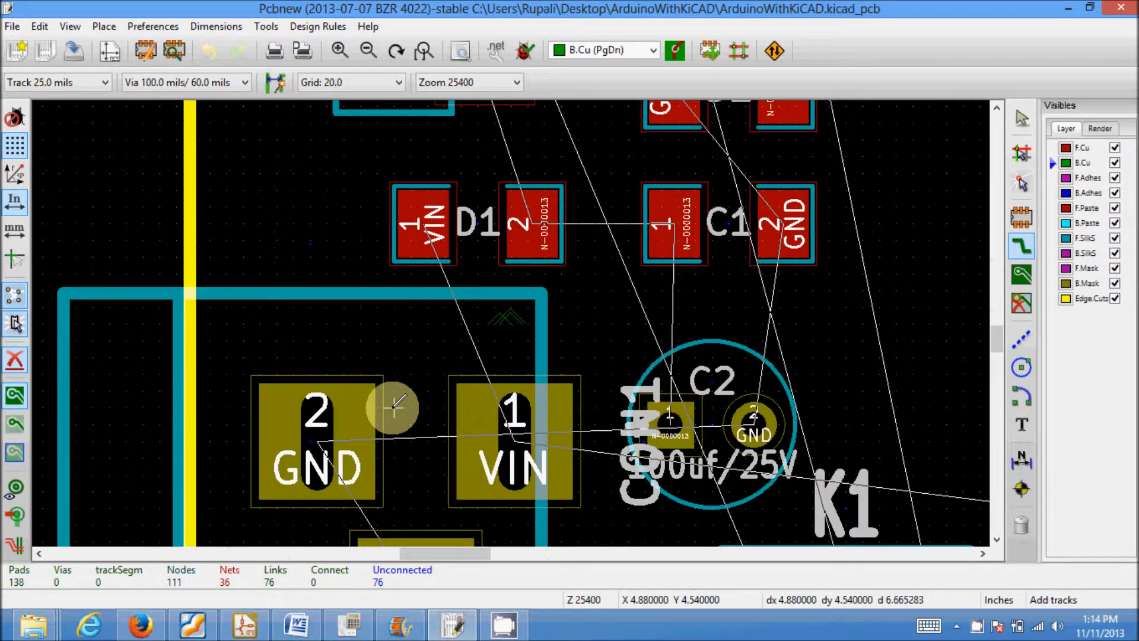
click(319, 442)
scroll(380, 463, down, 2)
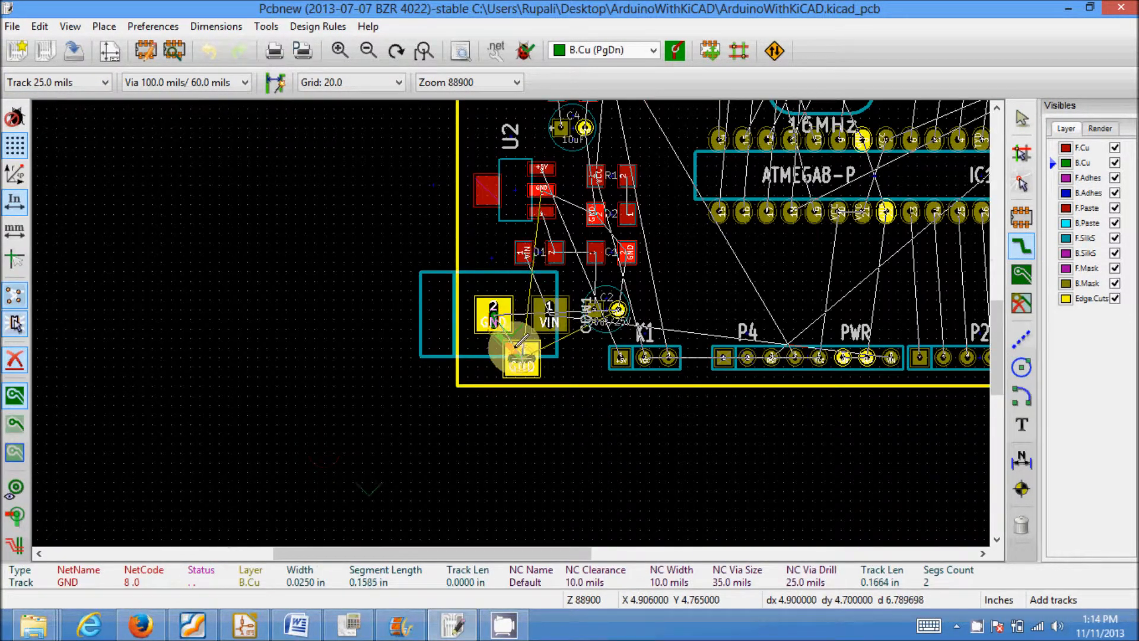
scroll(519, 327, up, 3)
scroll(518, 316, up, 2)
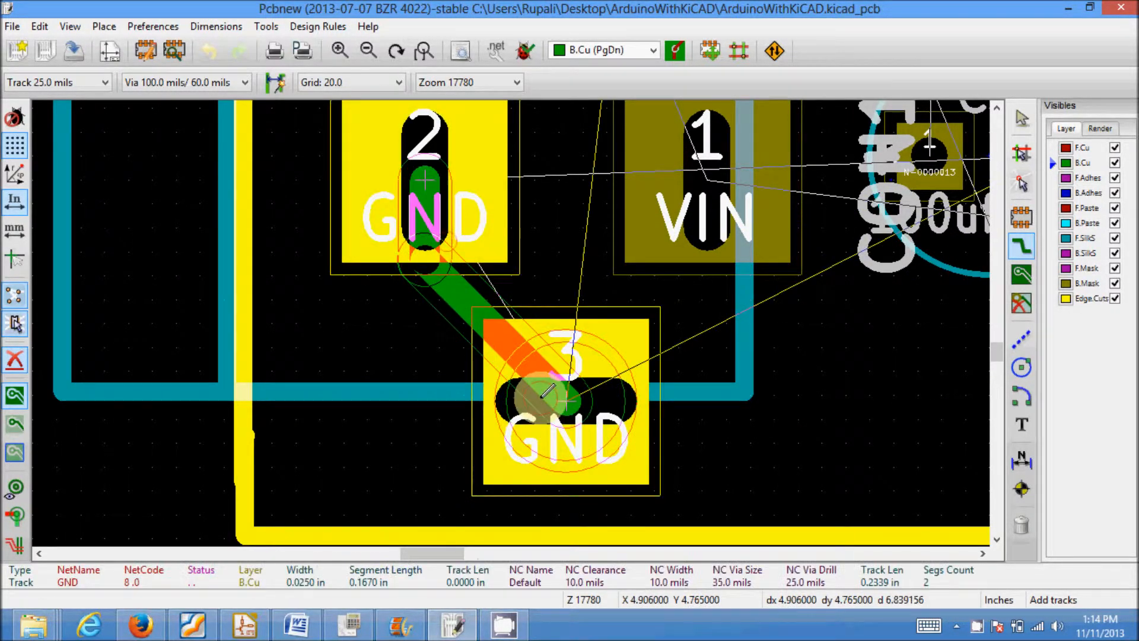
double_click(551, 392)
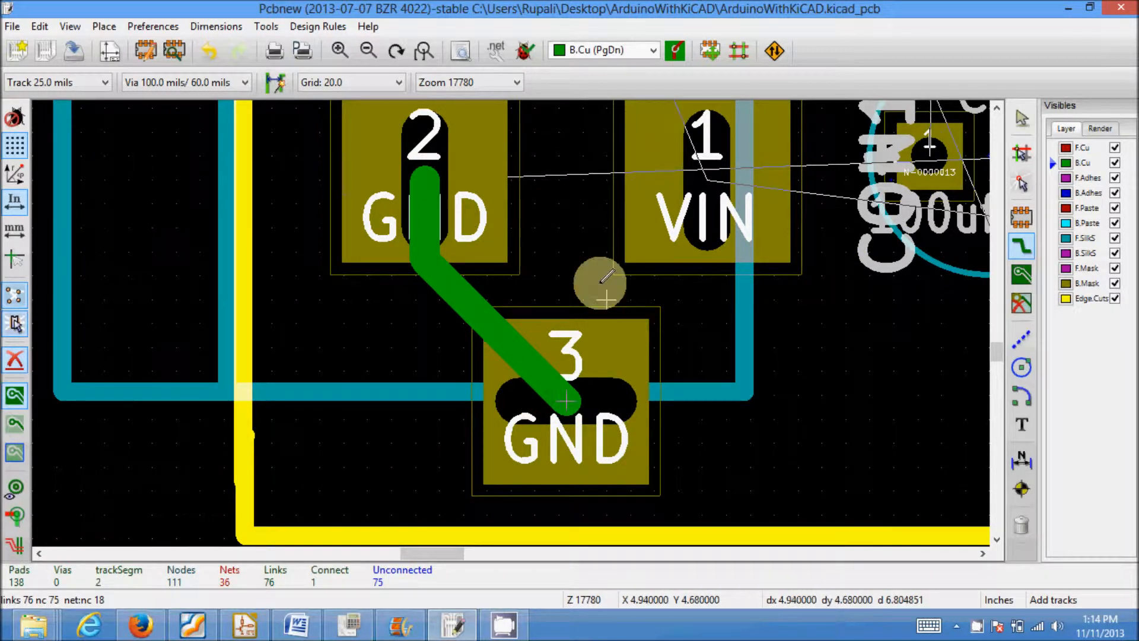
Examine the GND track between pads 2 and 3 of CON1 up close and against the surrounding board.
scroll(458, 219, down, 2)
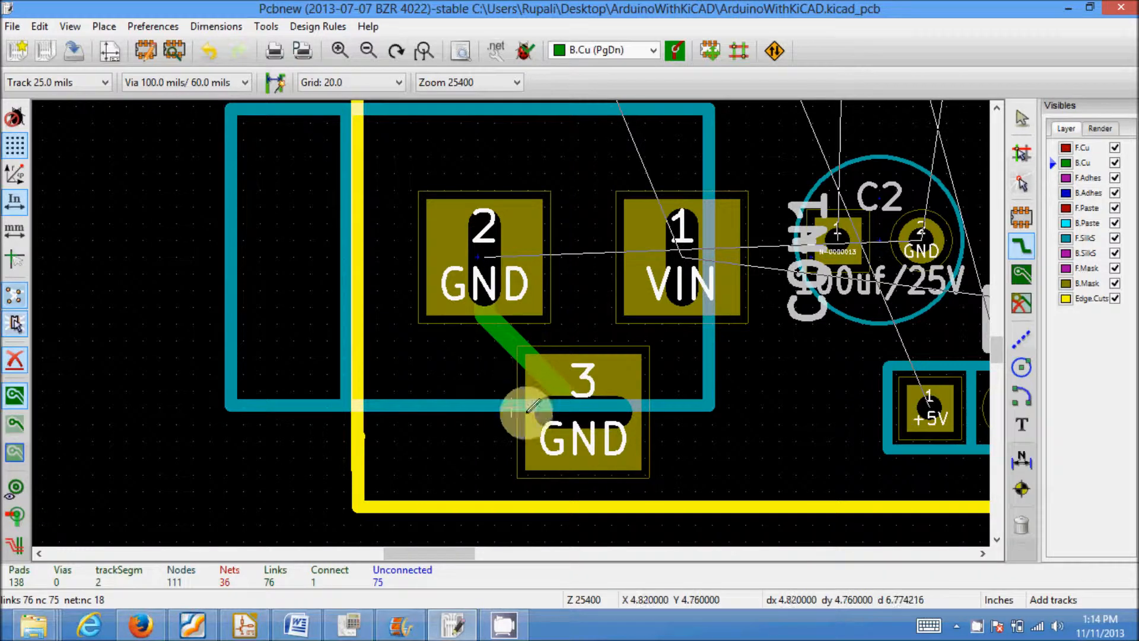
scroll(534, 333, down, 2)
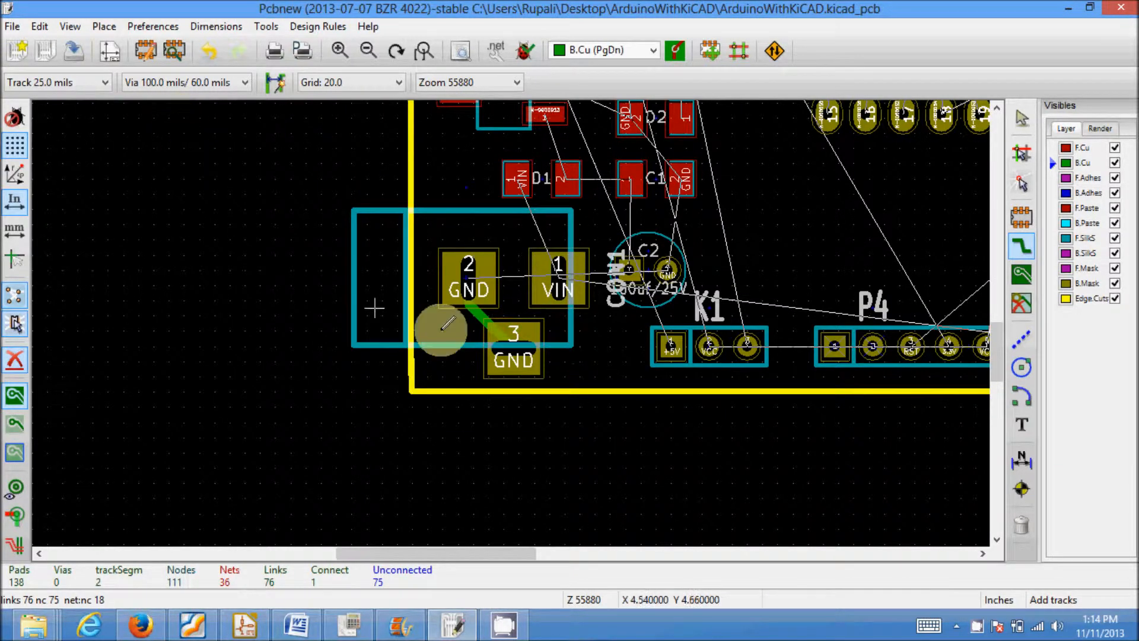
scroll(486, 295, up, 2)
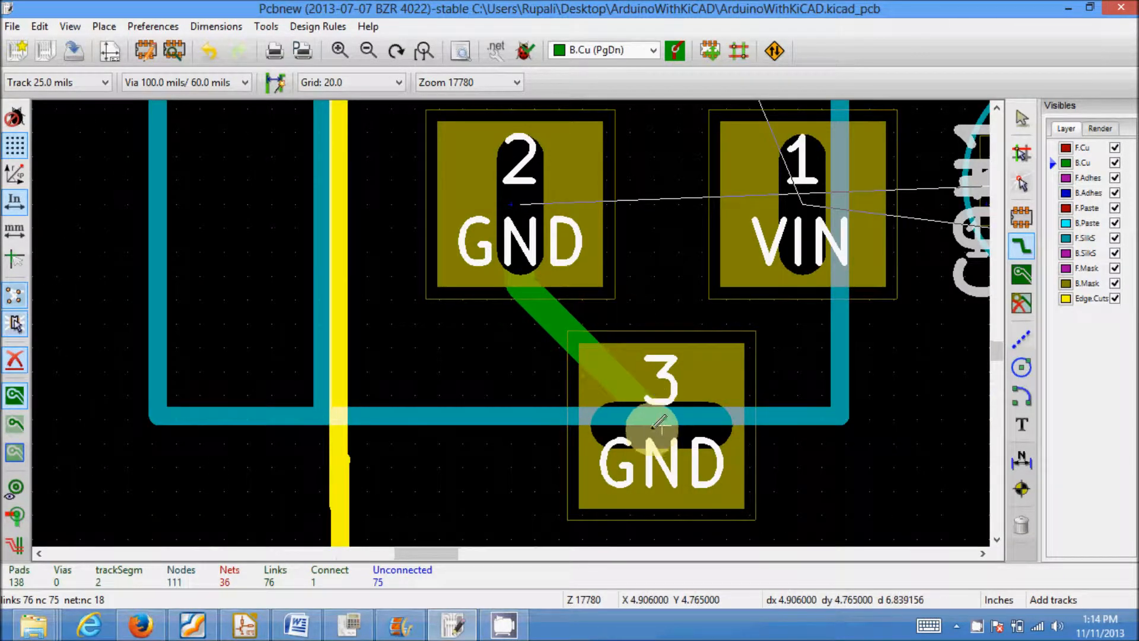
scroll(661, 425, down, 3)
scroll(537, 323, up, 1)
scroll(510, 324, down, 3)
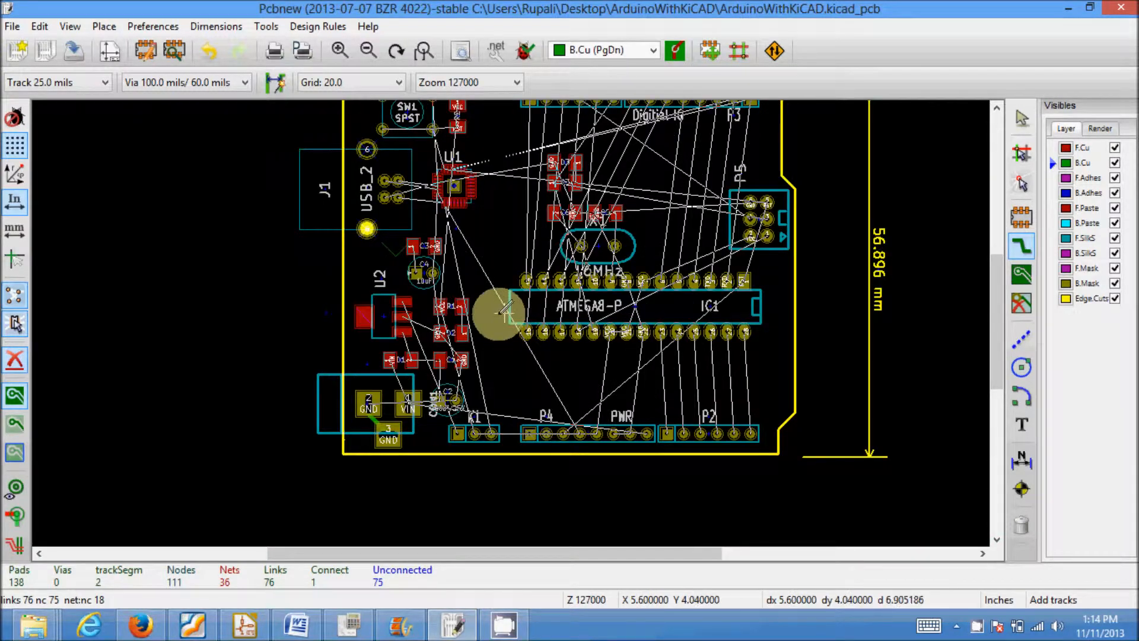
scroll(503, 310, up, 1)
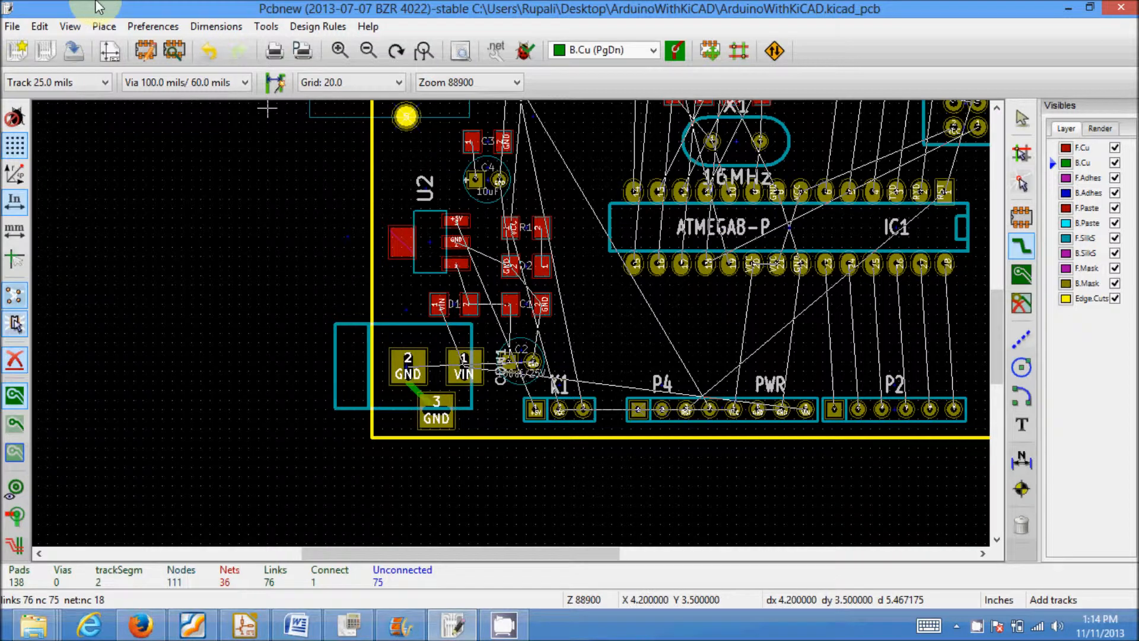
Add a custom Track 5 width of .050 inch to the design rules and select the 50.0 mils track width.
click(304, 26)
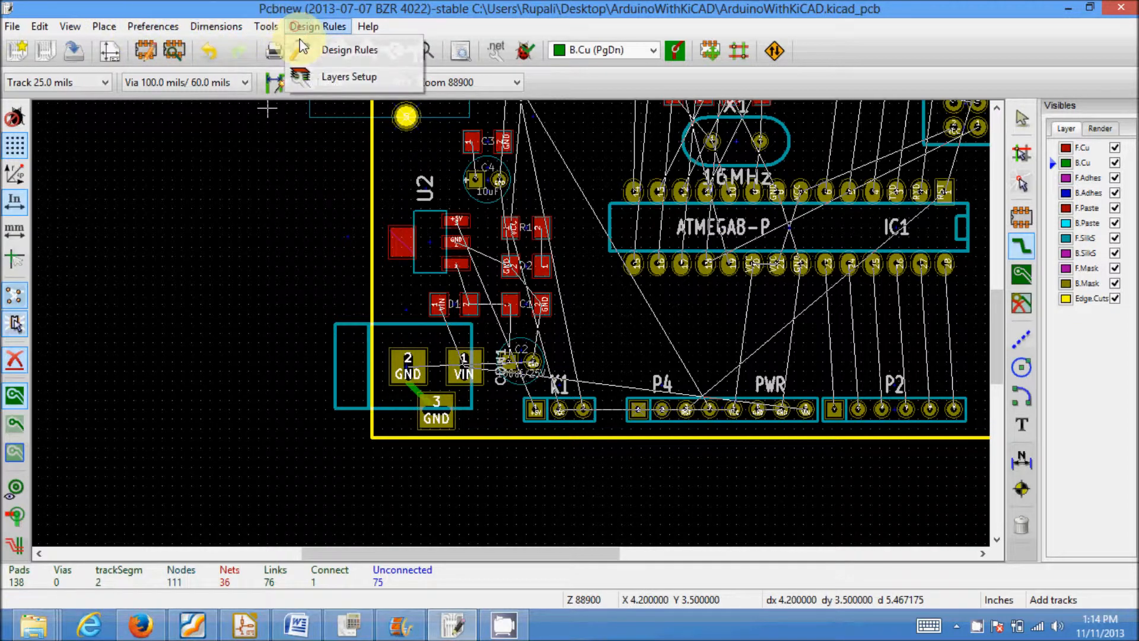
click(305, 49)
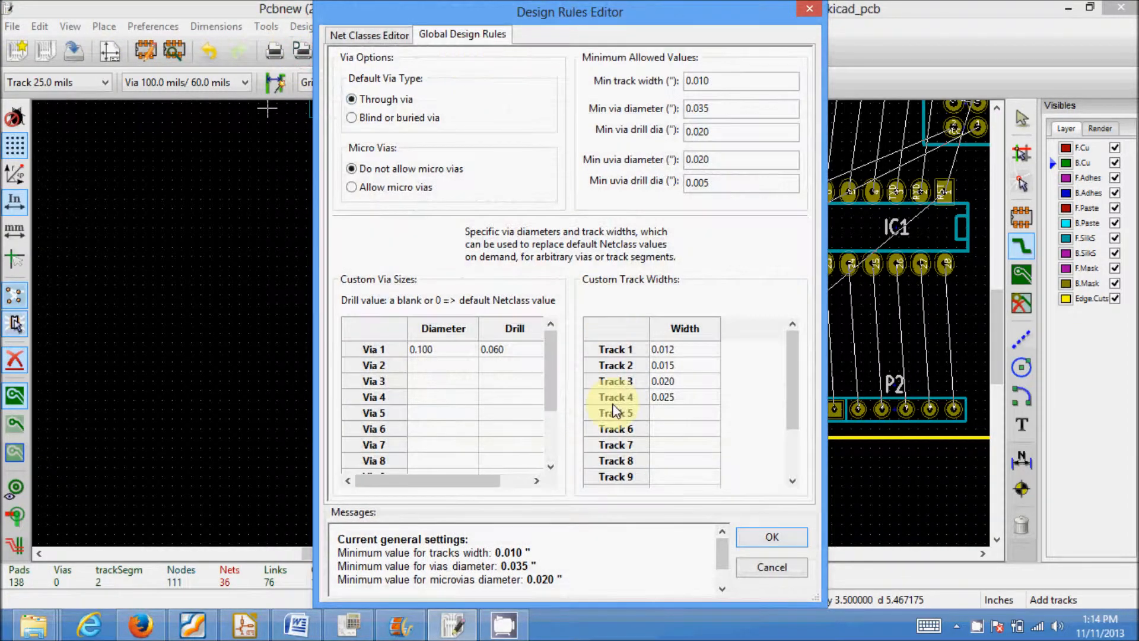
click(671, 419)
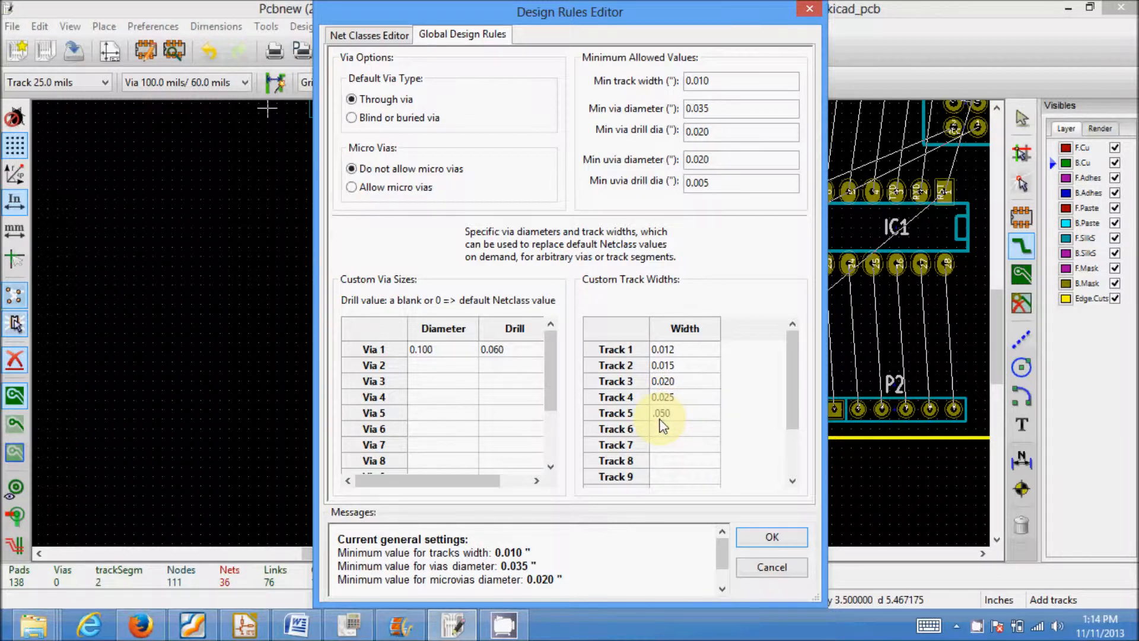
click(778, 538)
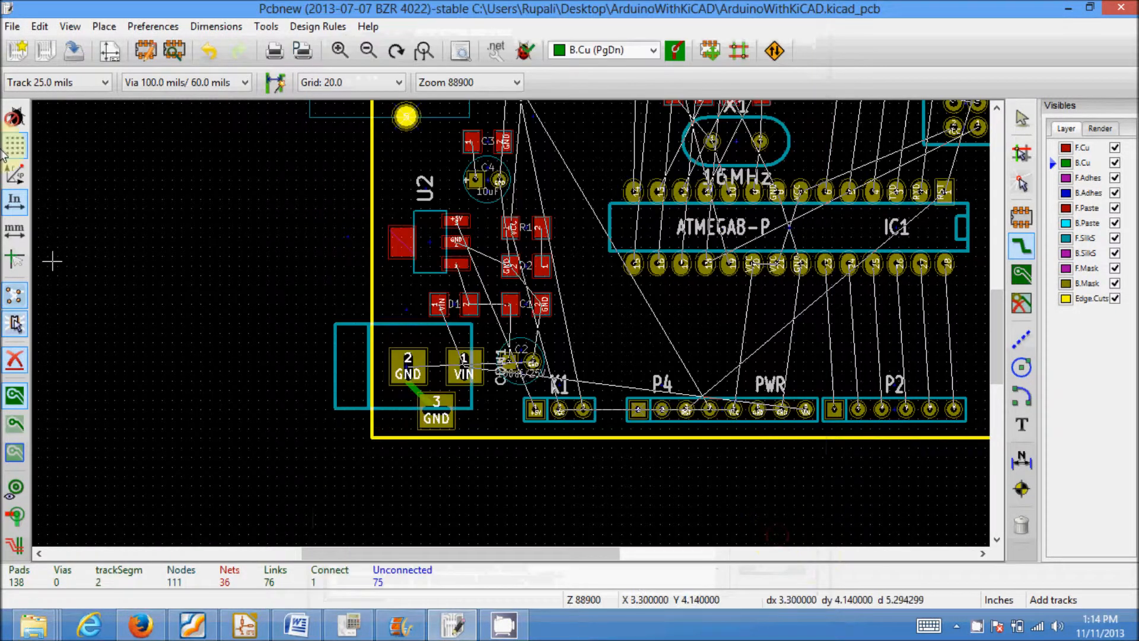
click(25, 82)
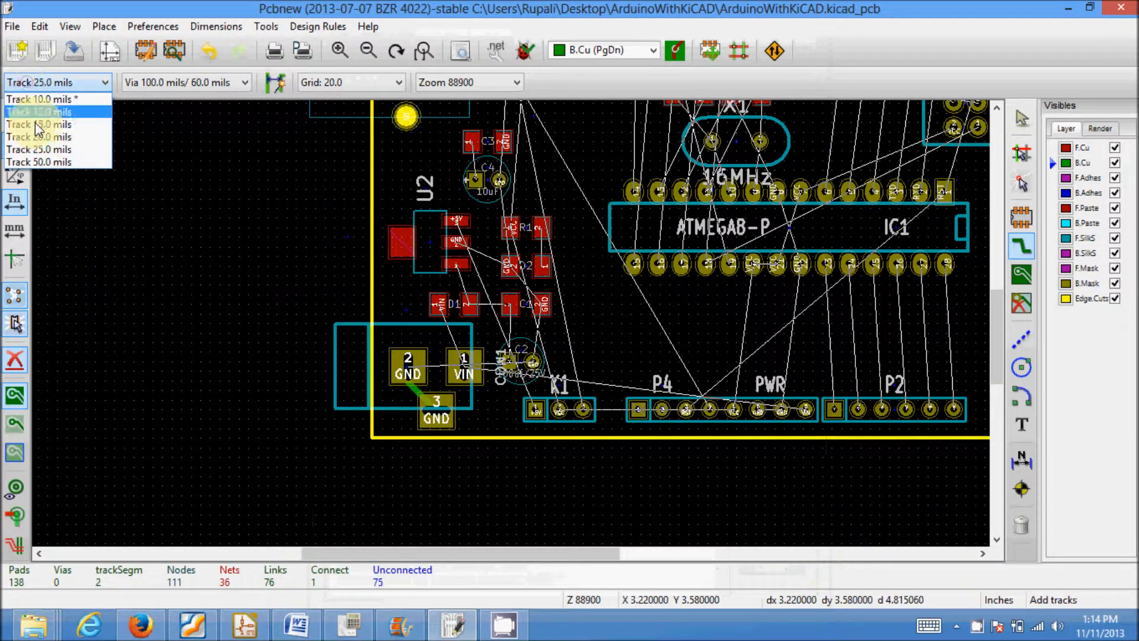
click(39, 162)
Reroute the GND track on B.Cu between pads 2 and 3 of CON1 at 50.0 mils.
scroll(471, 397, up, 3)
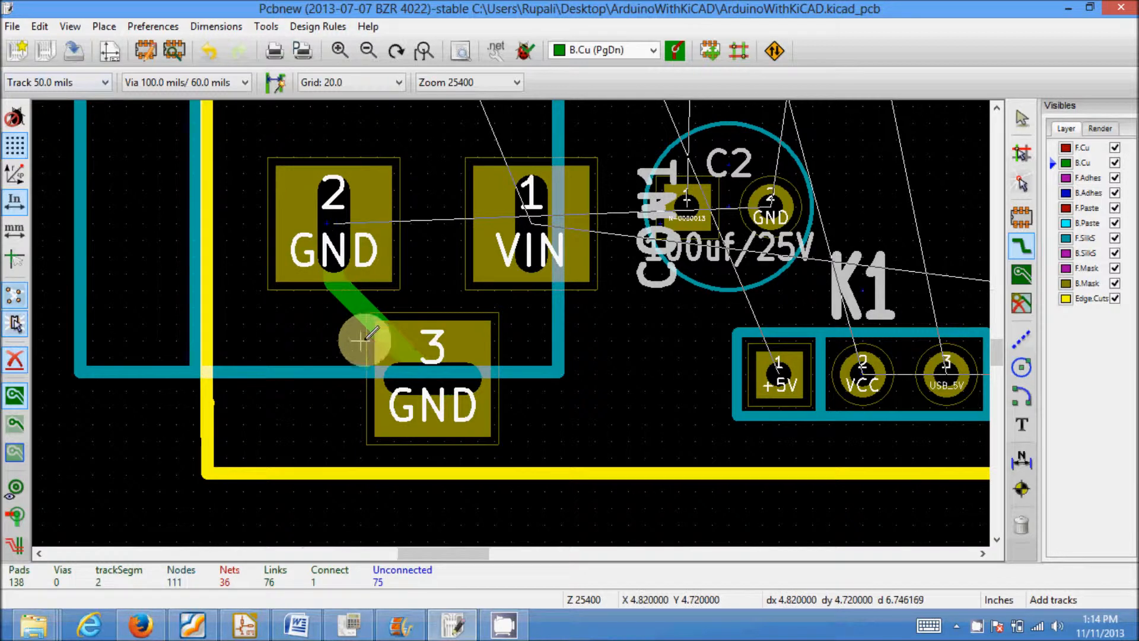
click(367, 304)
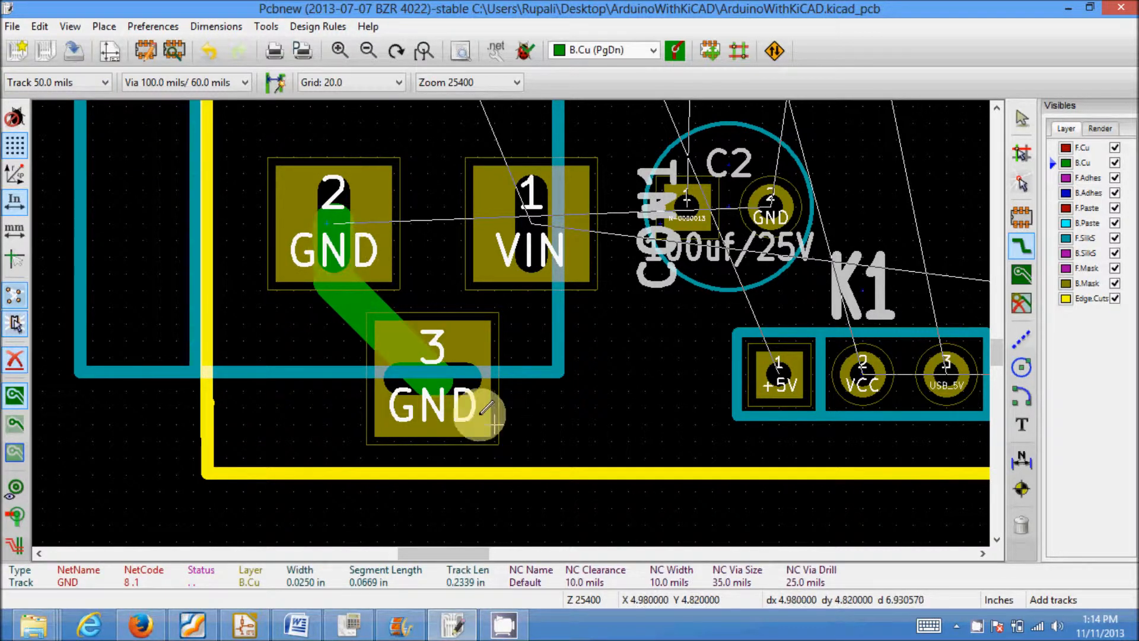
click(459, 382)
click(435, 377)
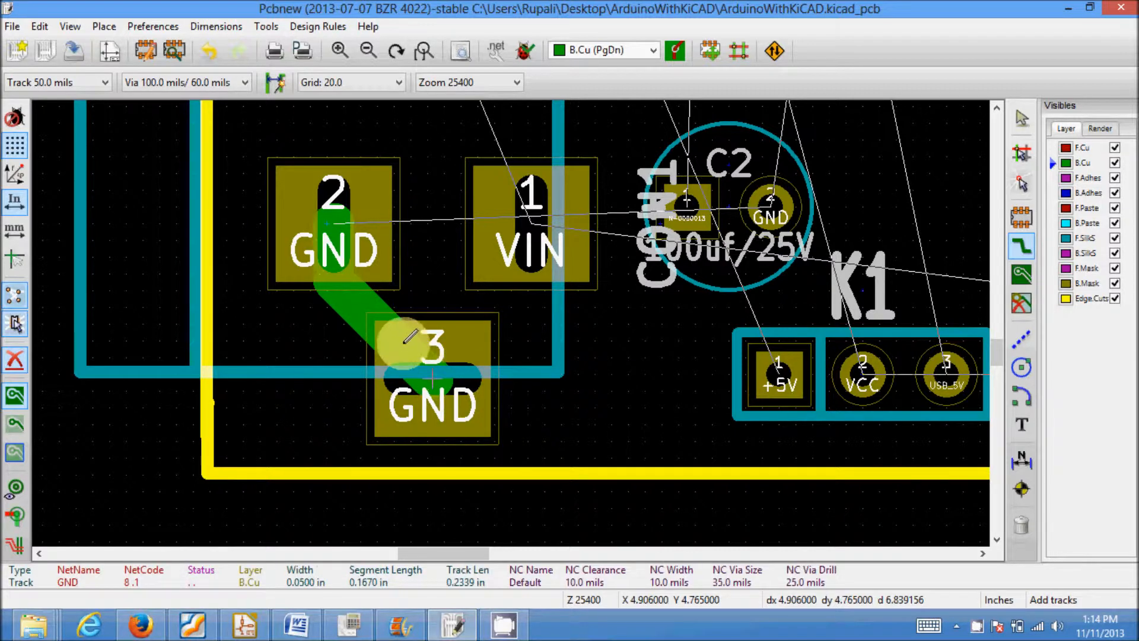
key(Escape)
click(405, 382)
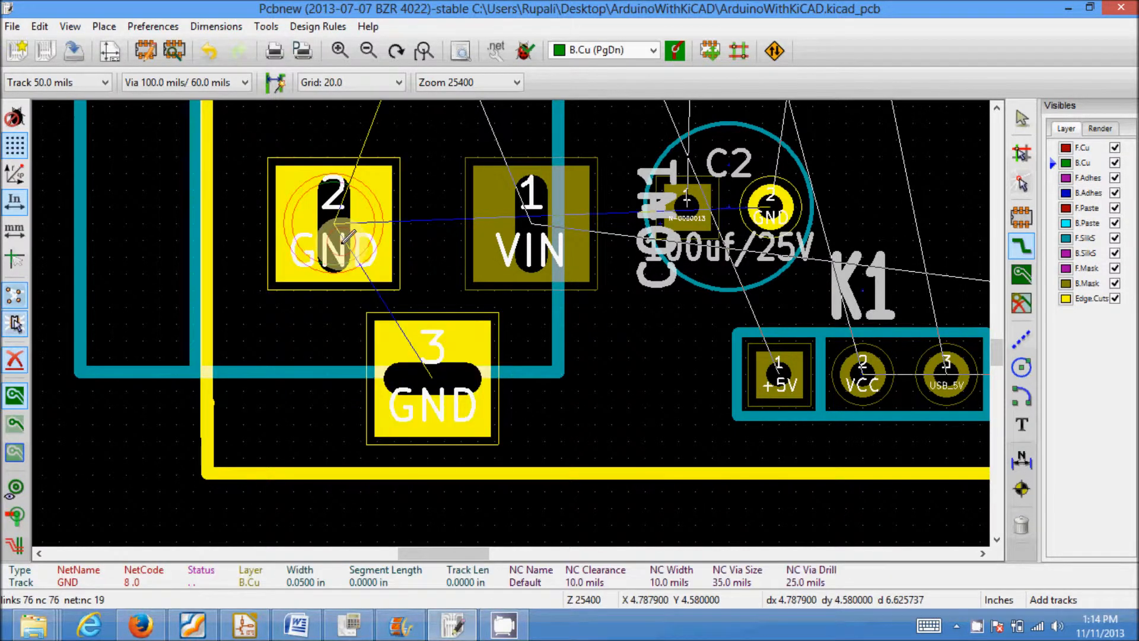
click(380, 378)
click(400, 377)
scroll(400, 377, down, 5)
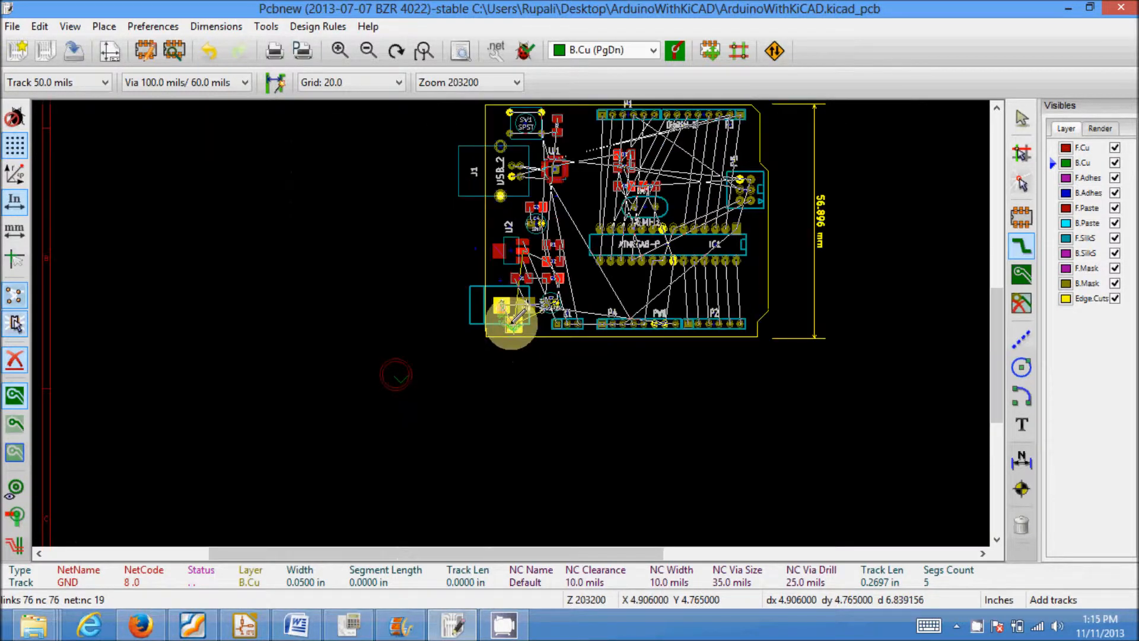
scroll(513, 323, up, 3)
double_click(522, 320)
scroll(511, 314, down, 3)
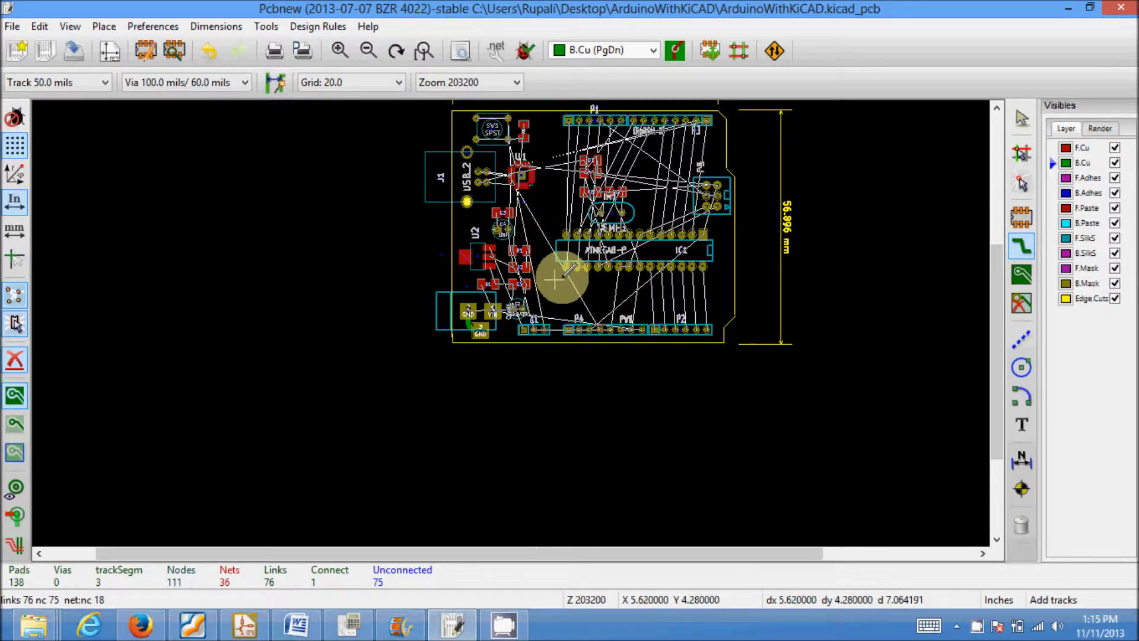
Review the power components on the board, and switch to the schematic to examine the supply circuit around barrel jack CON1.
scroll(549, 274, up, 1)
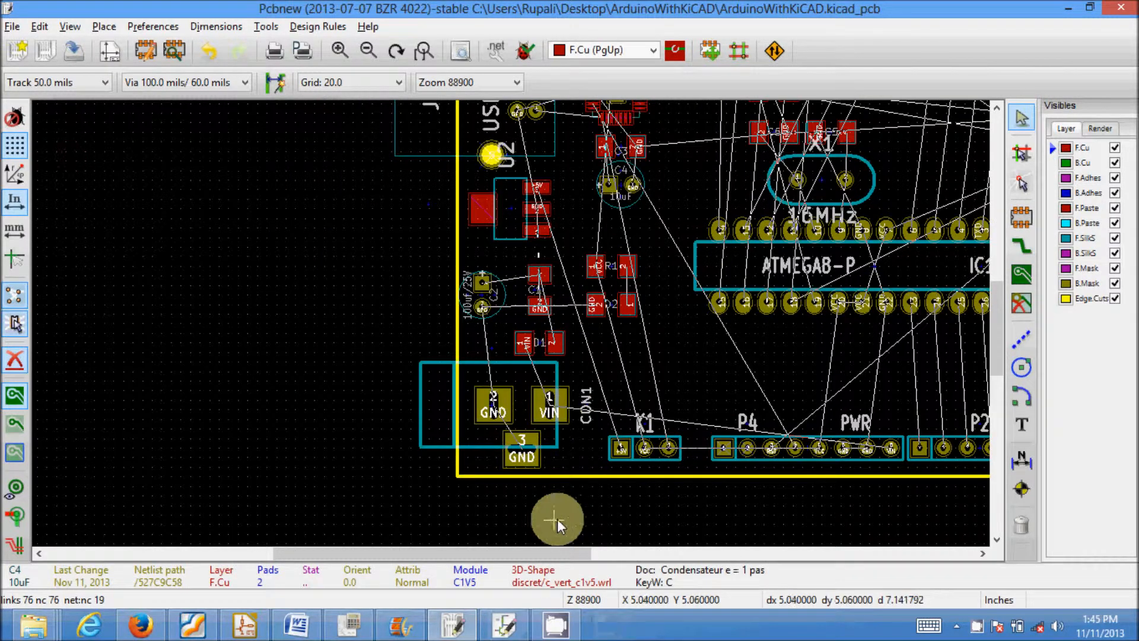
scroll(735, 356, up, 1)
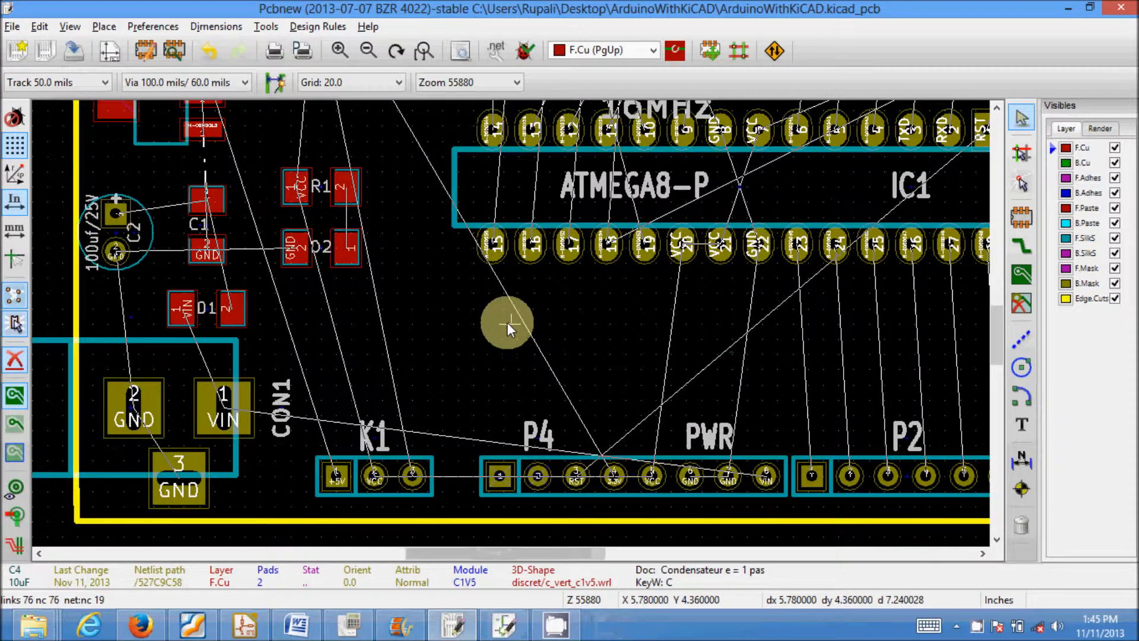
scroll(385, 292, down, 1)
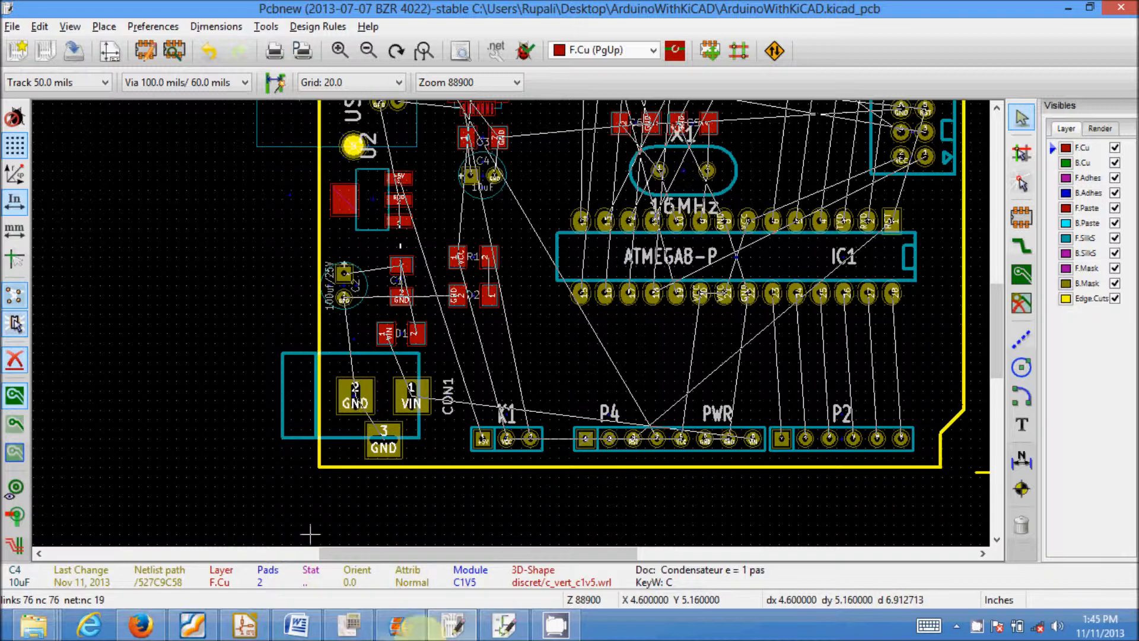
click(503, 628)
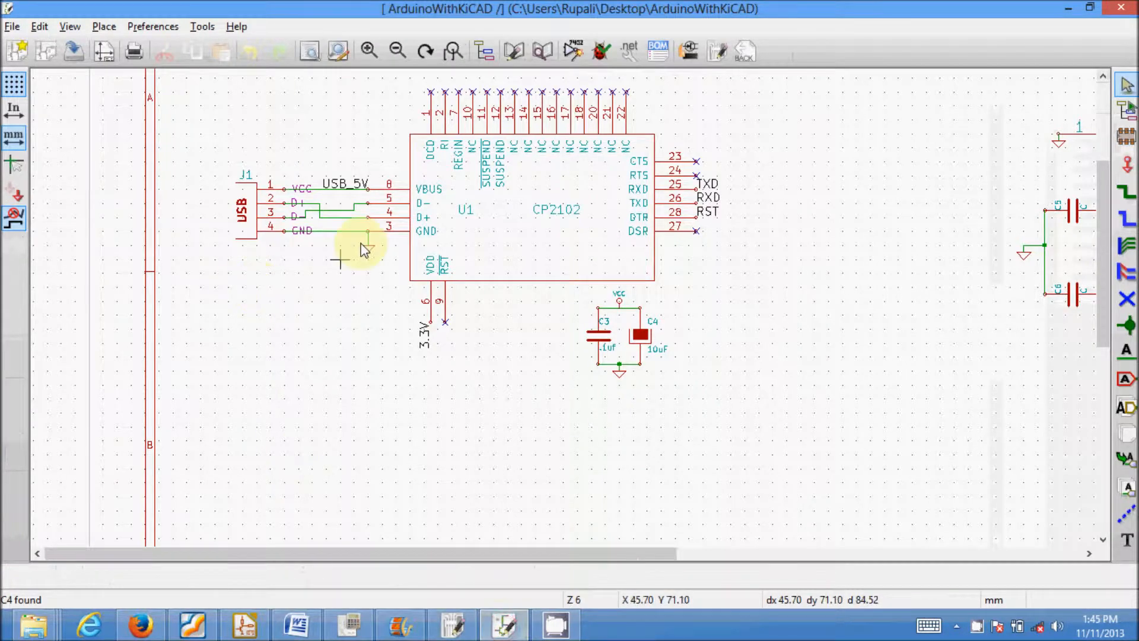
scroll(255, 287, down, 3)
scroll(564, 314, up, 6)
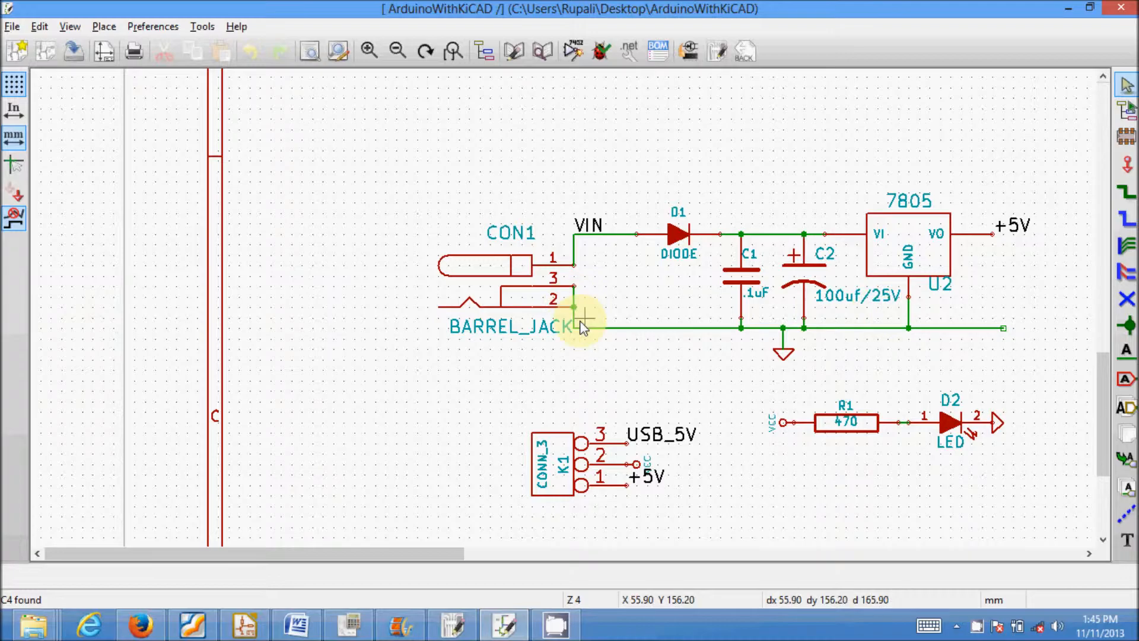
Switch back to the Pcbnew board and examine the placement and connections of CON1, D1, C1, C2 and regulator U2.
key(alt+Tab)
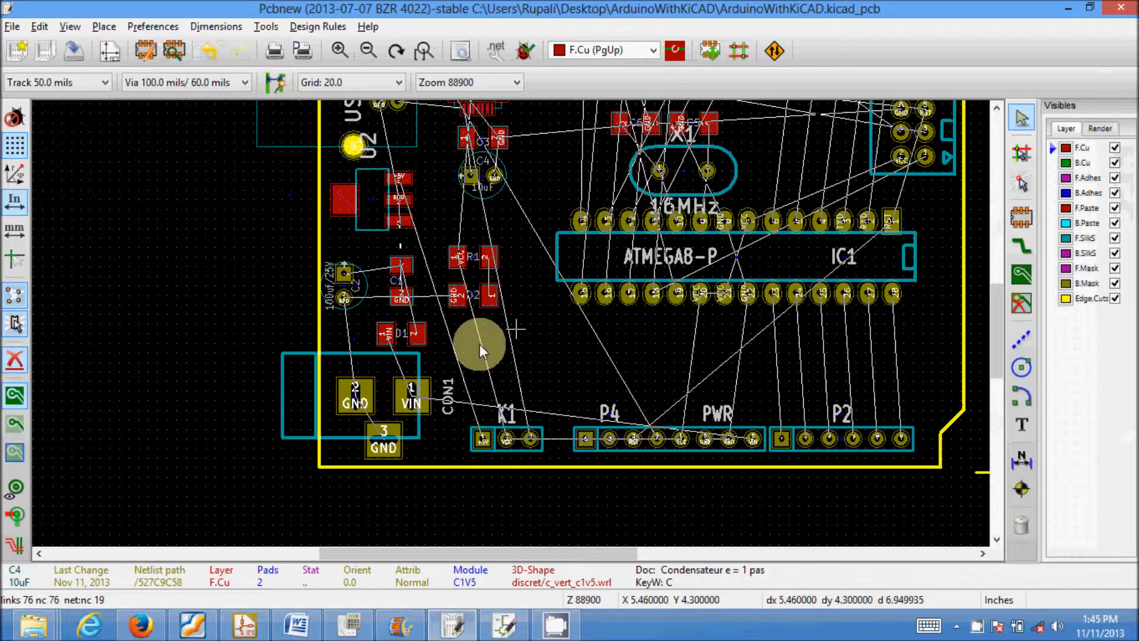
scroll(391, 409, up, 2)
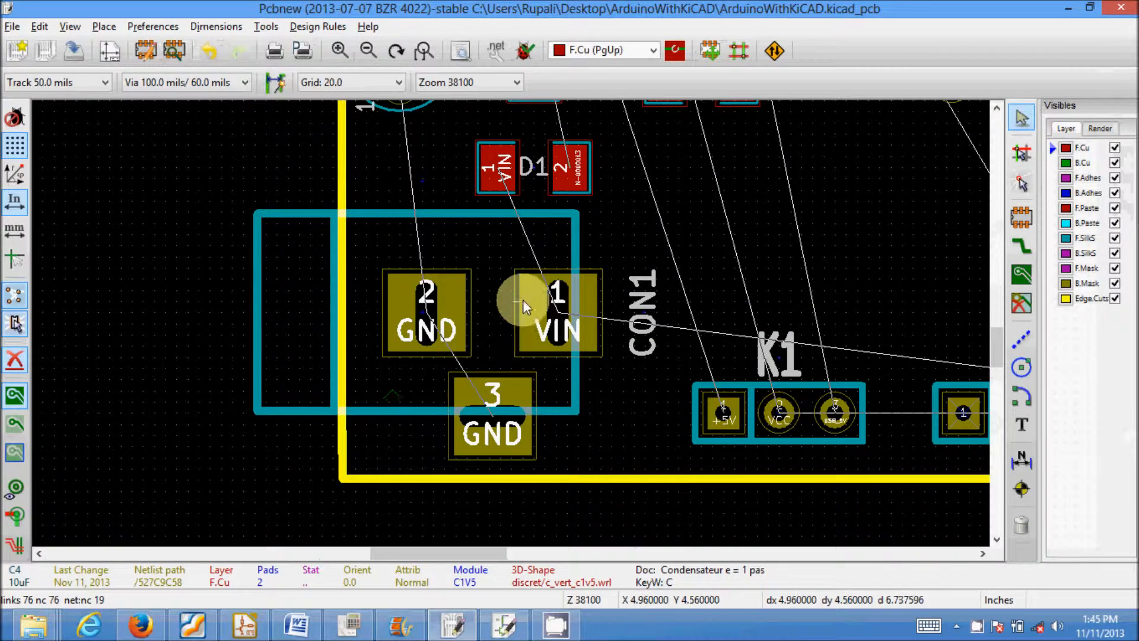
scroll(522, 300, down, 1)
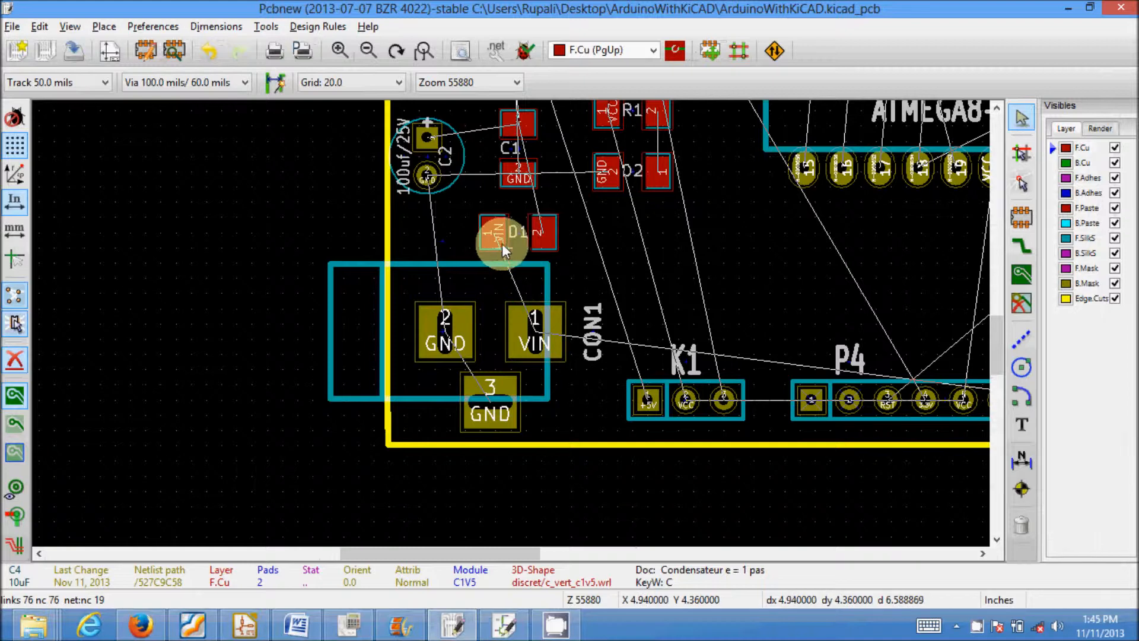
scroll(526, 175, down, 1)
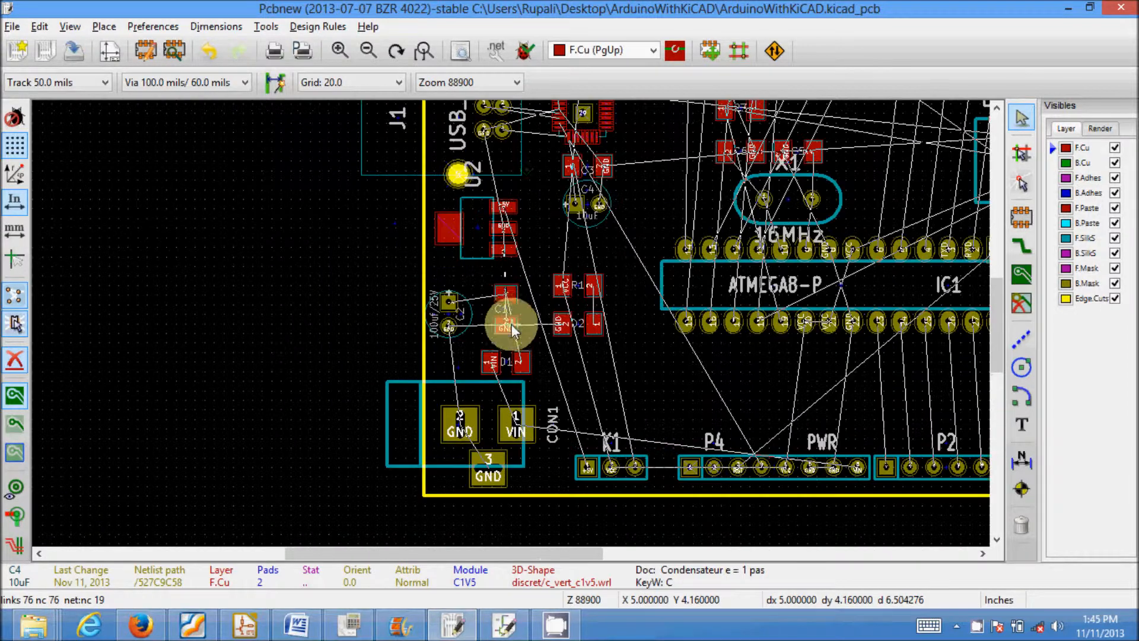
scroll(511, 324, up, 1)
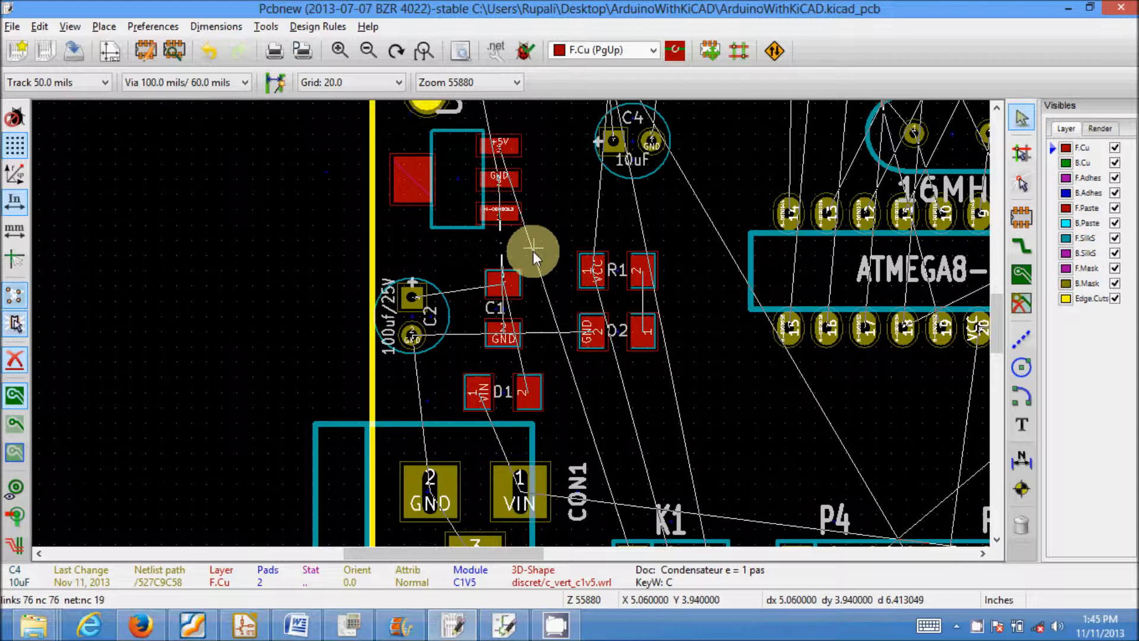
scroll(540, 412, down, 1)
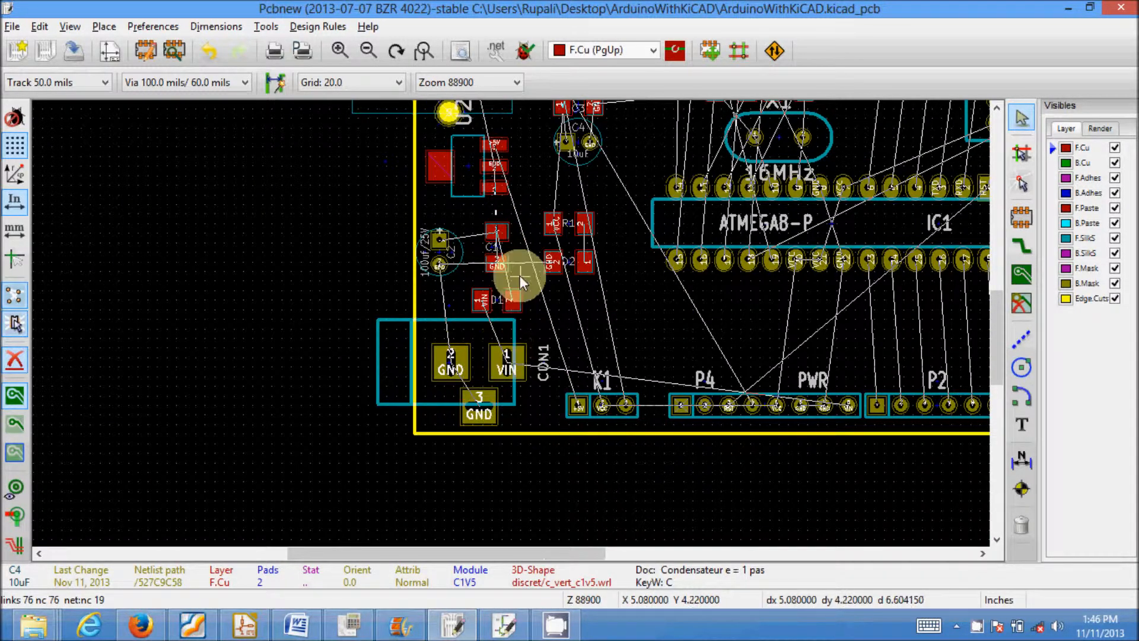
scroll(520, 276, down, 1)
scroll(520, 325, up, 1)
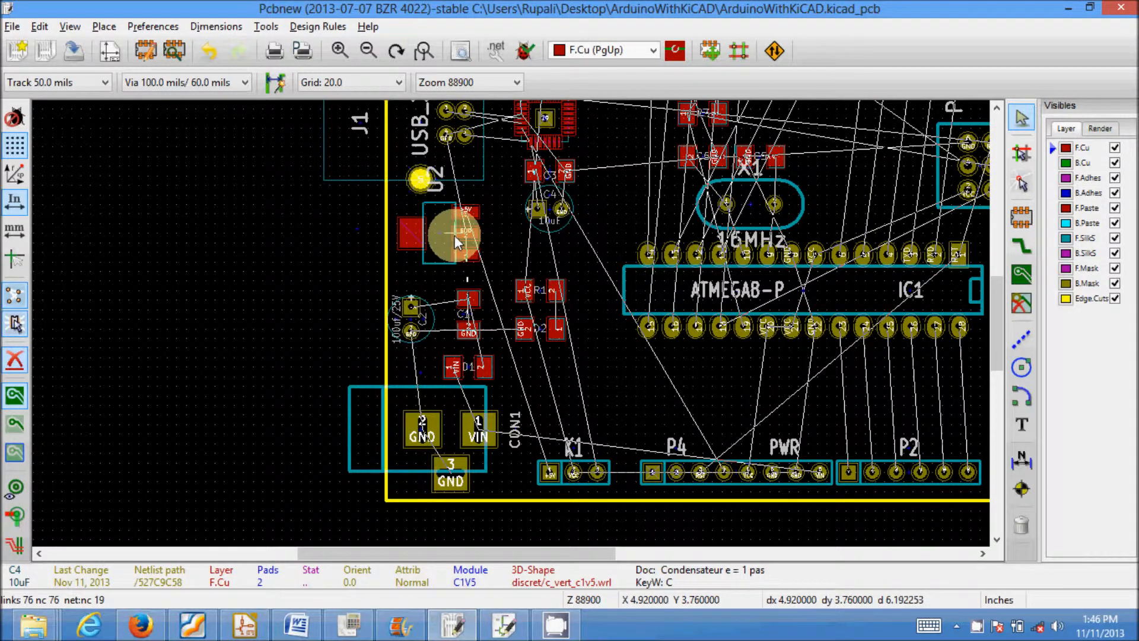
scroll(460, 231, up, 2)
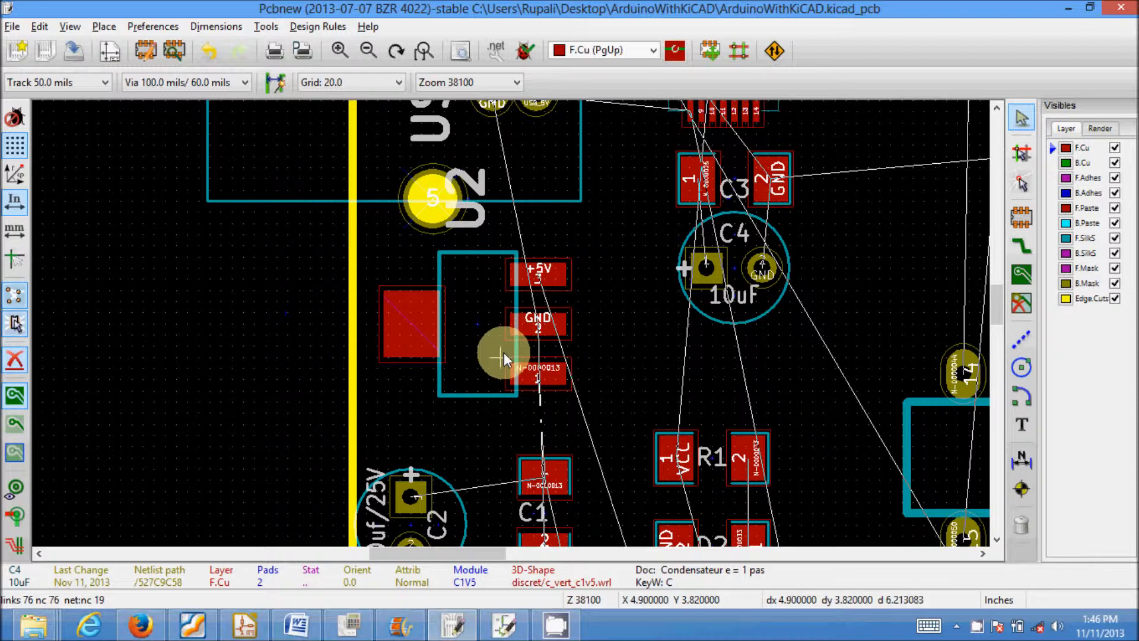
scroll(516, 351, down, 3)
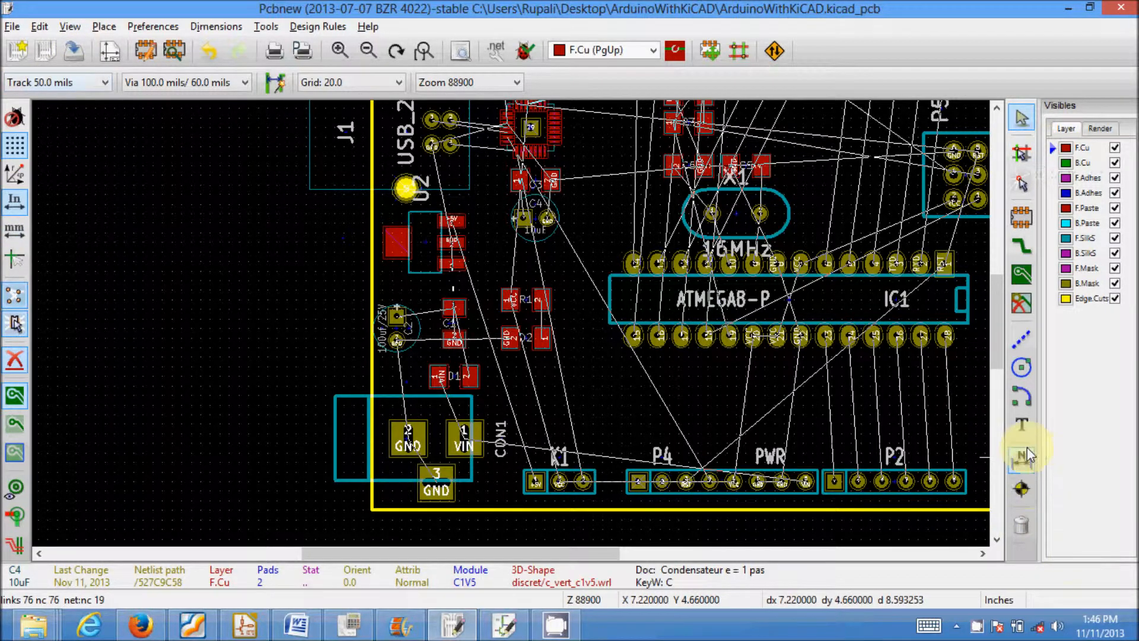
Route a 50.0 mils GND track on F.Cu from pad 2 to pad 3 of CON1.
click(1018, 249)
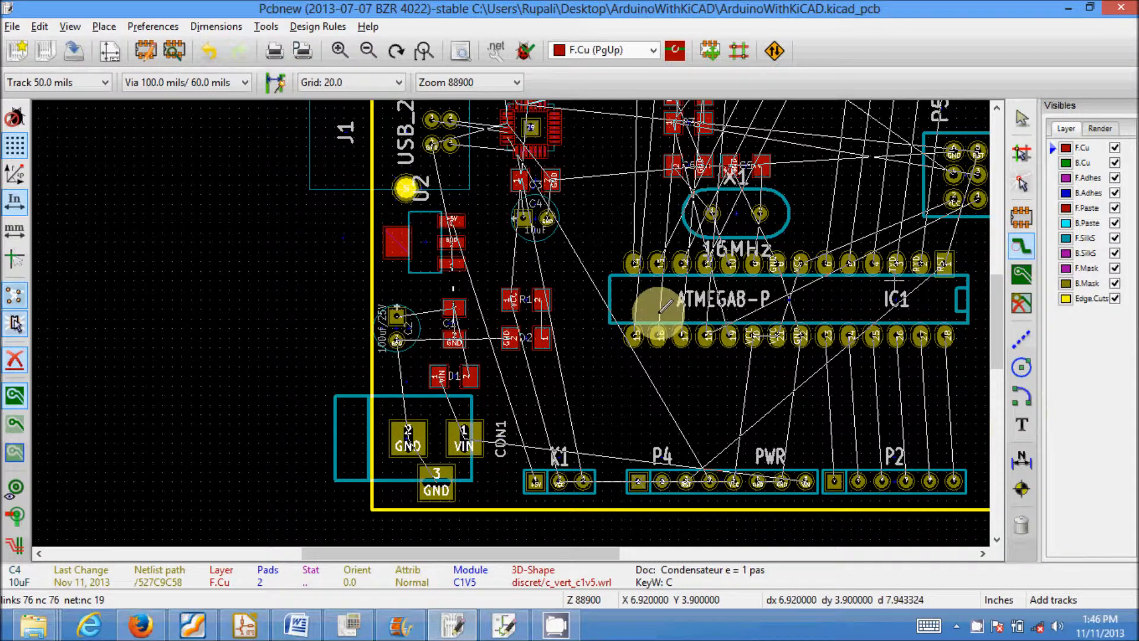
click(408, 444)
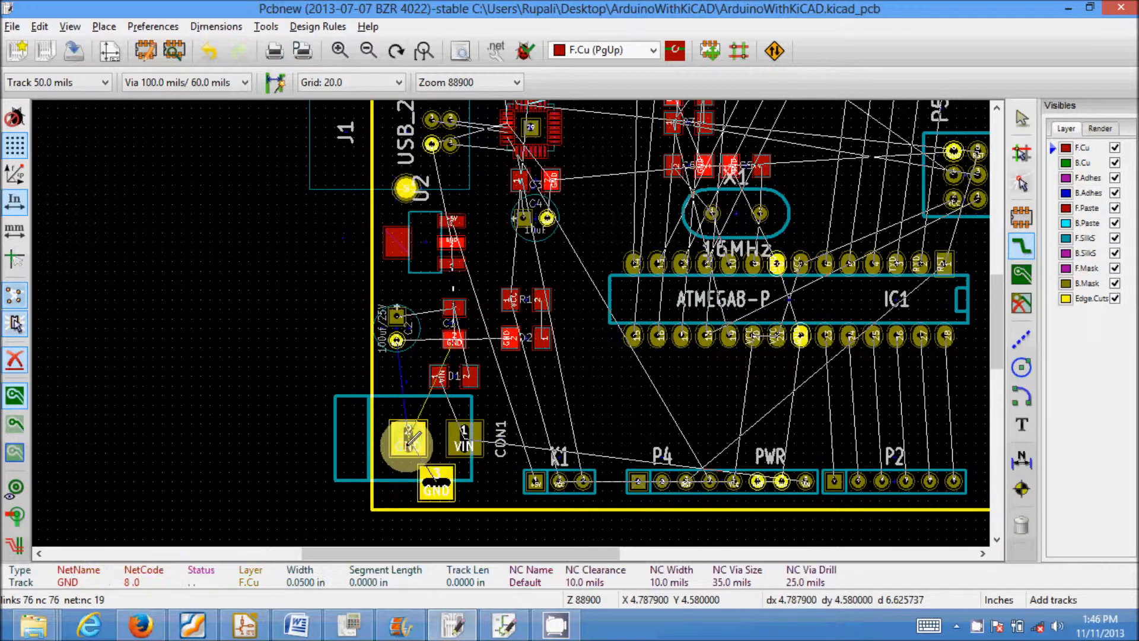
double_click(439, 478)
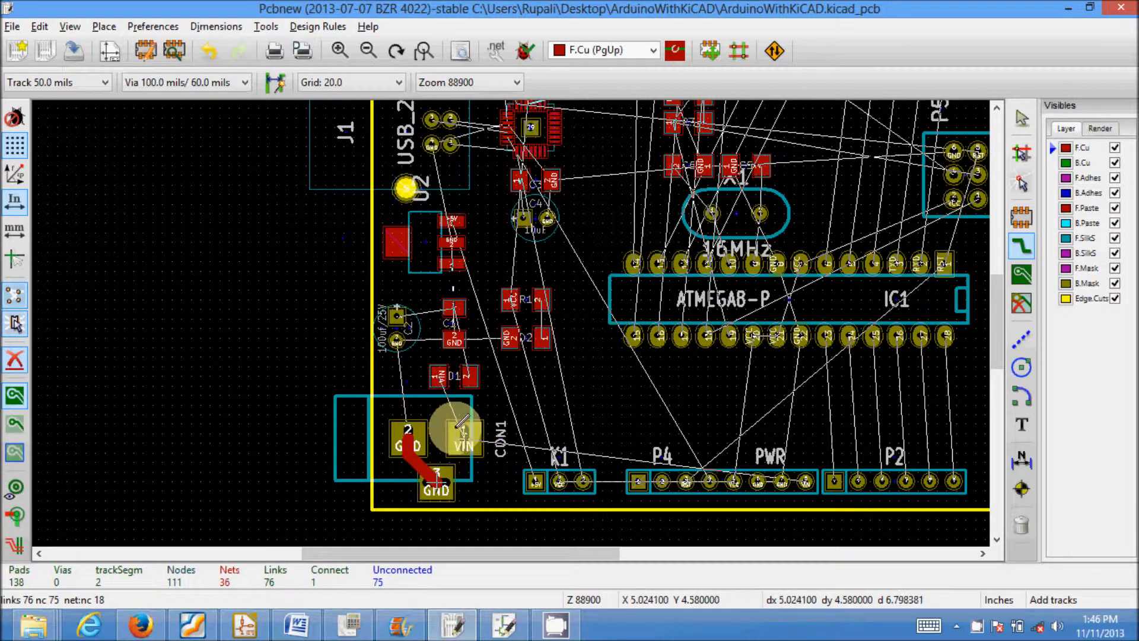
Route a 50.0 mils VIN track on F.Cu from pad 1 of CON1 to pad 1 of diode D1.
scroll(462, 423, up, 2)
click(533, 333)
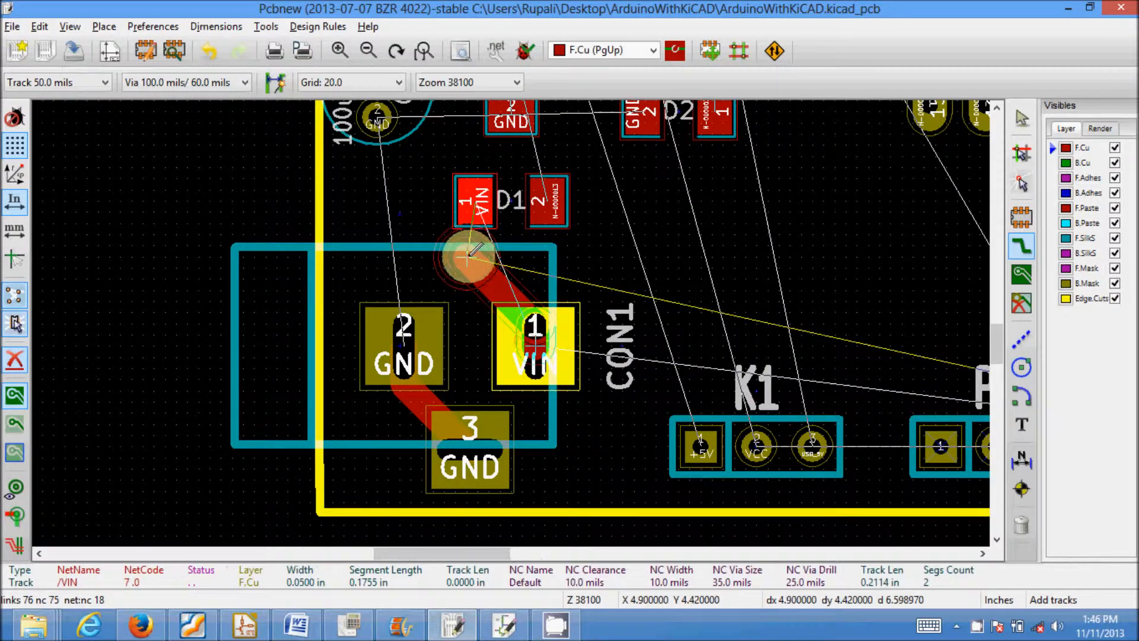
click(472, 202)
click(541, 201)
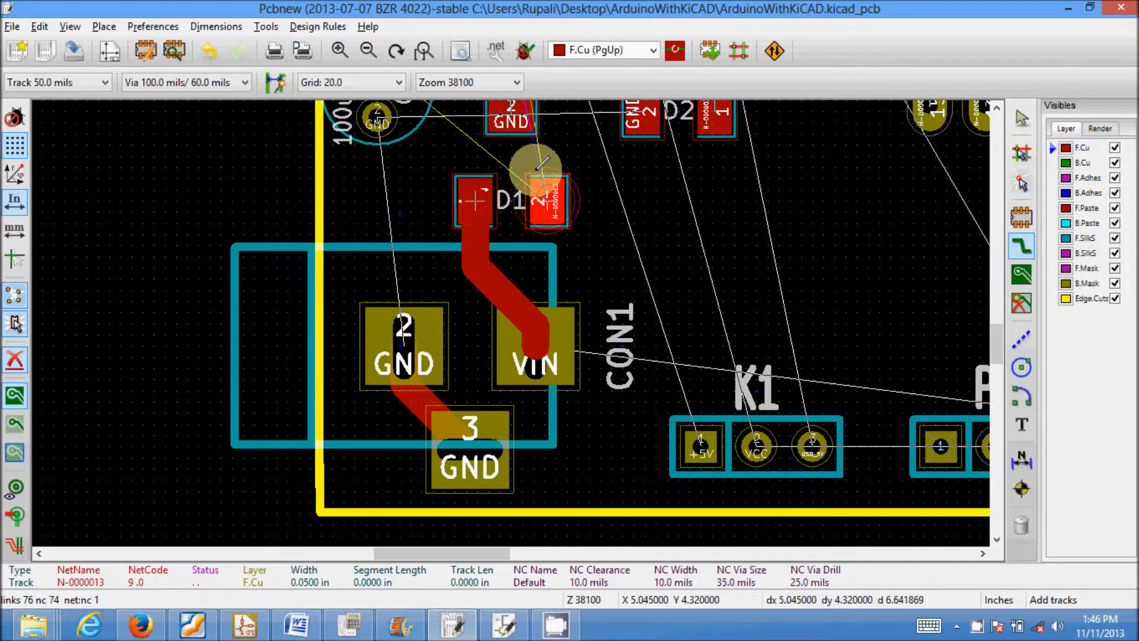
scroll(532, 155, up, 3)
scroll(512, 320, down, 3)
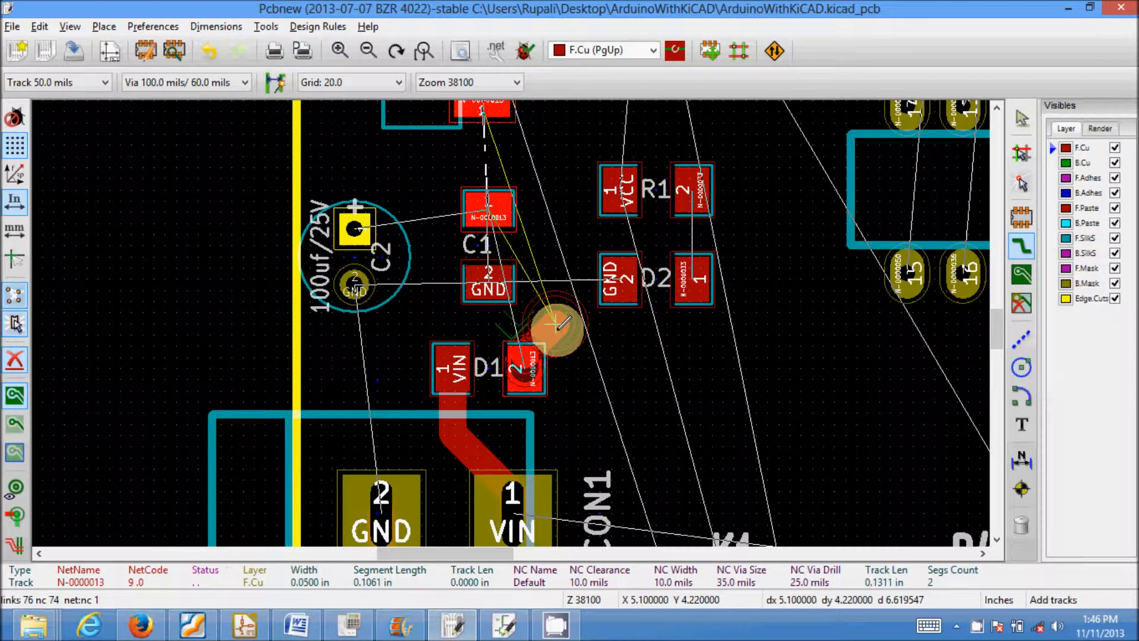
key(Escape)
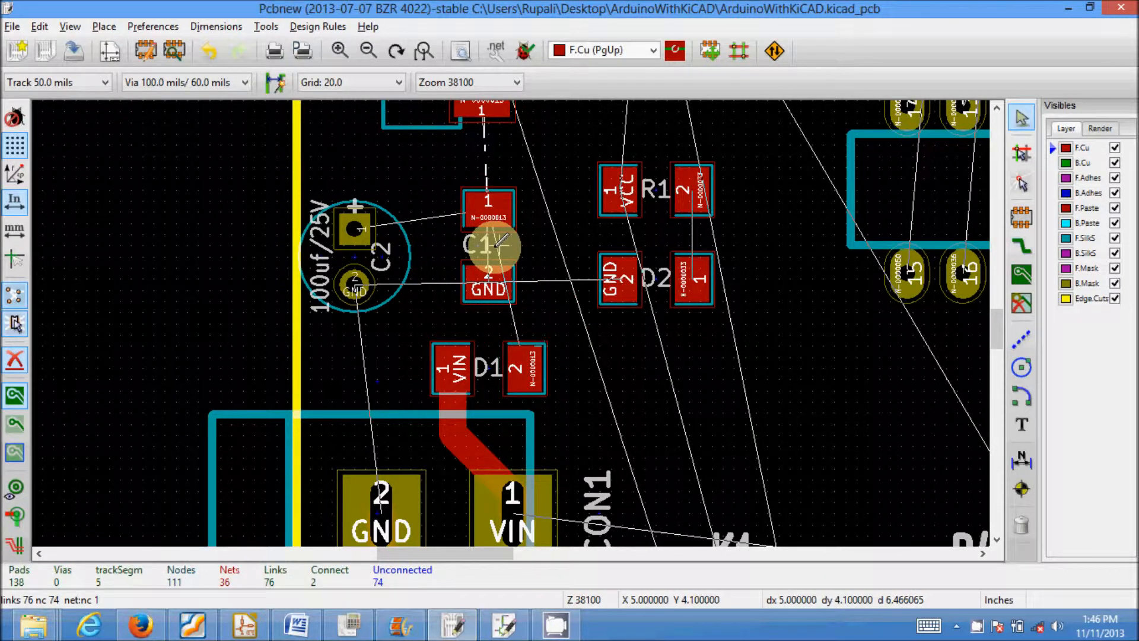
Rotate capacitors C1 and C2 by 180° so their pads swap places, and move C2 closer to C1.
key(r)
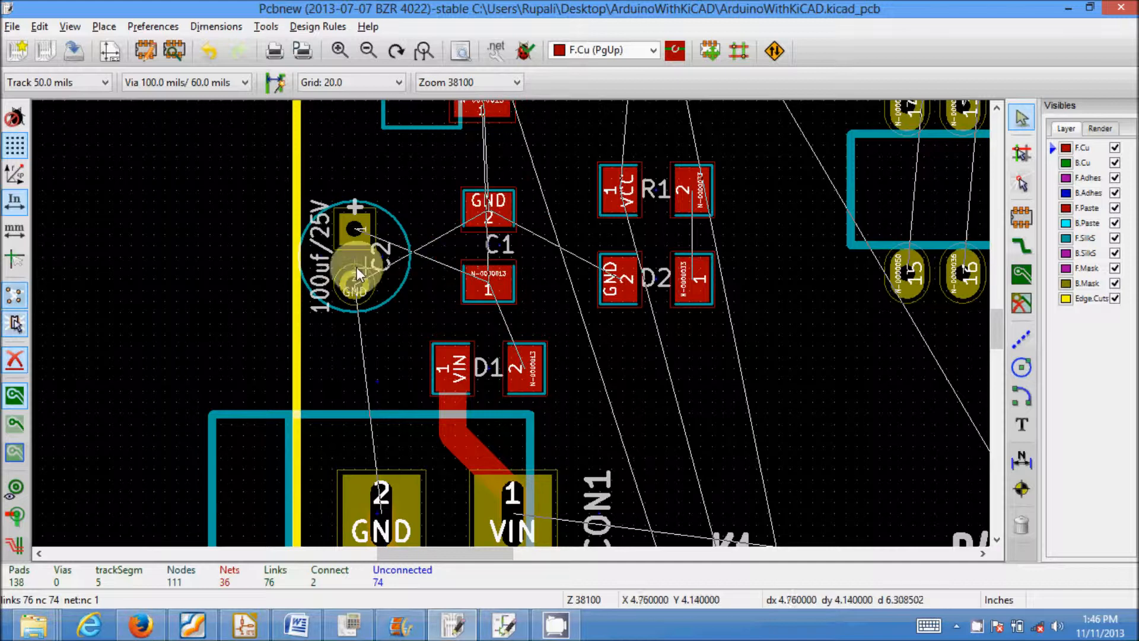
click(390, 263)
key(r)
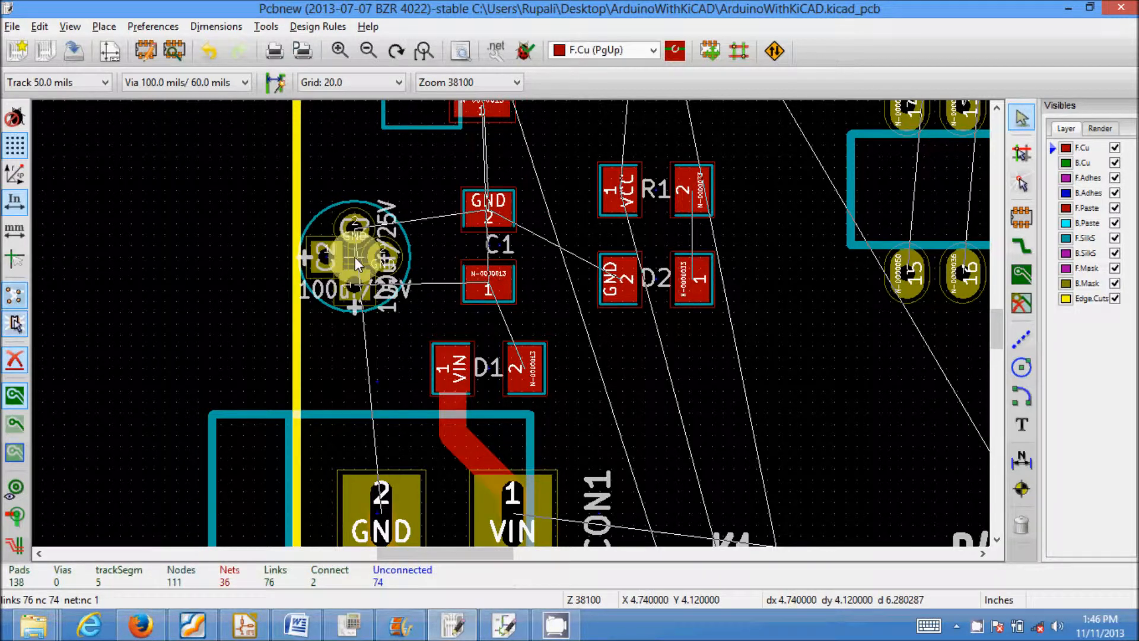
click(392, 270)
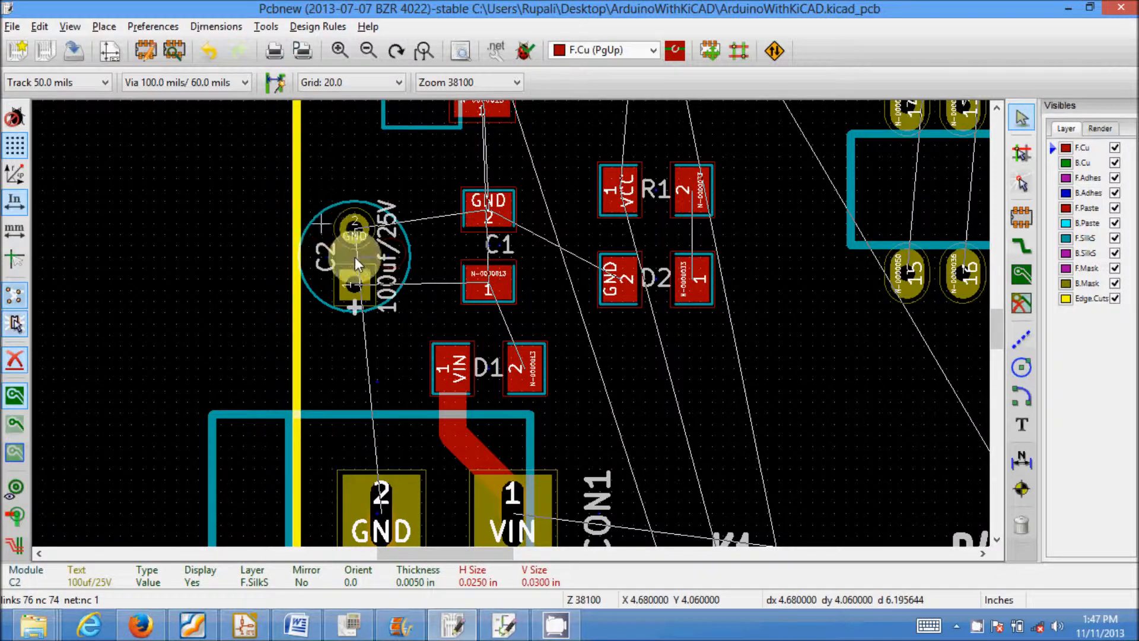
key(m)
click(377, 235)
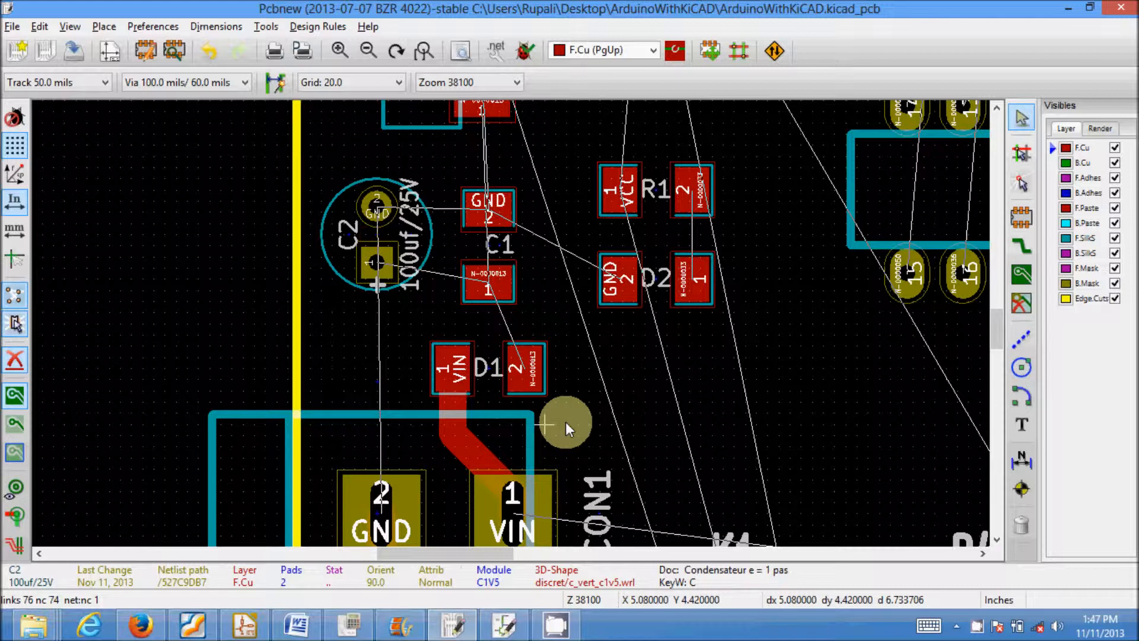
Route 50.0 mils tracks on F.Cu from pad 2 of D1 to pad 1 of C1 and on to pad 1 of C2.
click(1022, 245)
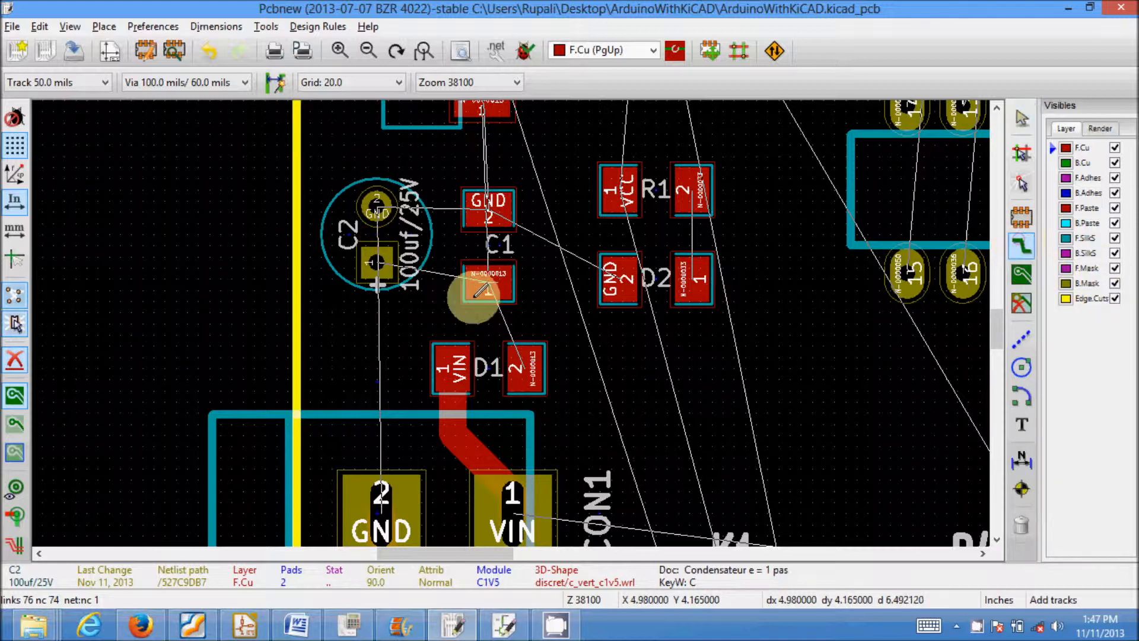
click(518, 357)
click(486, 278)
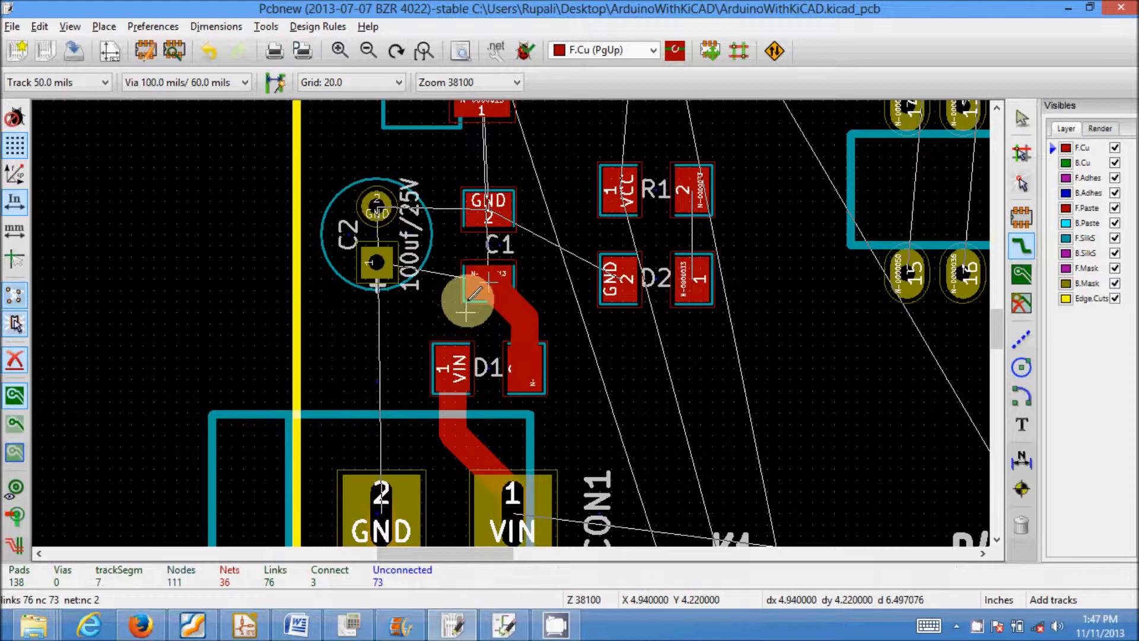
click(486, 282)
click(377, 261)
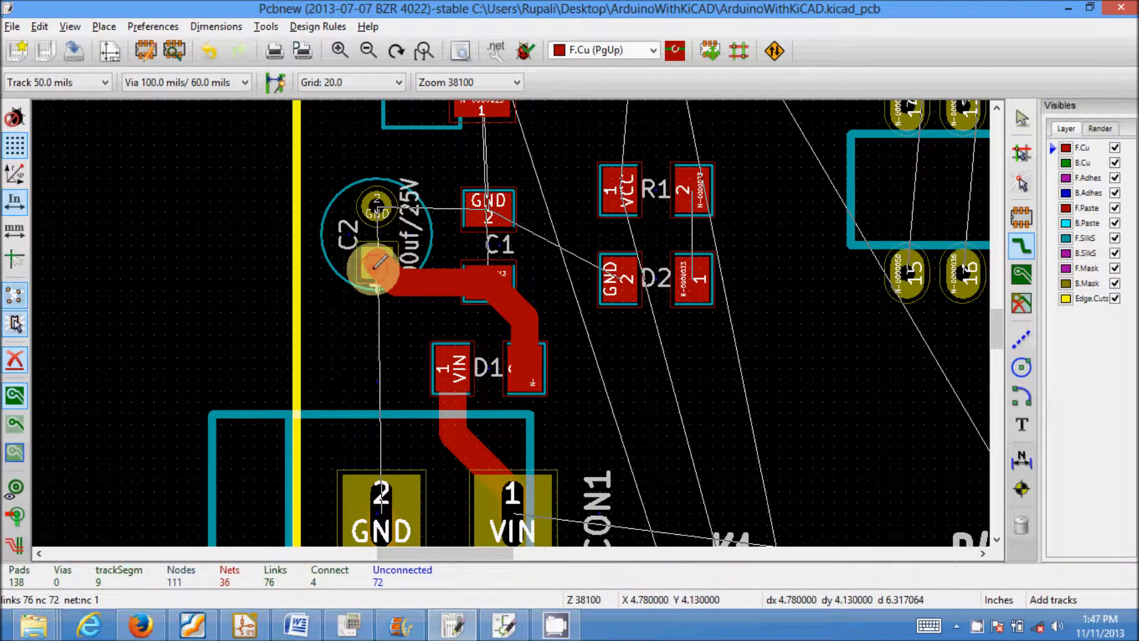
Route 50.0 mils GND tracks on F.Cu linking pad 2 of C2, pad 2 of C1 and pad 2 of D2.
click(474, 205)
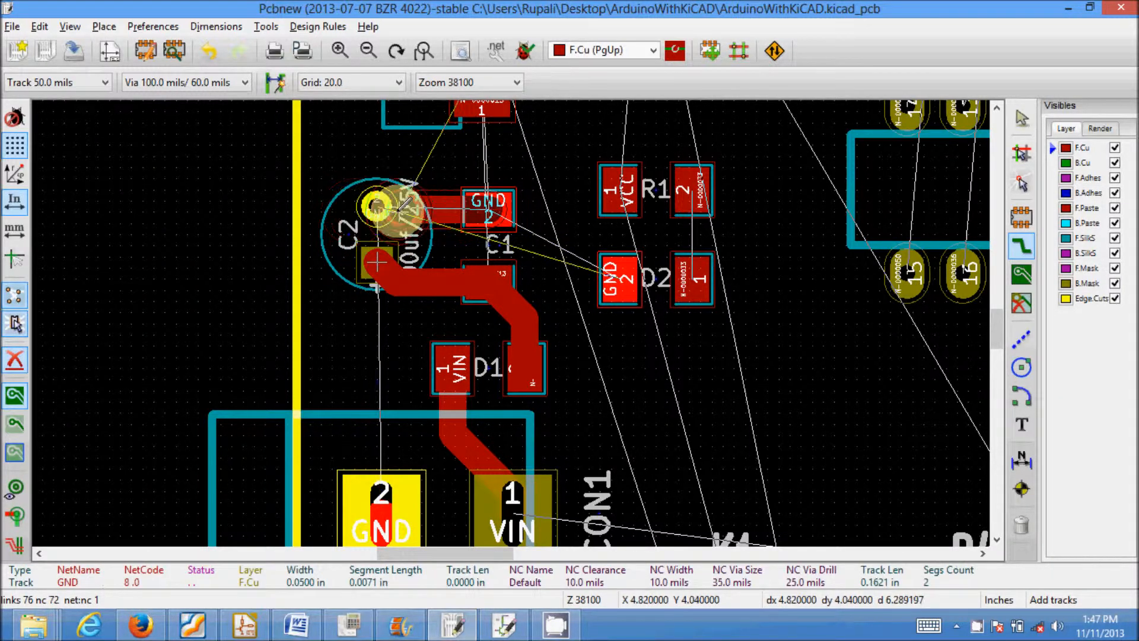
click(376, 206)
click(513, 204)
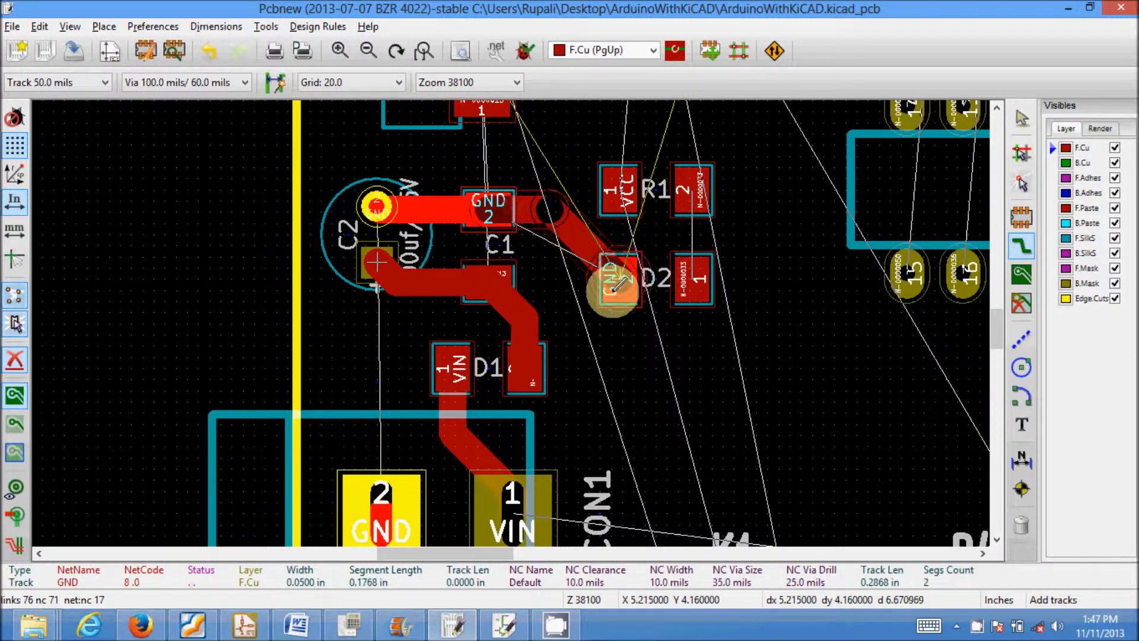
click(619, 280)
Route a 50.0 mils track on F.Cu from pad 1 of C2 around the capacitor's board-edge side to pad 1 of regulator U2.
scroll(619, 281, down, 2)
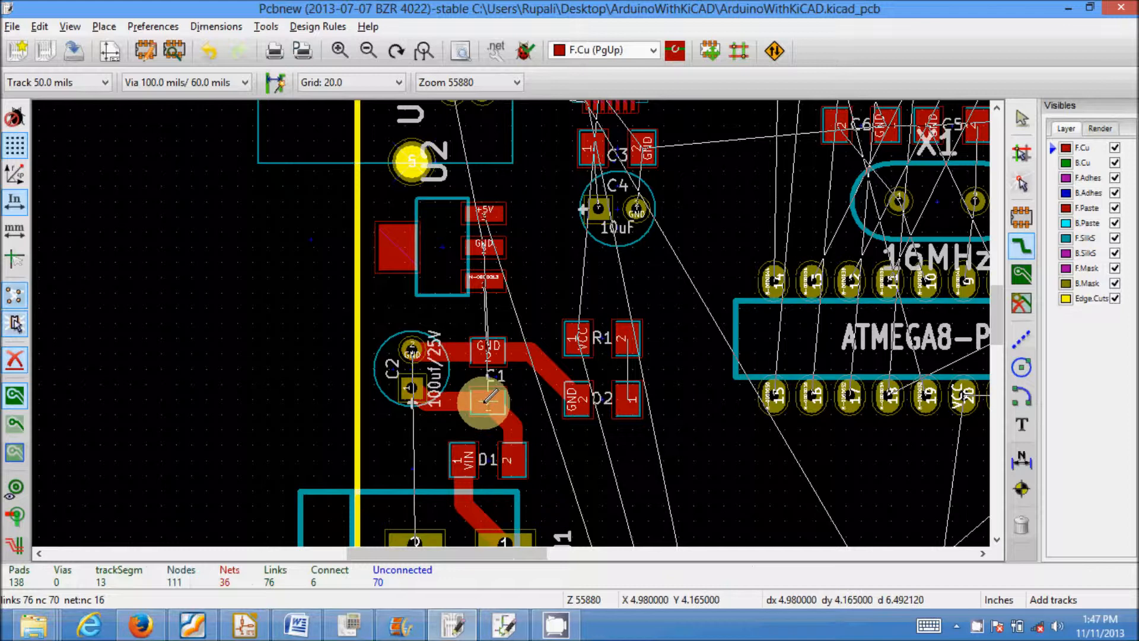
click(393, 376)
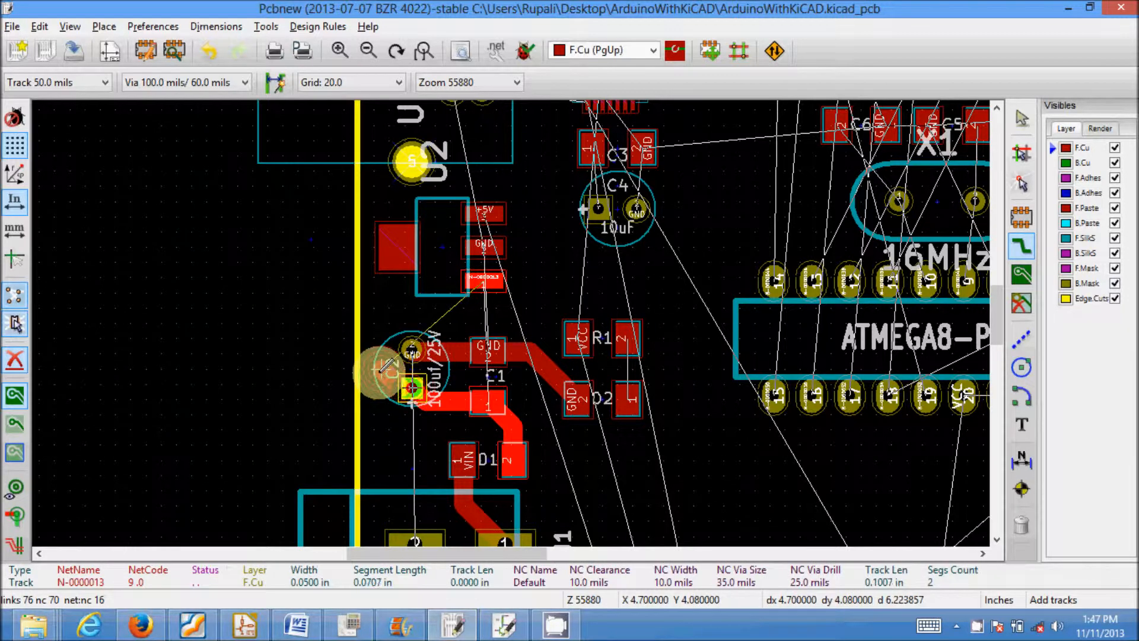
click(374, 375)
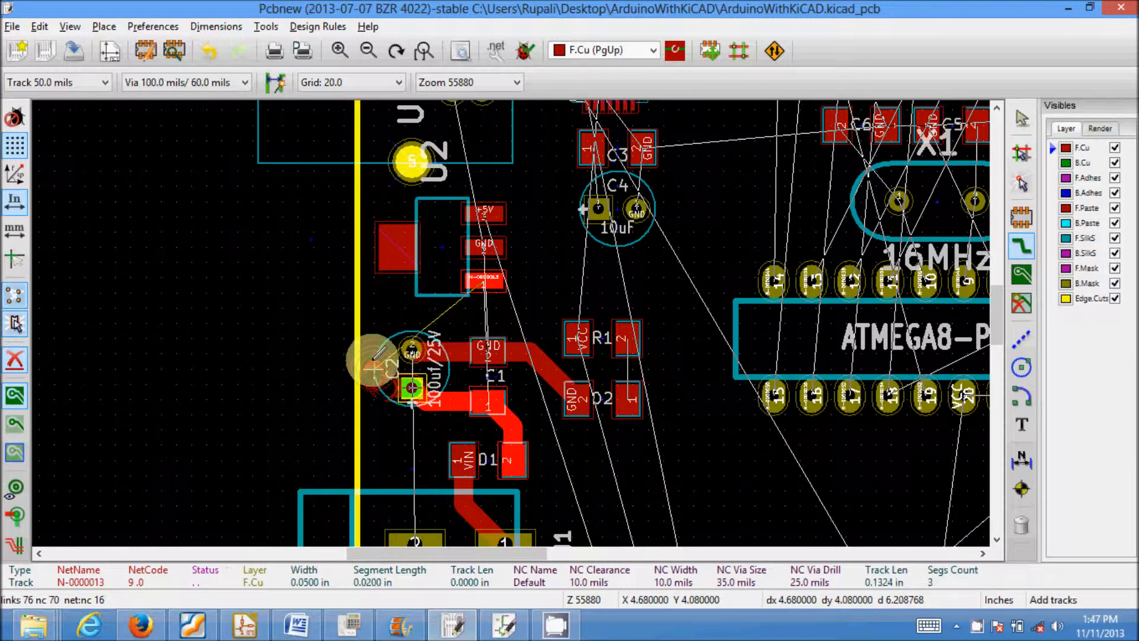
click(383, 322)
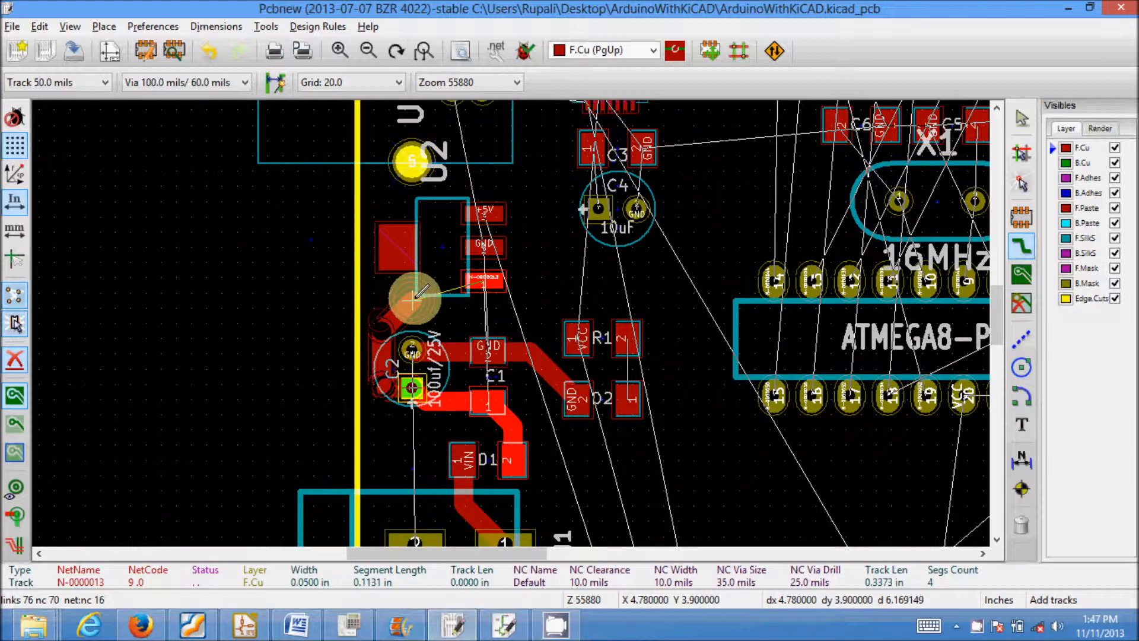
click(486, 277)
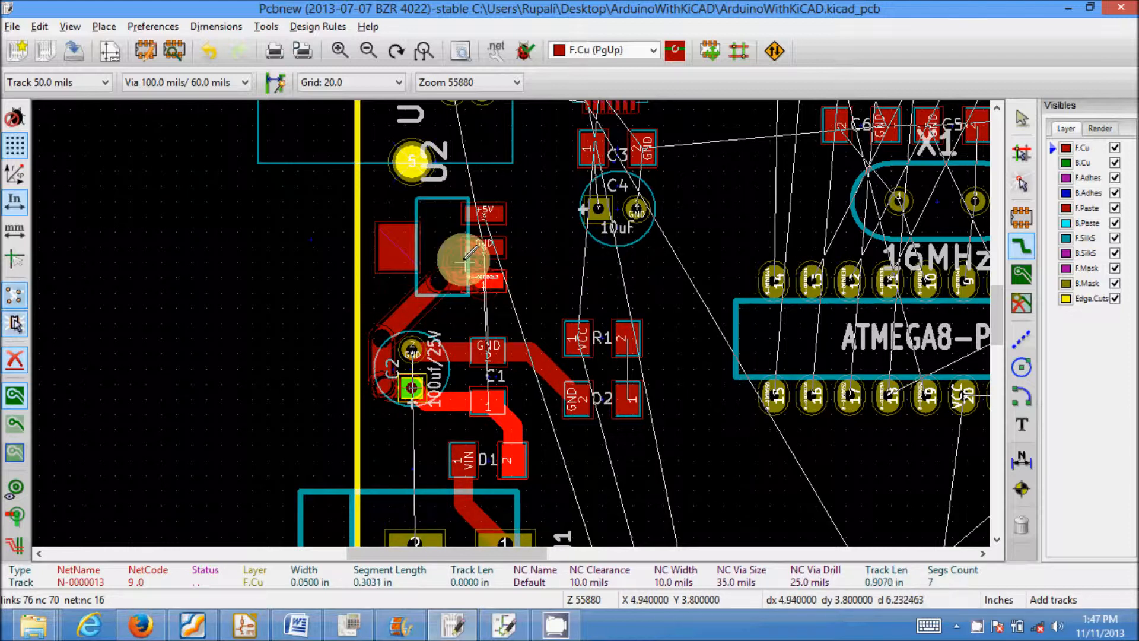
double_click(485, 281)
Route a 50.0 mils +5V track on F.Cu from pad 3 of U2, around R1 and D2, to pad 1 of K1.
scroll(499, 233, up, 3)
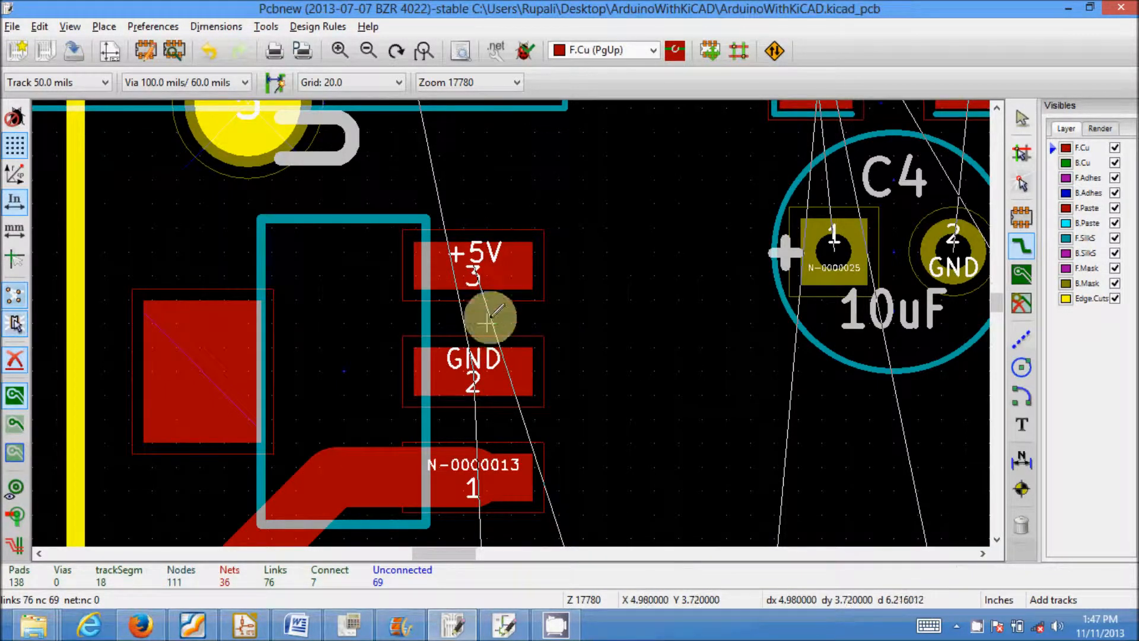
click(475, 266)
scroll(518, 319, down, 4)
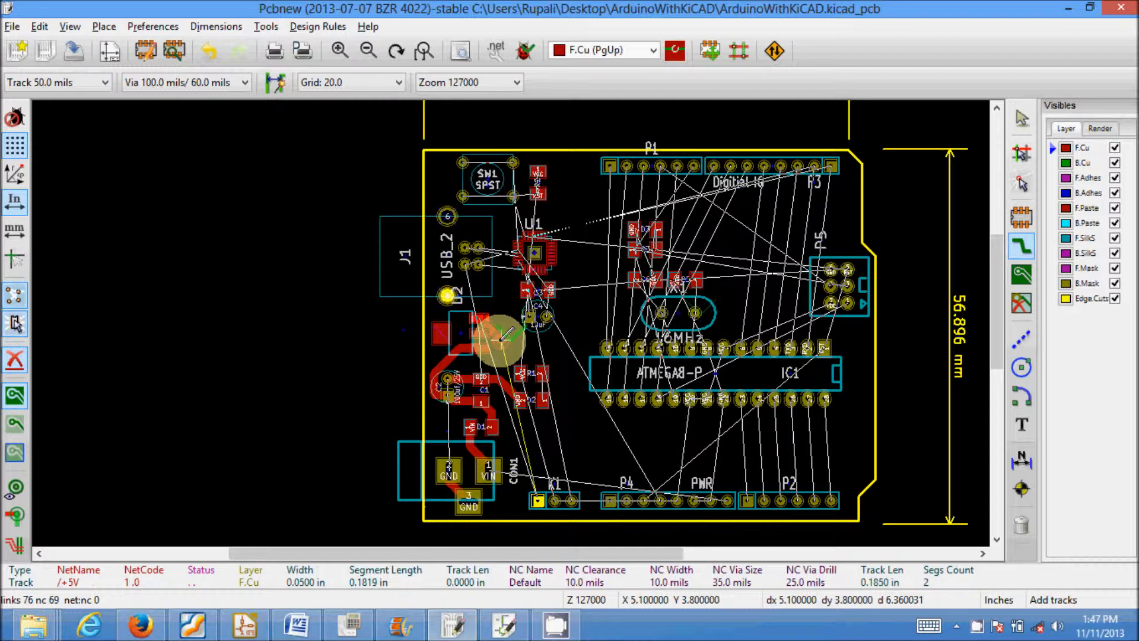
scroll(503, 336, up, 2)
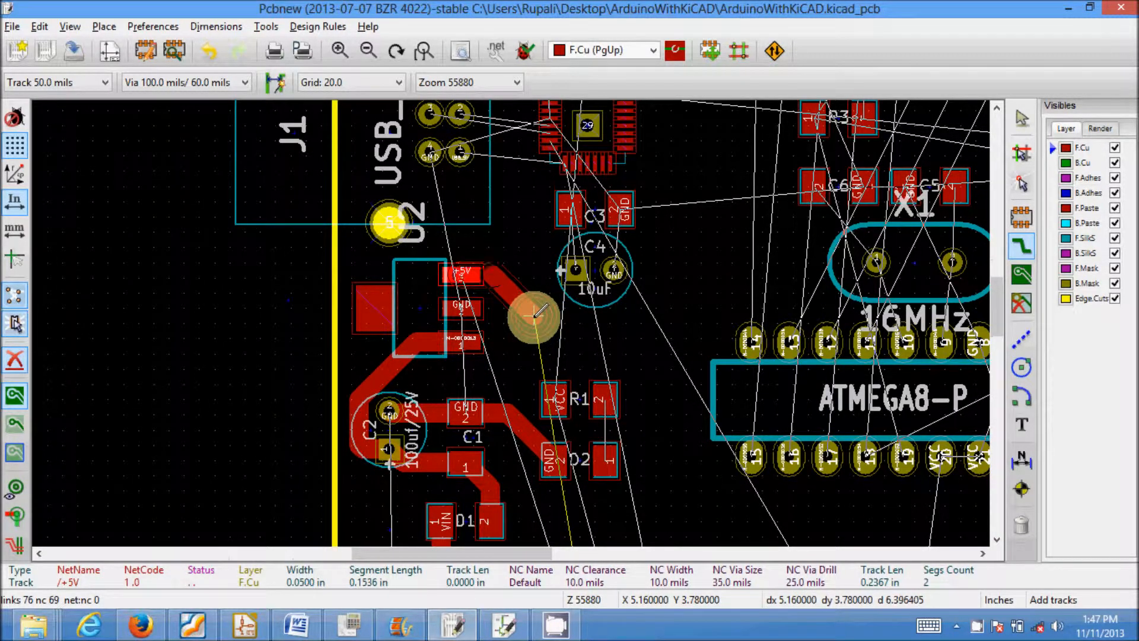
click(626, 349)
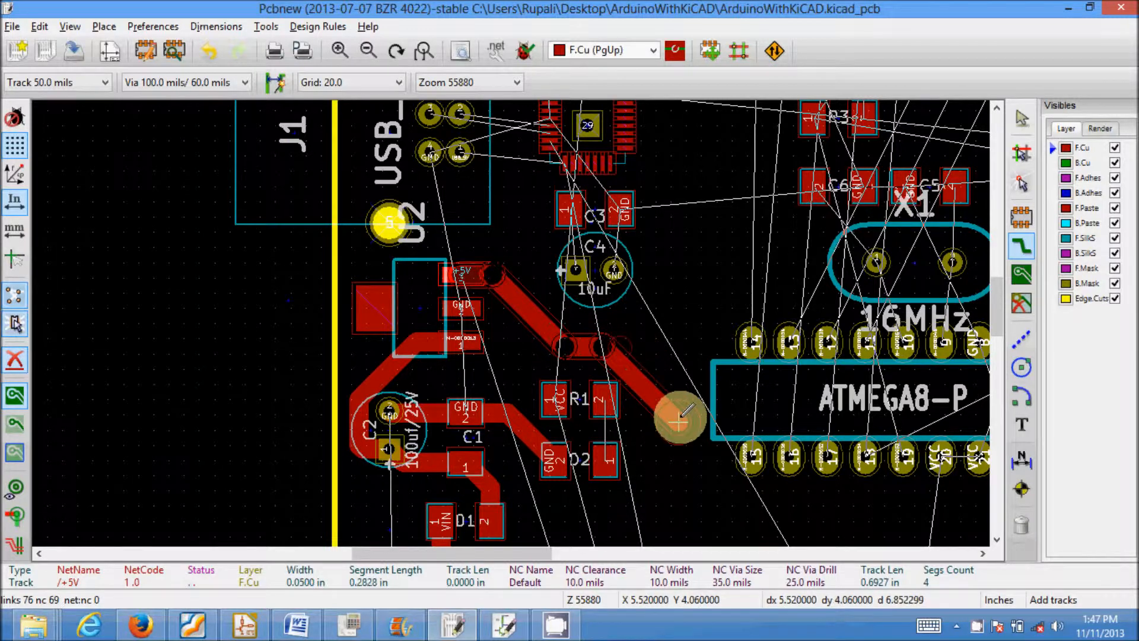
scroll(679, 399, down, 2)
scroll(511, 341, up, 1)
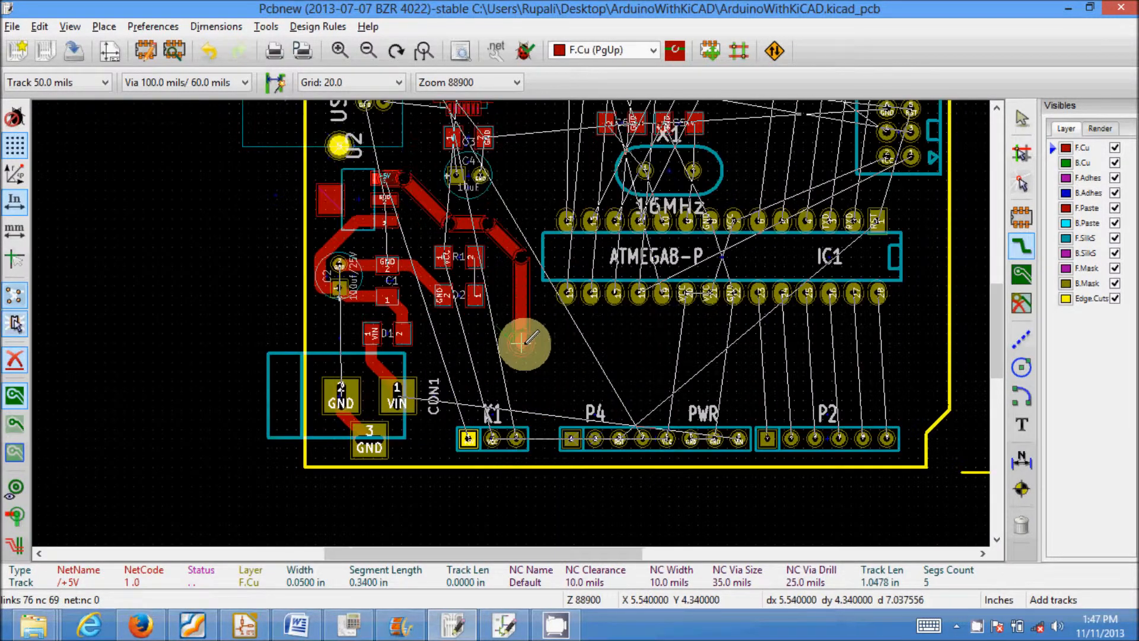
click(508, 356)
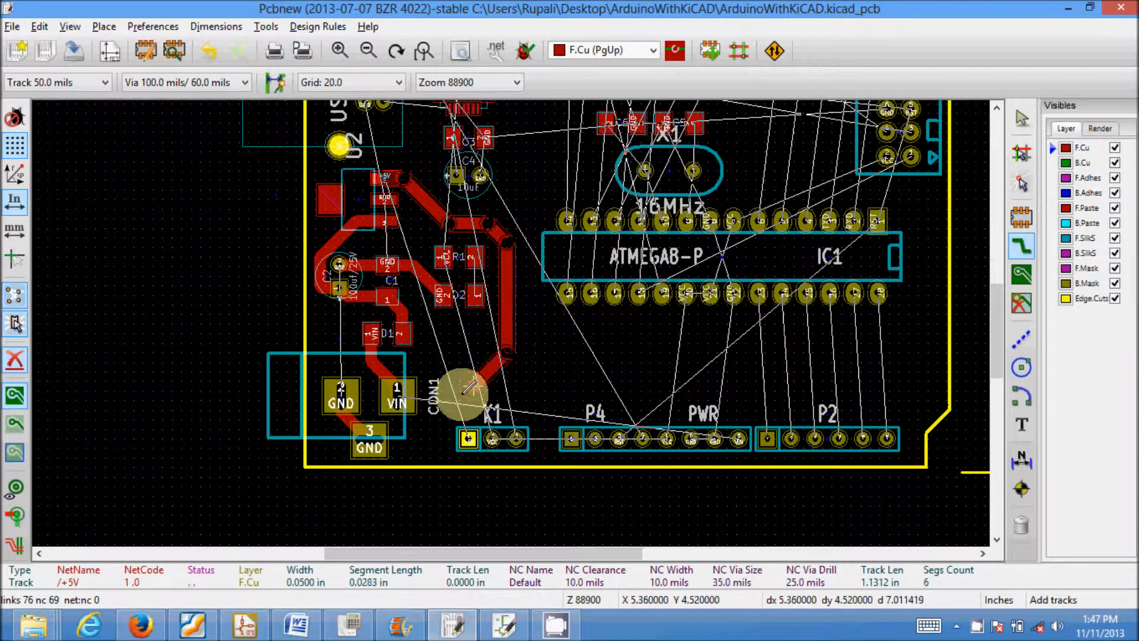
double_click(469, 439)
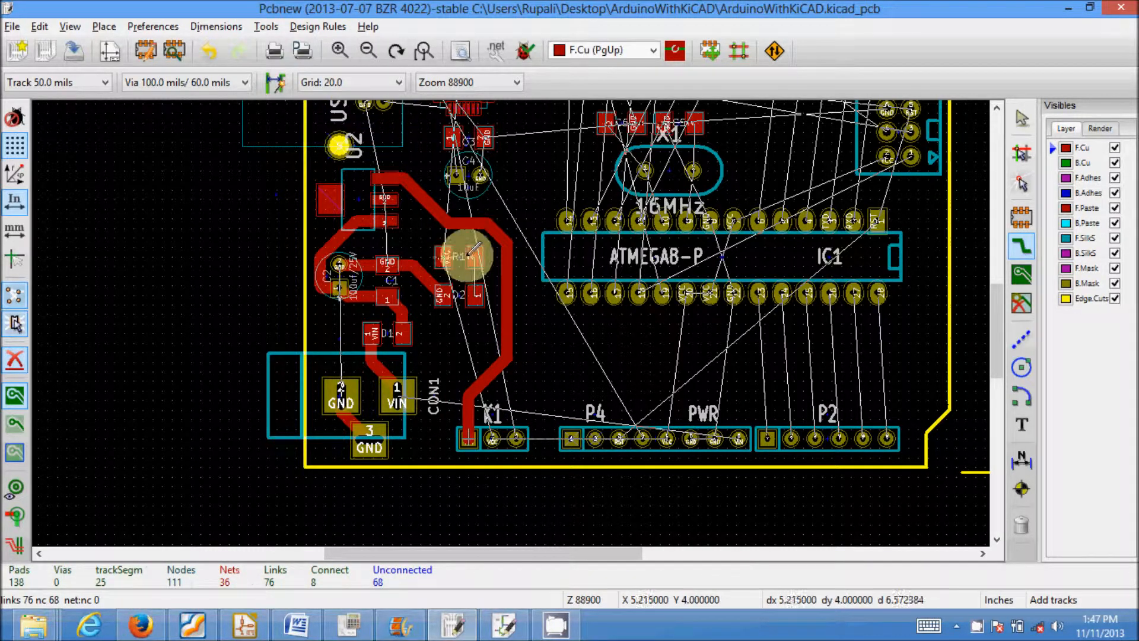
Examine the unrouted connections between R1, D2 and jumper K1.
scroll(454, 297, up, 2)
scroll(516, 312, down, 3)
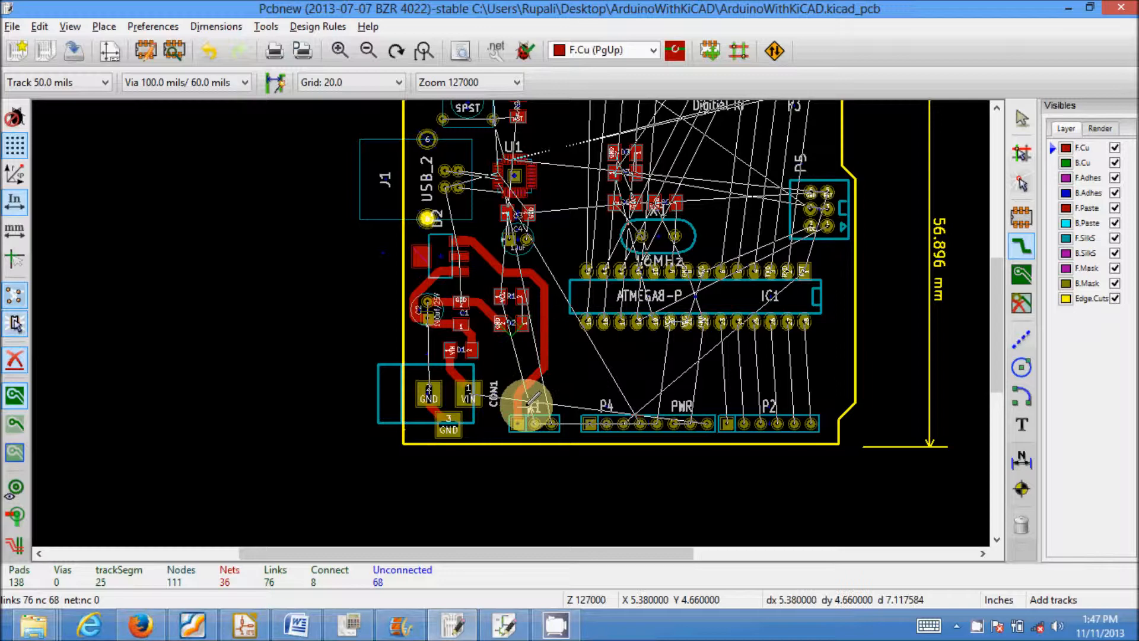
scroll(534, 407, up, 3)
scroll(508, 241, down, 4)
scroll(490, 255, up, 2)
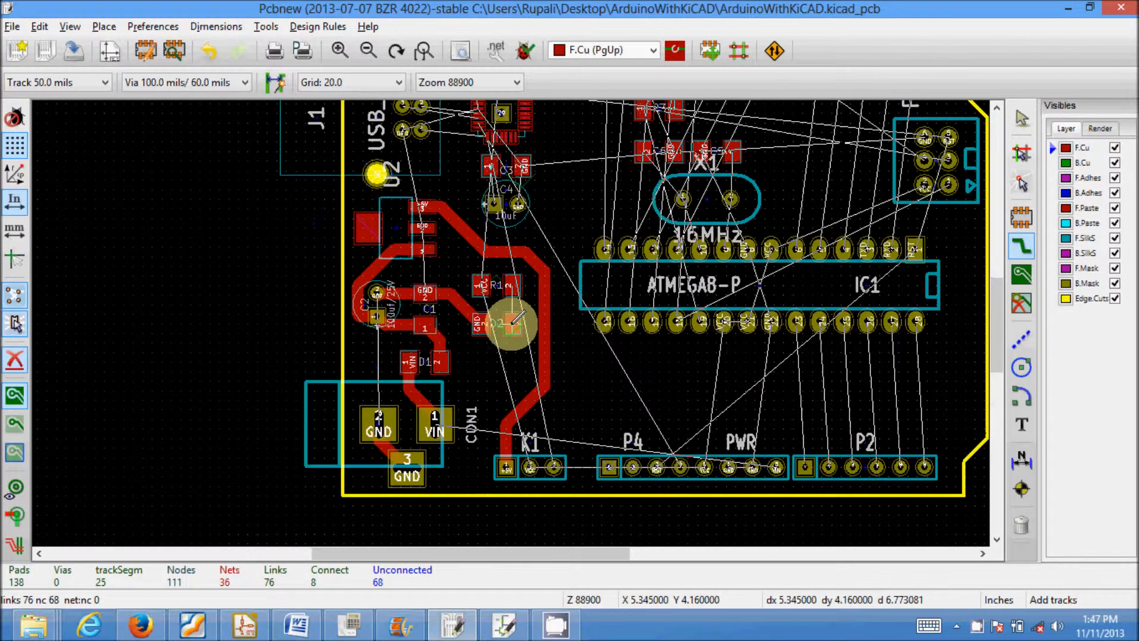
scroll(481, 286, up, 2)
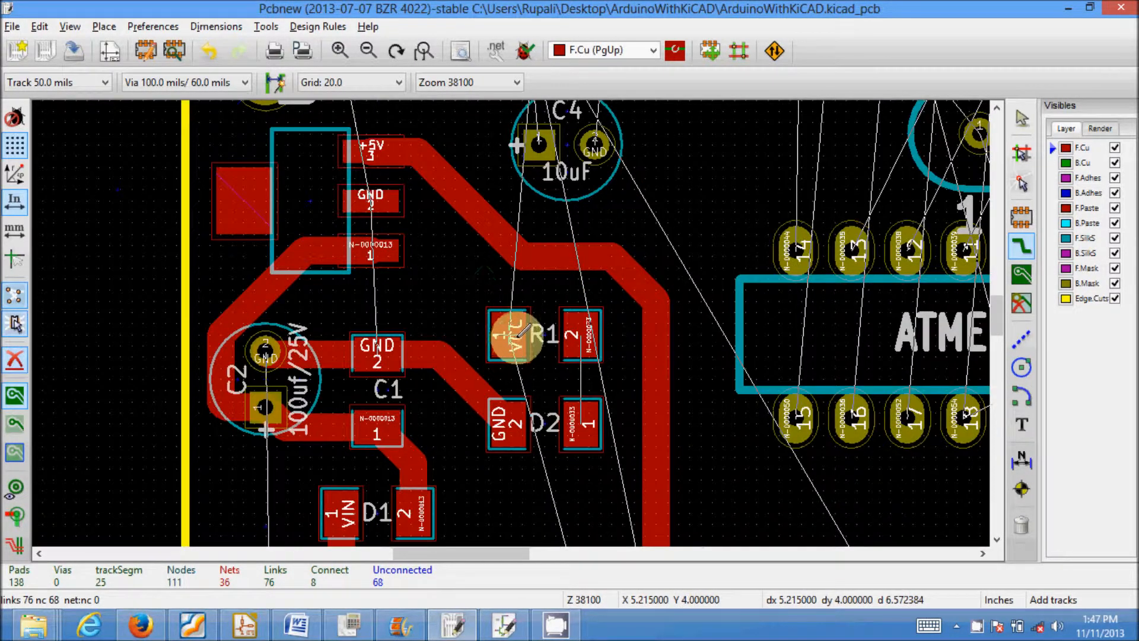
scroll(635, 420, down, 3)
scroll(501, 348, up, 3)
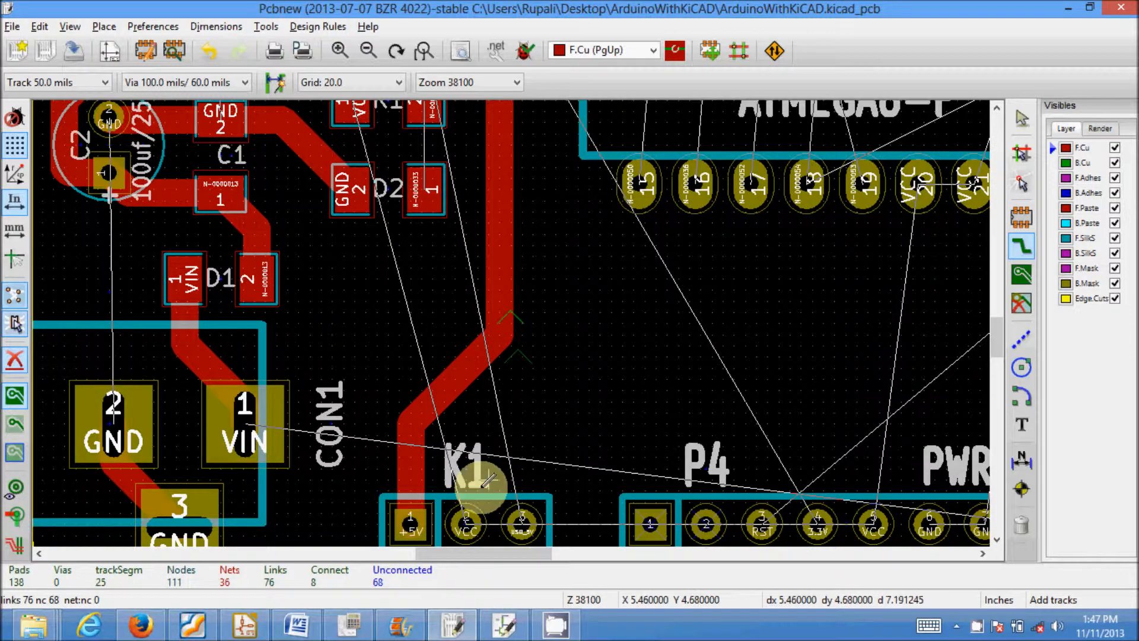
click(466, 501)
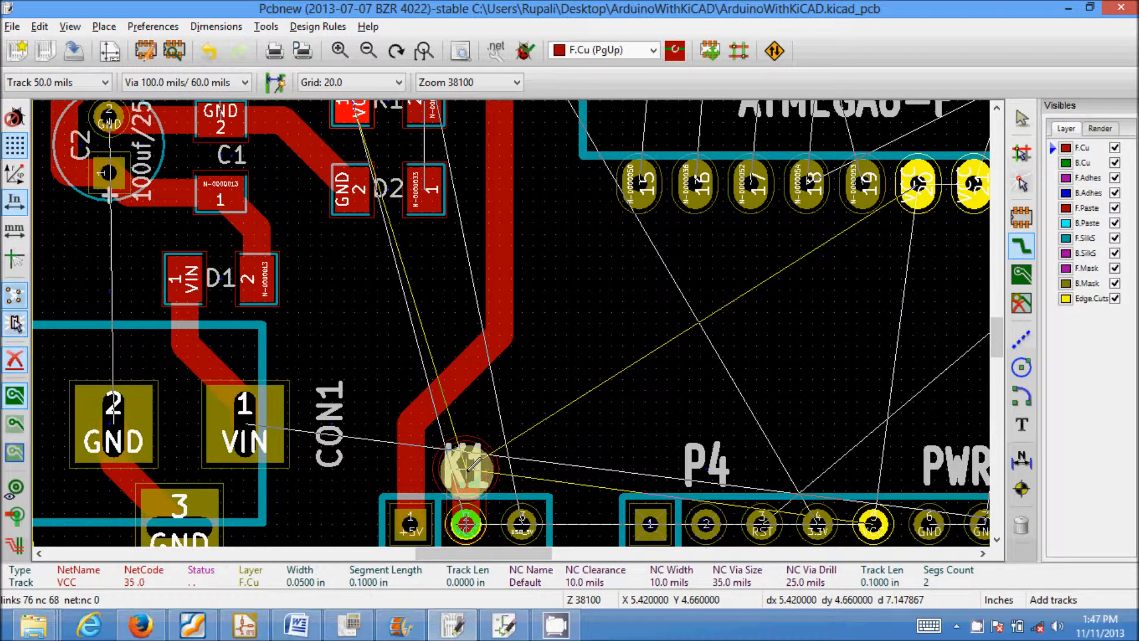
key(Escape)
scroll(469, 380, down, 3)
scroll(501, 249, up, 2)
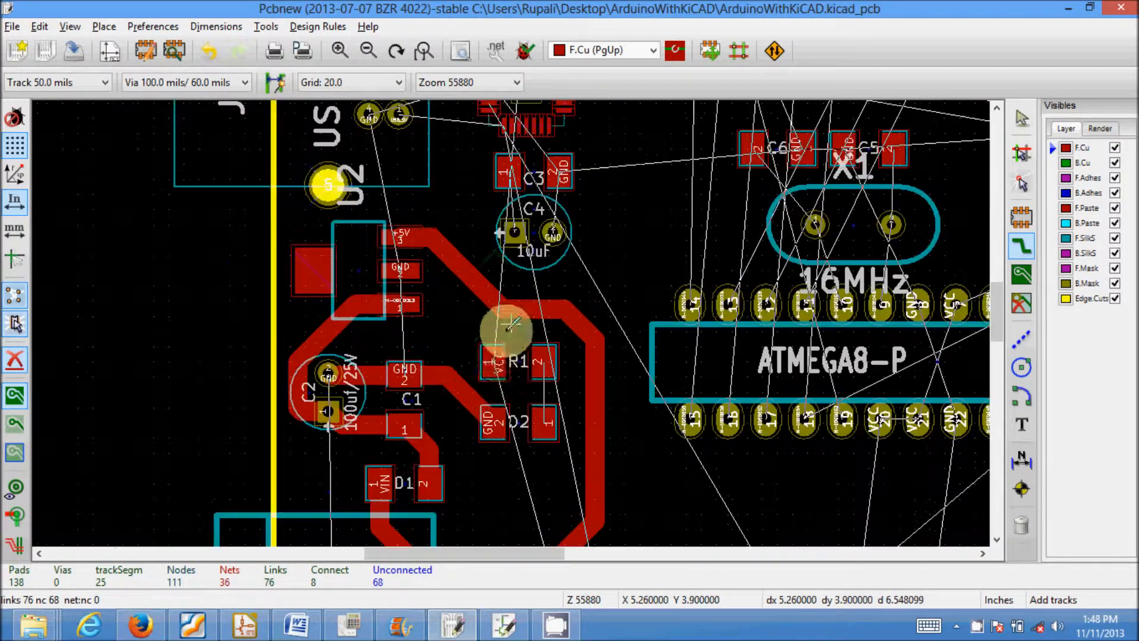
click(490, 364)
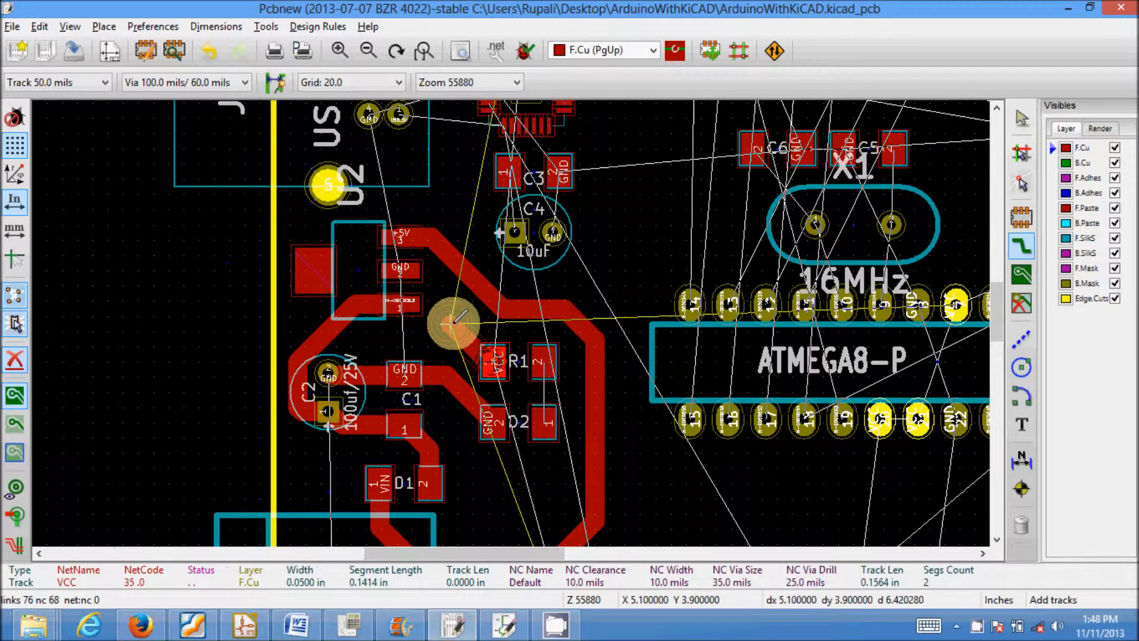
scroll(457, 323, down, 2)
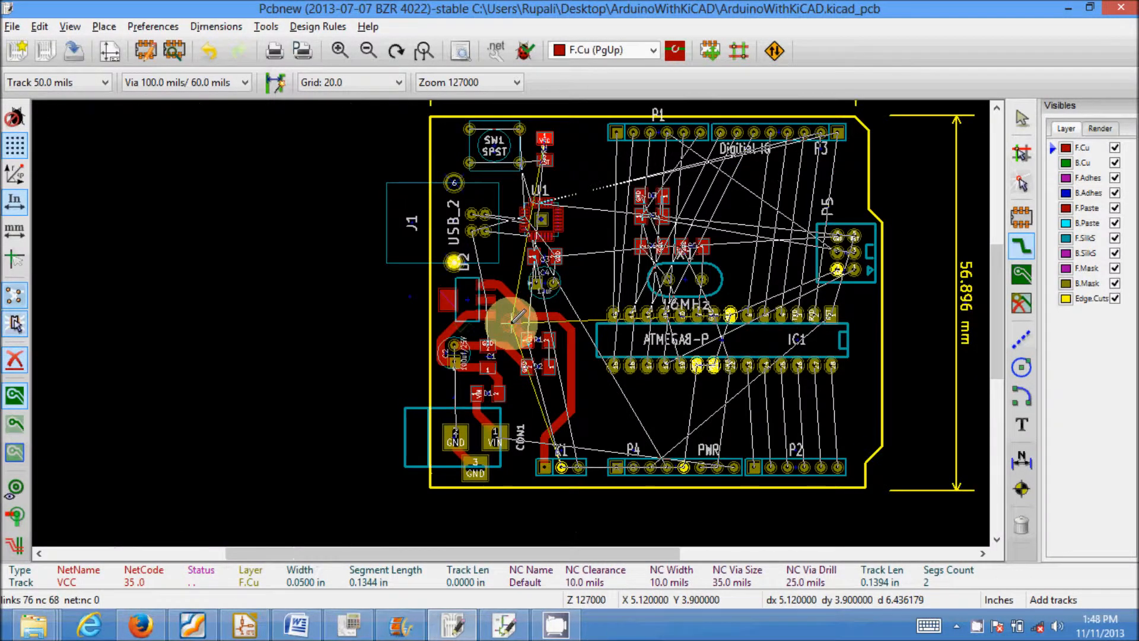
scroll(511, 323, up, 1)
scroll(512, 322, up, 1)
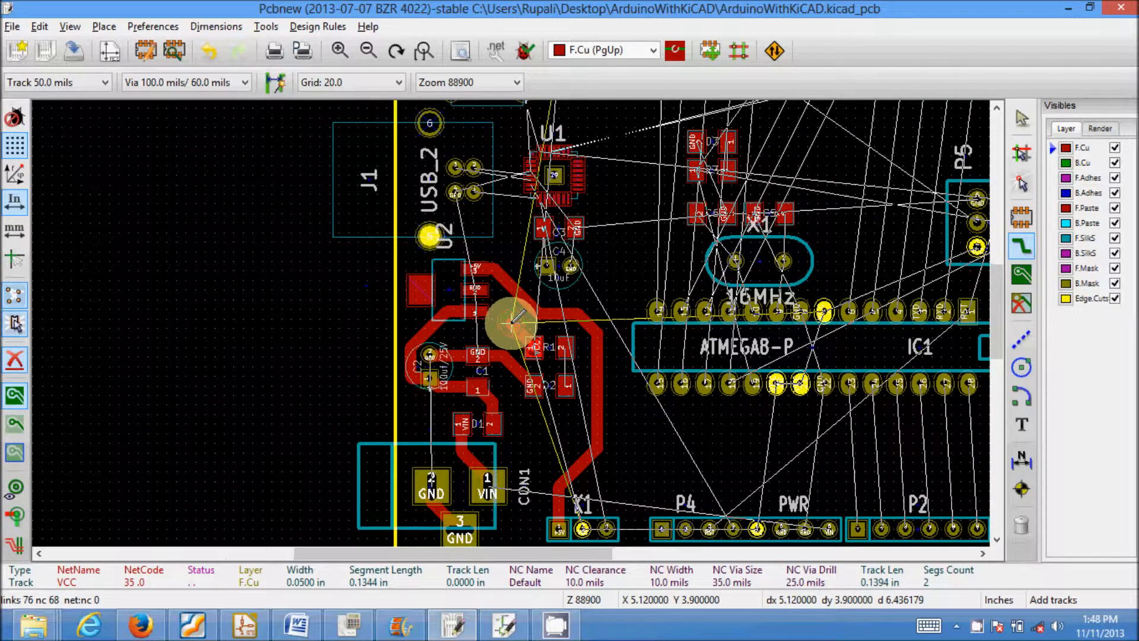
key(Escape)
Examine the unrouted GND connection between pad 2 of CON1 and capacitor C2.
scroll(512, 261, down, 2)
scroll(515, 333, up, 2)
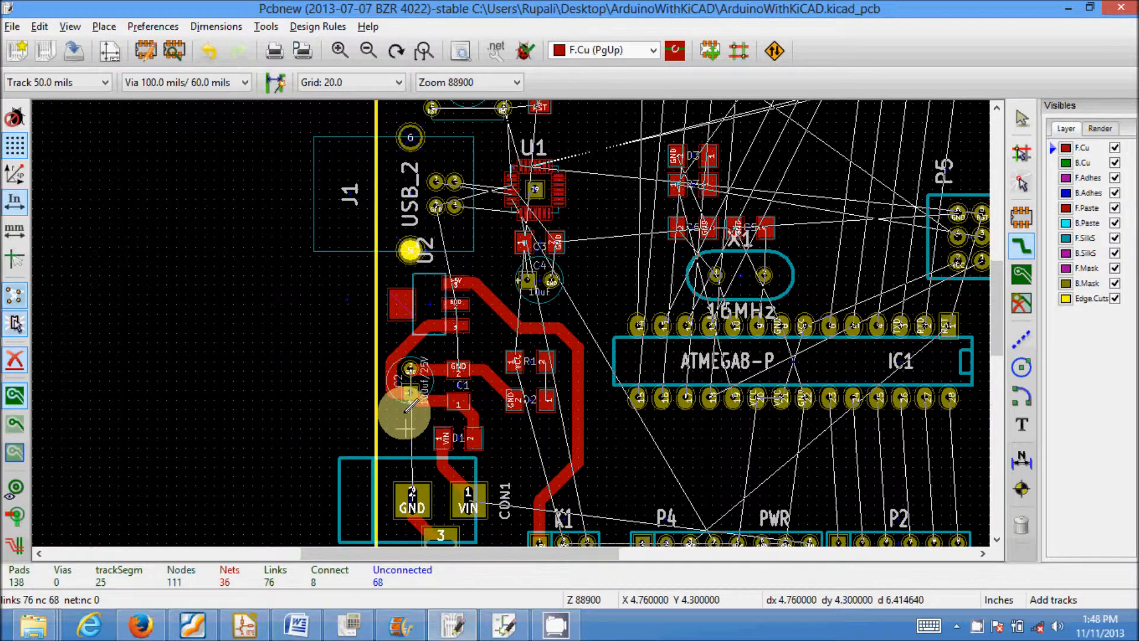
scroll(410, 393, up, 2)
scroll(534, 363, down, 1)
scroll(500, 331, up, 1)
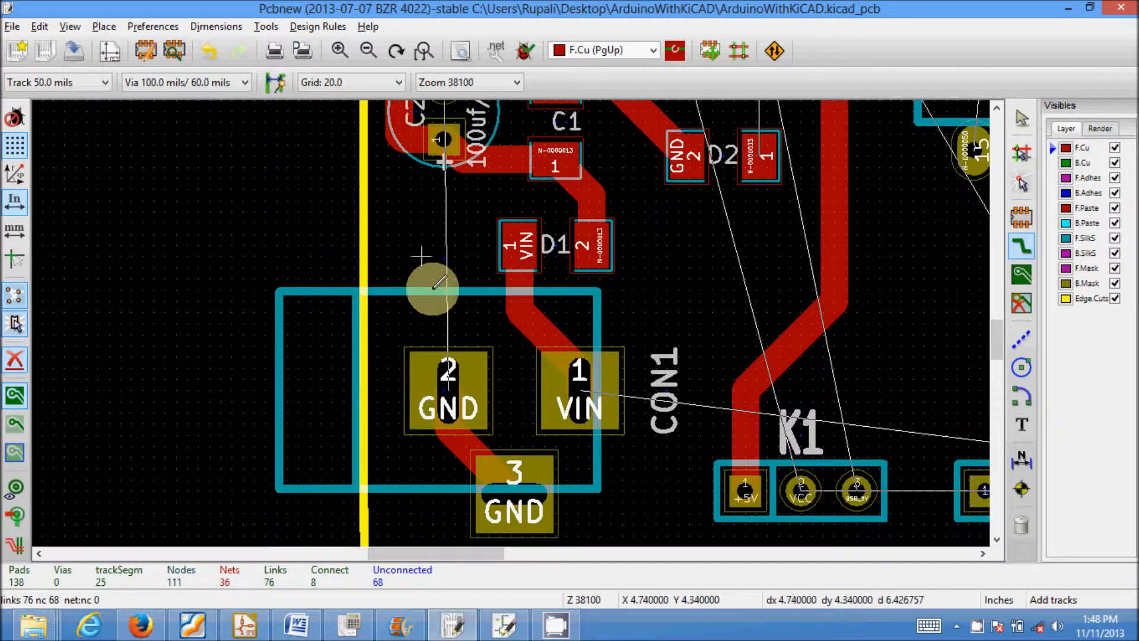
Route a 50.0 mils GND track on B.Cu from pad 2 of CON1 around C2's board-edge side to pad 2 of C2.
scroll(407, 273, down, 1)
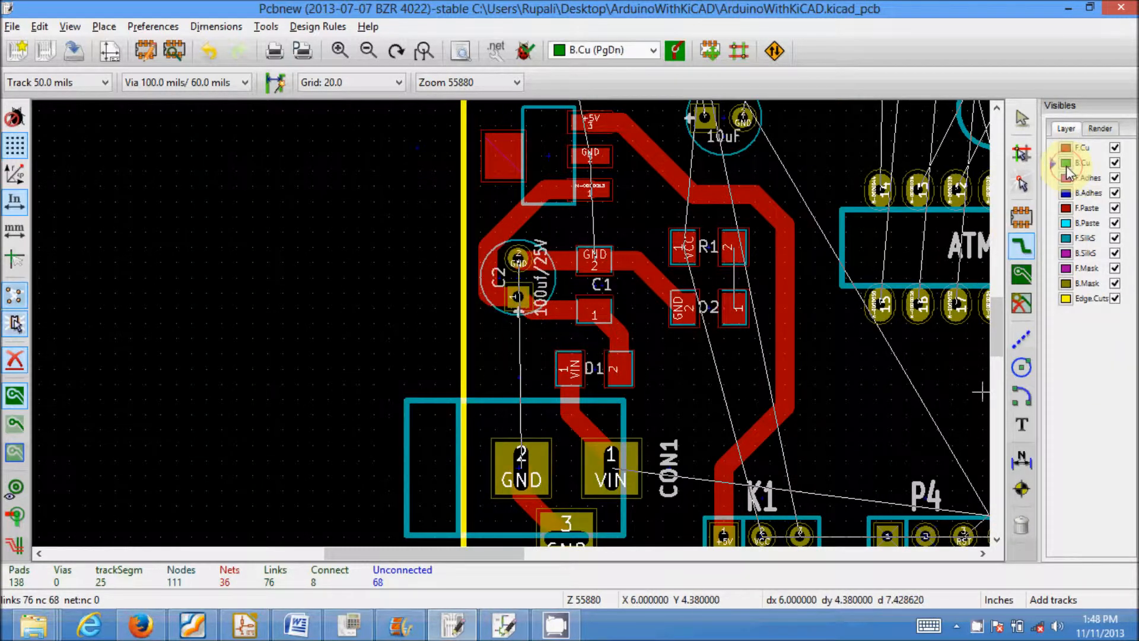
click(519, 466)
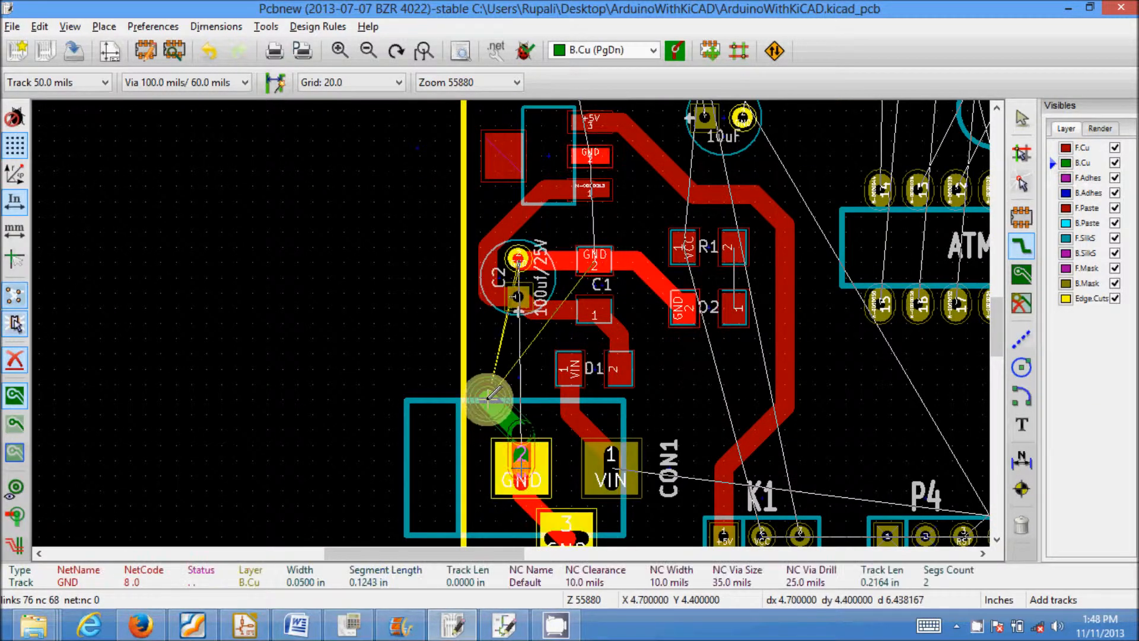
click(482, 385)
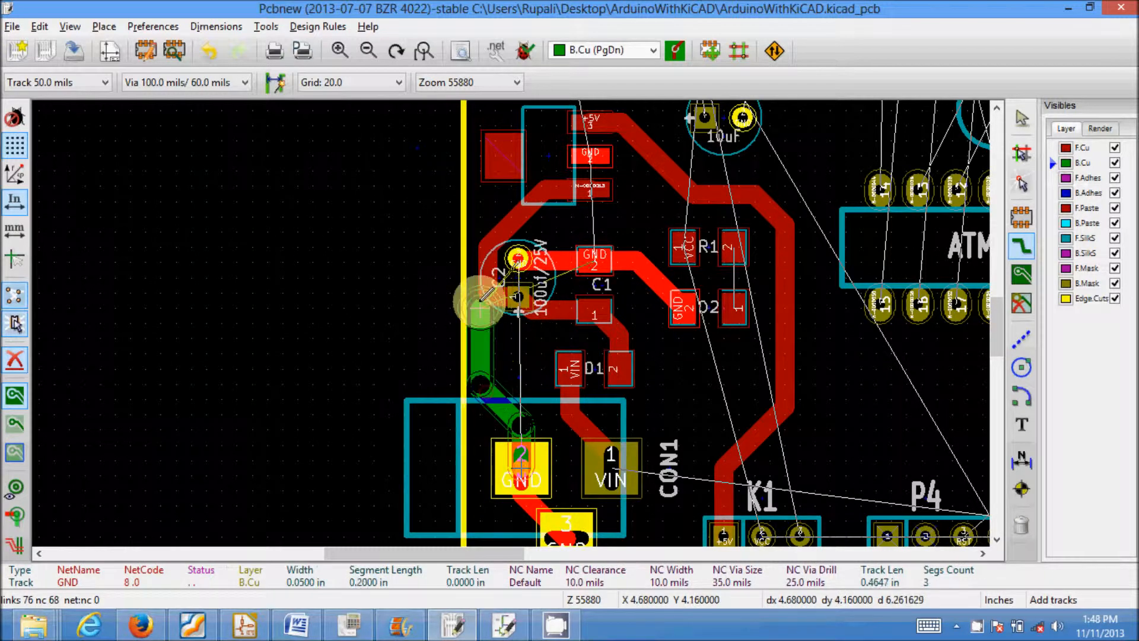
click(485, 266)
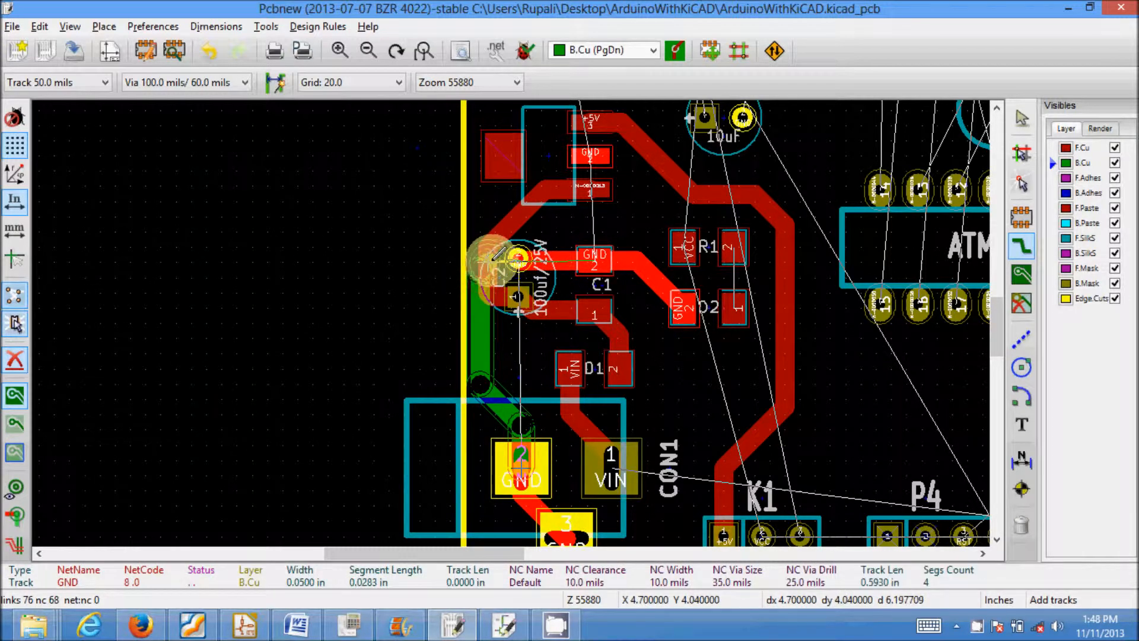
double_click(515, 258)
Move the 10uF capacitor C4 slightly farther from C3, towards the +5V track.
scroll(510, 258, down, 1)
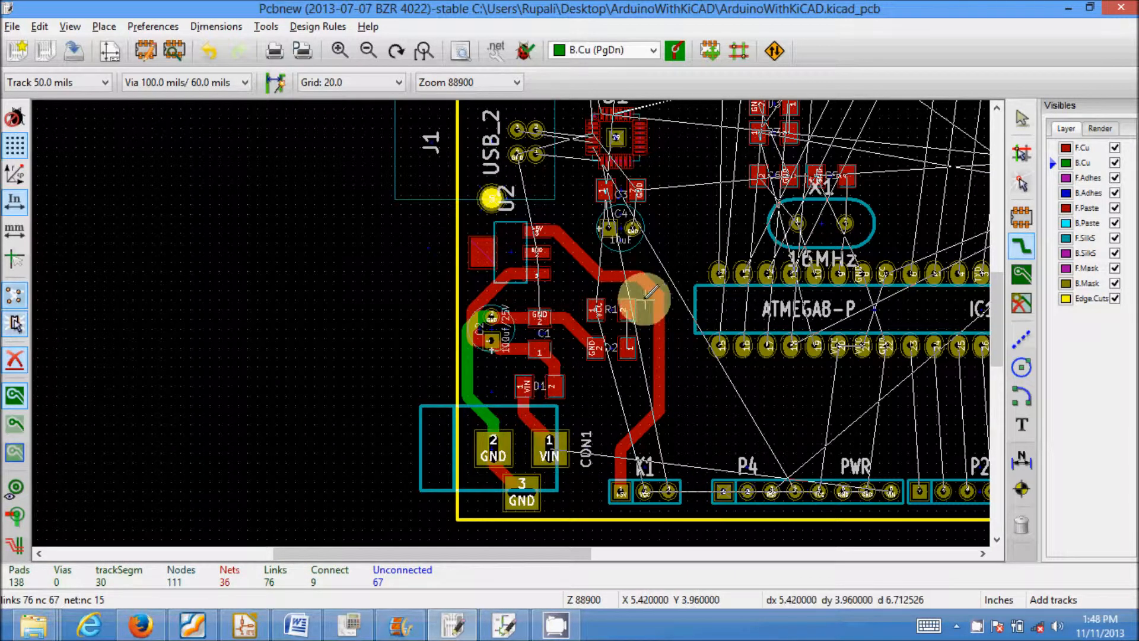
scroll(629, 245, up, 2)
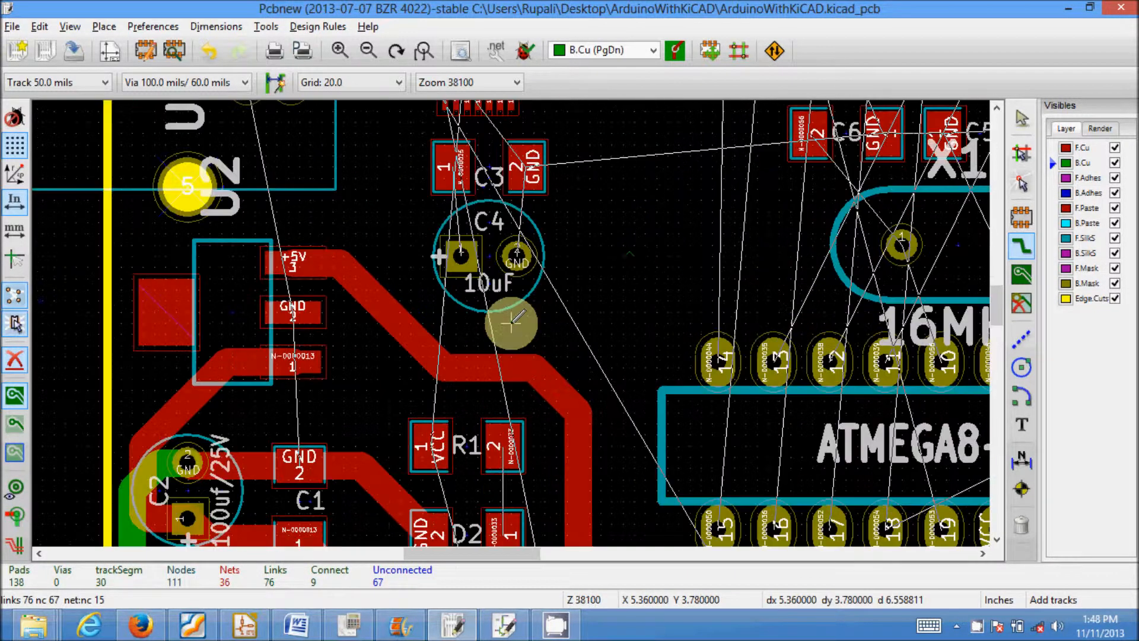
click(492, 288)
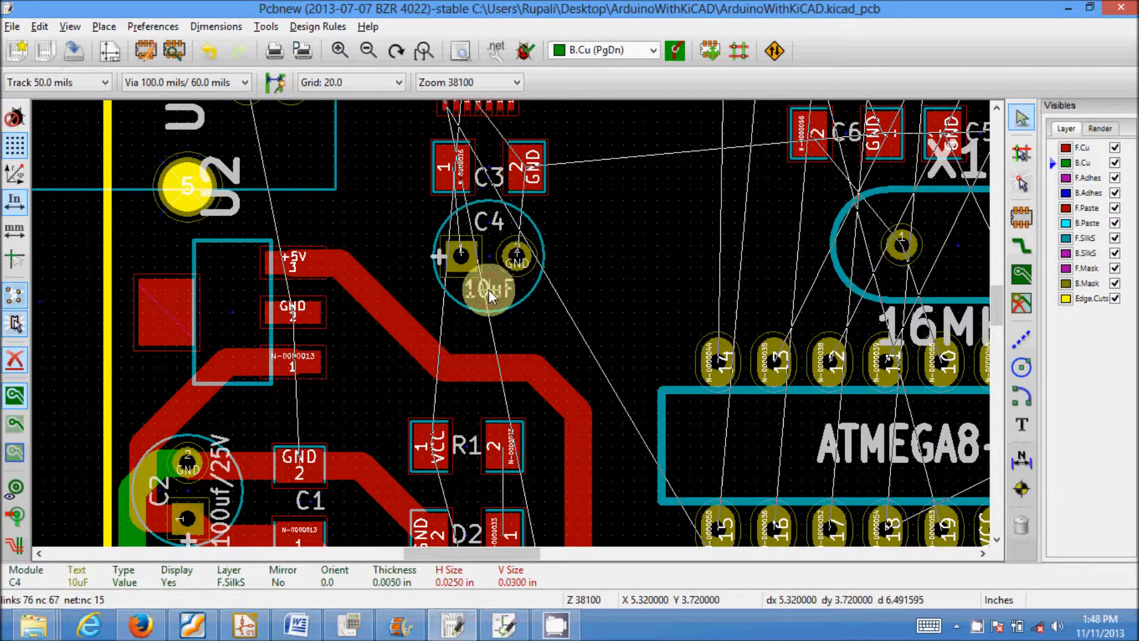
key(m)
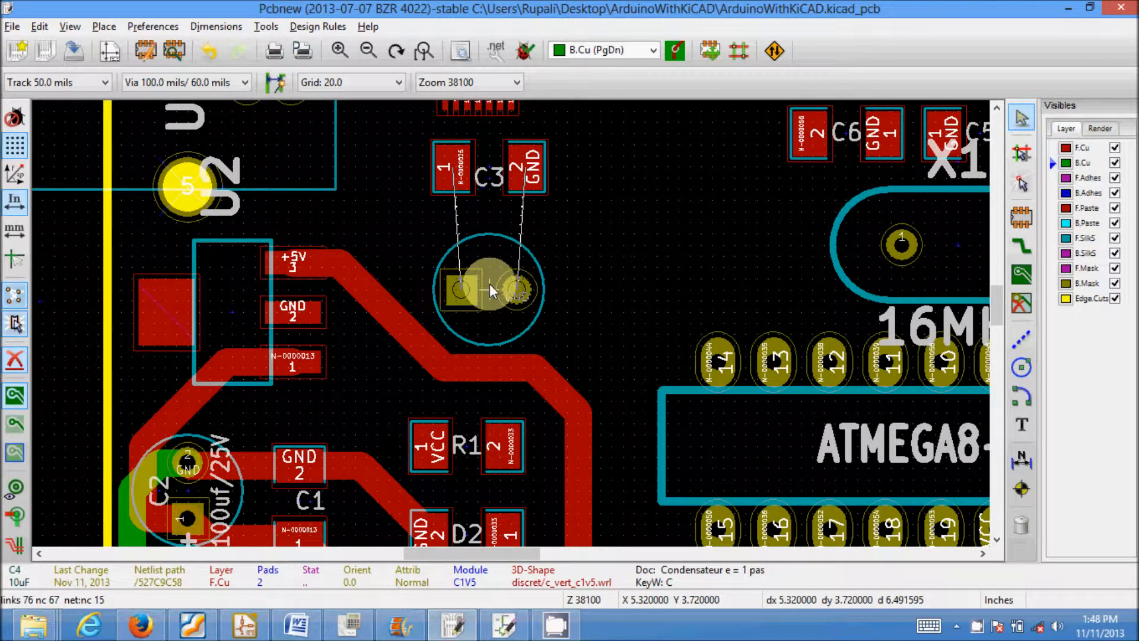
click(490, 284)
click(488, 244)
scroll(486, 257, down, 3)
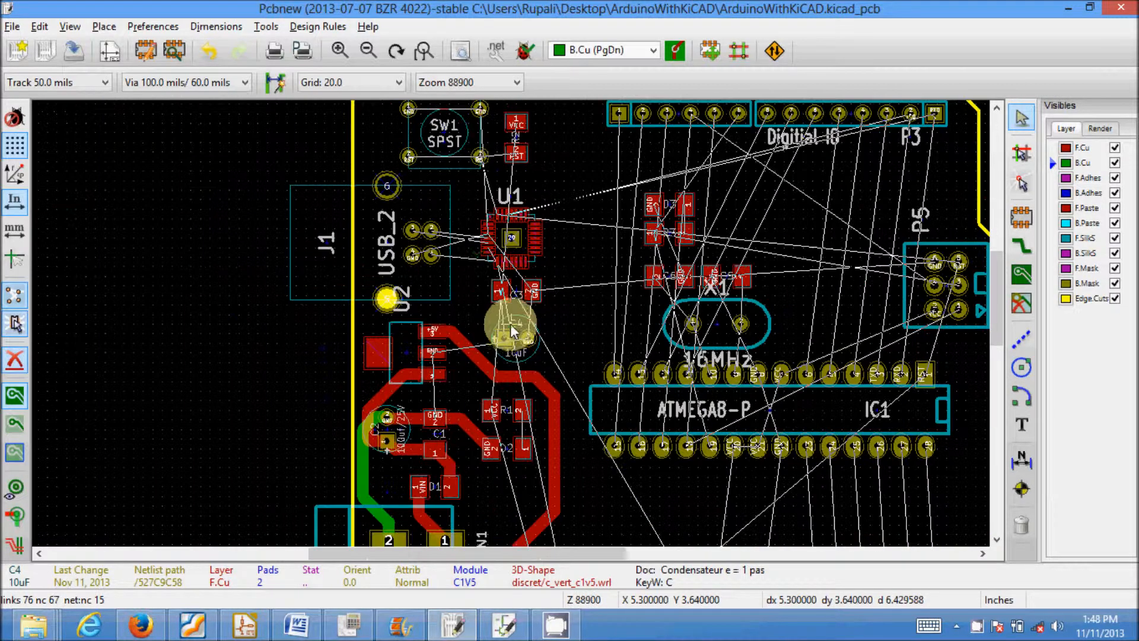
Route a 50.0 mils track on F.Cu from pad 1 of C4 to pad 1 of C3.
scroll(511, 325, up, 2)
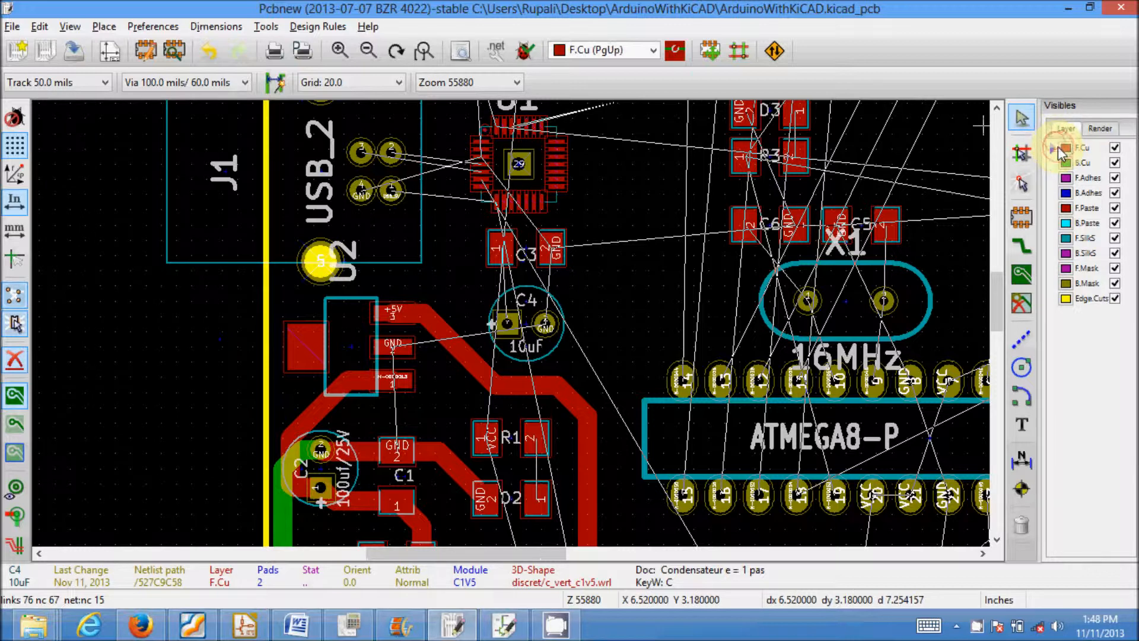
click(1021, 245)
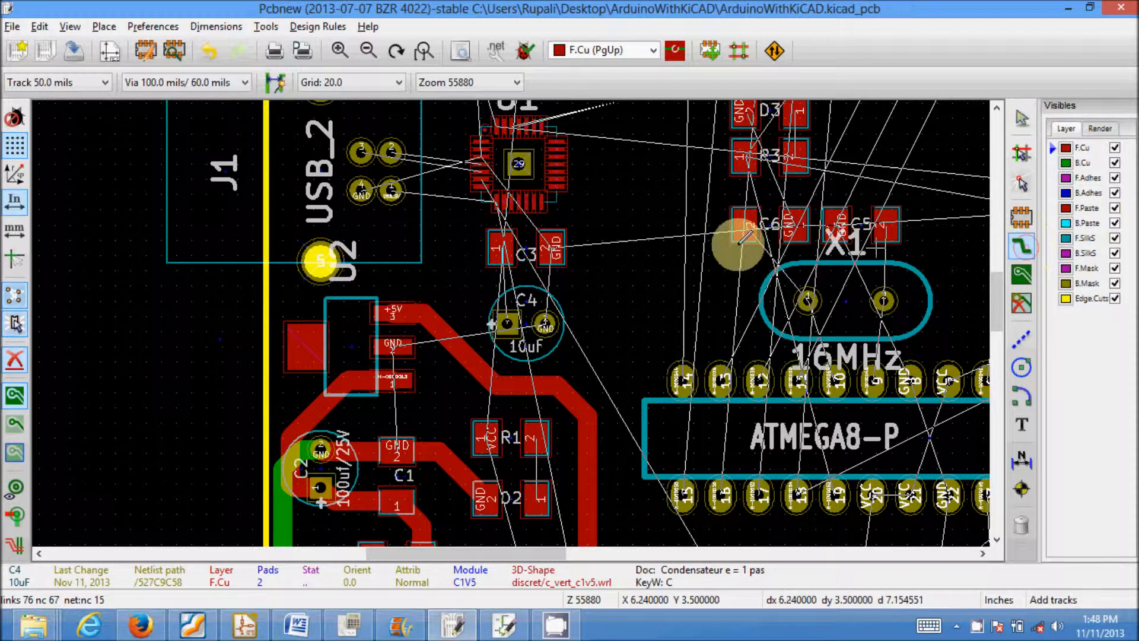
click(507, 324)
double_click(507, 246)
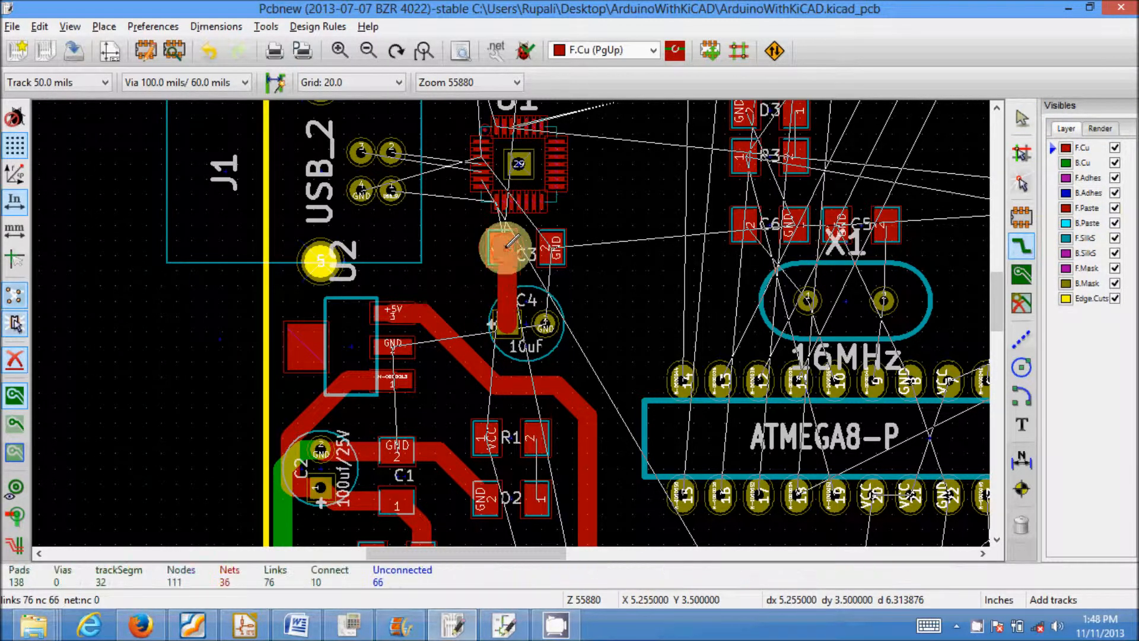
Set the grid to 10.0 mils and route a 50.0 mils GND track on F.Cu from pad 2 of C4 to pad 2 of C3.
click(544, 309)
key(n)
key(Escape)
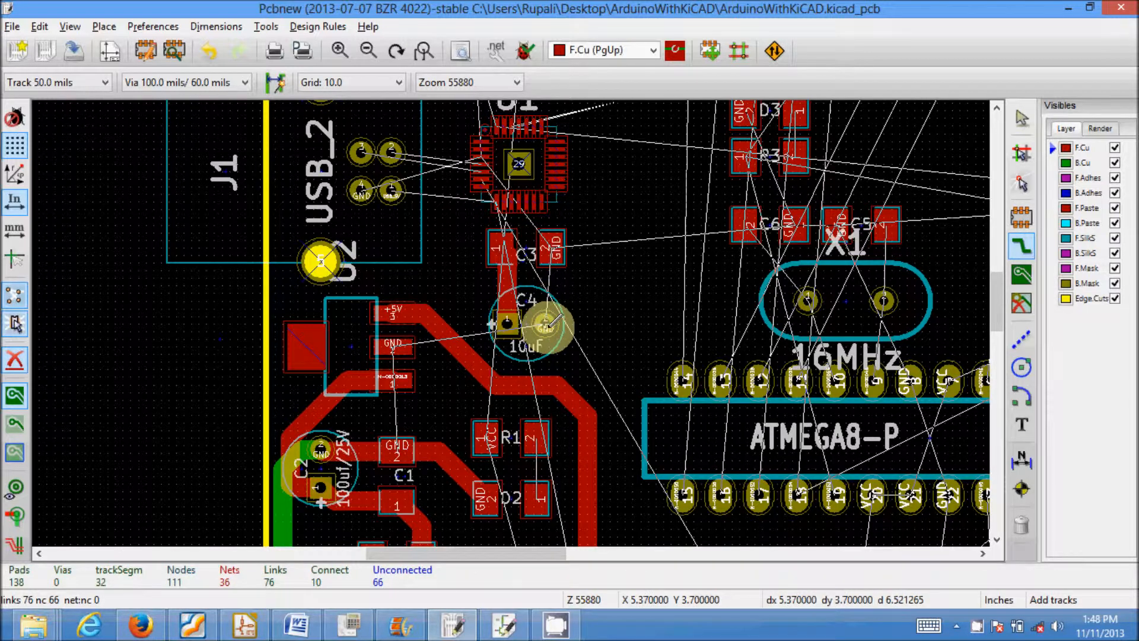
click(546, 324)
click(554, 254)
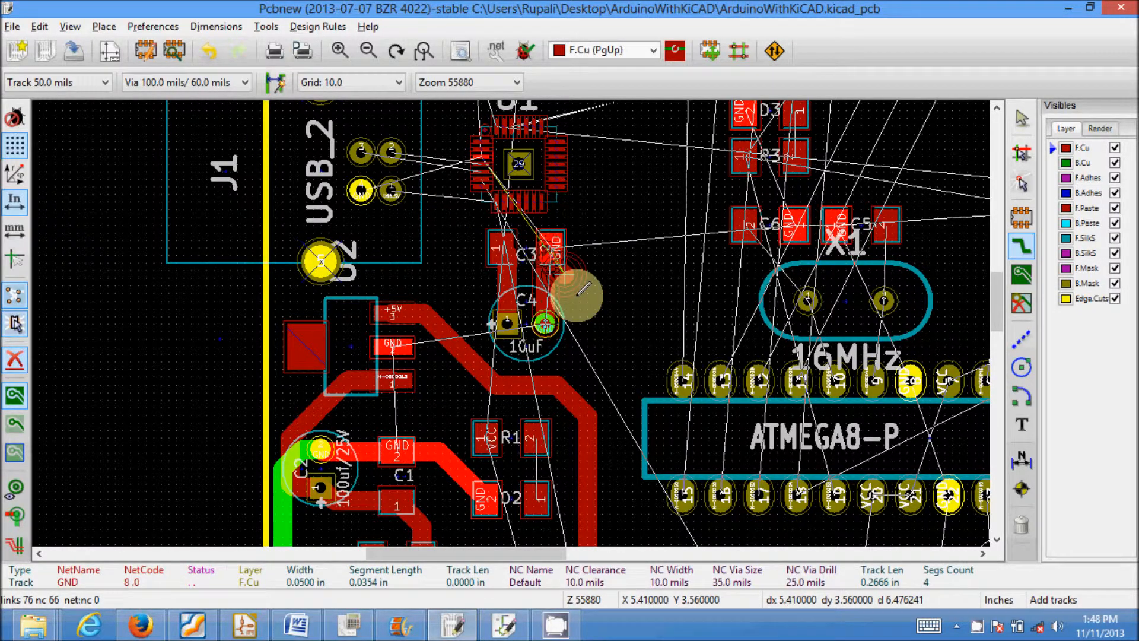
double_click(548, 250)
scroll(548, 250, down, 3)
scroll(511, 321, up, 2)
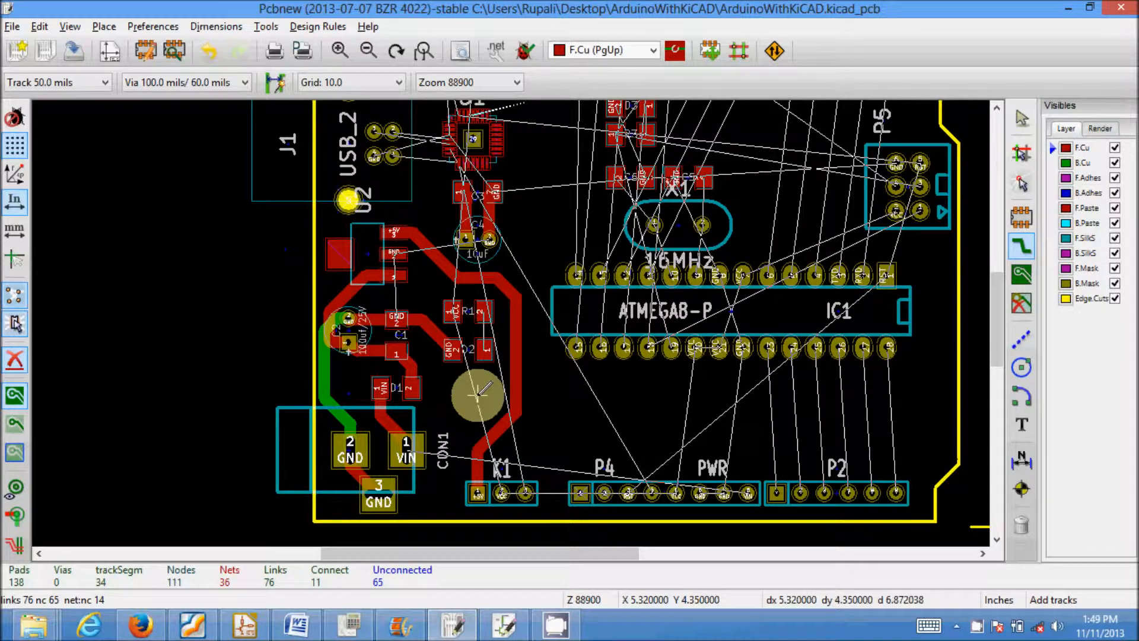
click(405, 454)
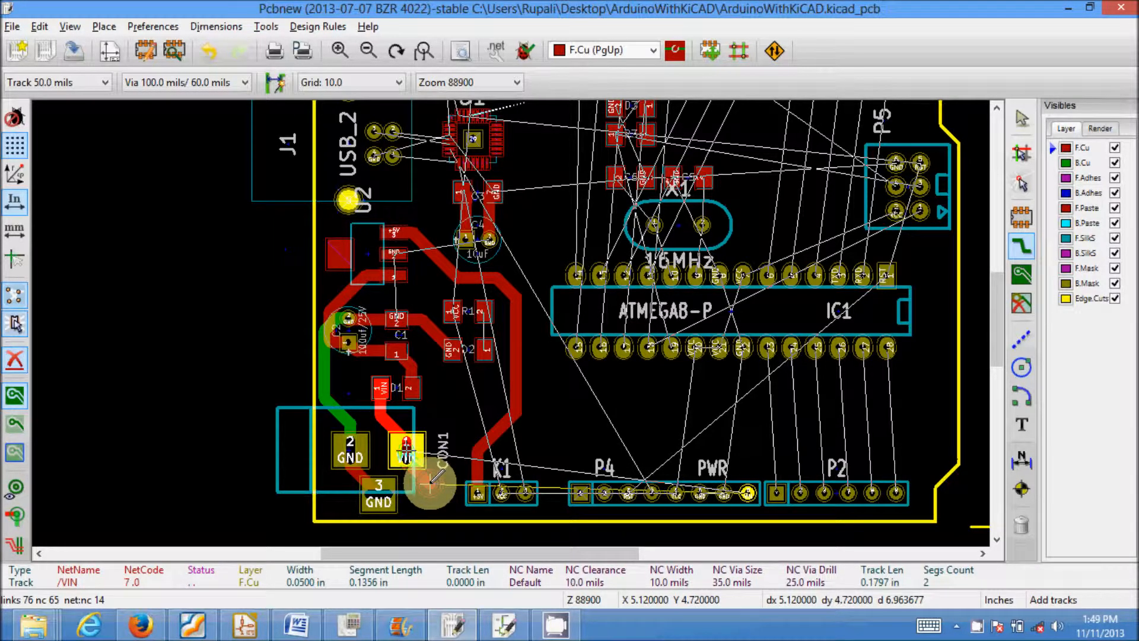
key(Escape)
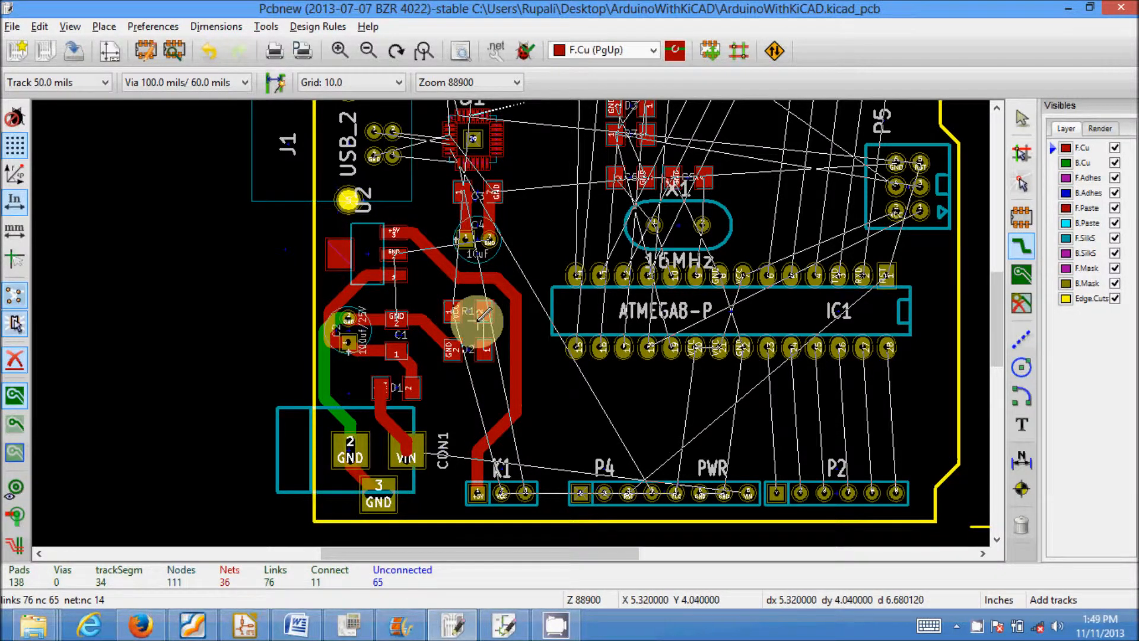
Set the active track width to 25.0 mils.
scroll(478, 321, up, 1)
scroll(504, 343, down, 1)
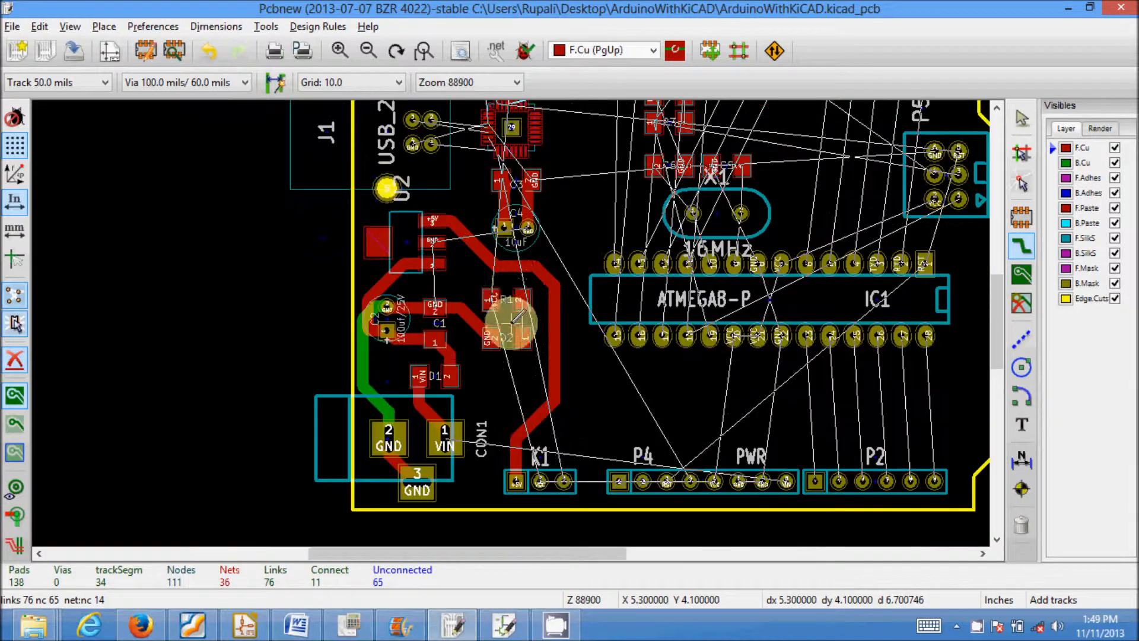
scroll(493, 229, down, 1)
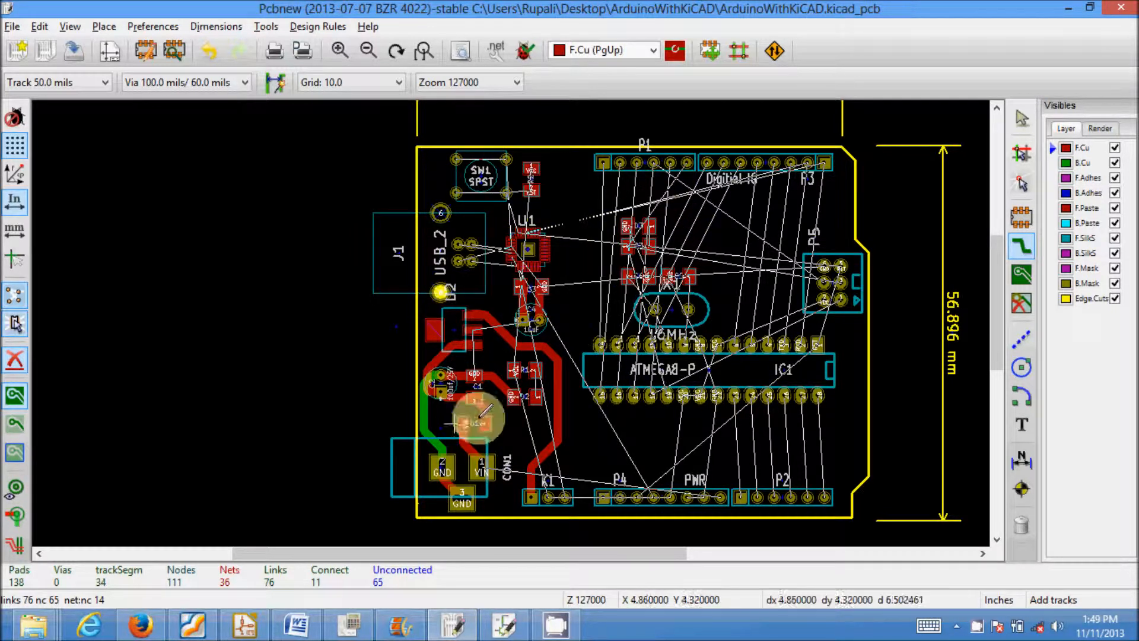
click(71, 84)
click(65, 149)
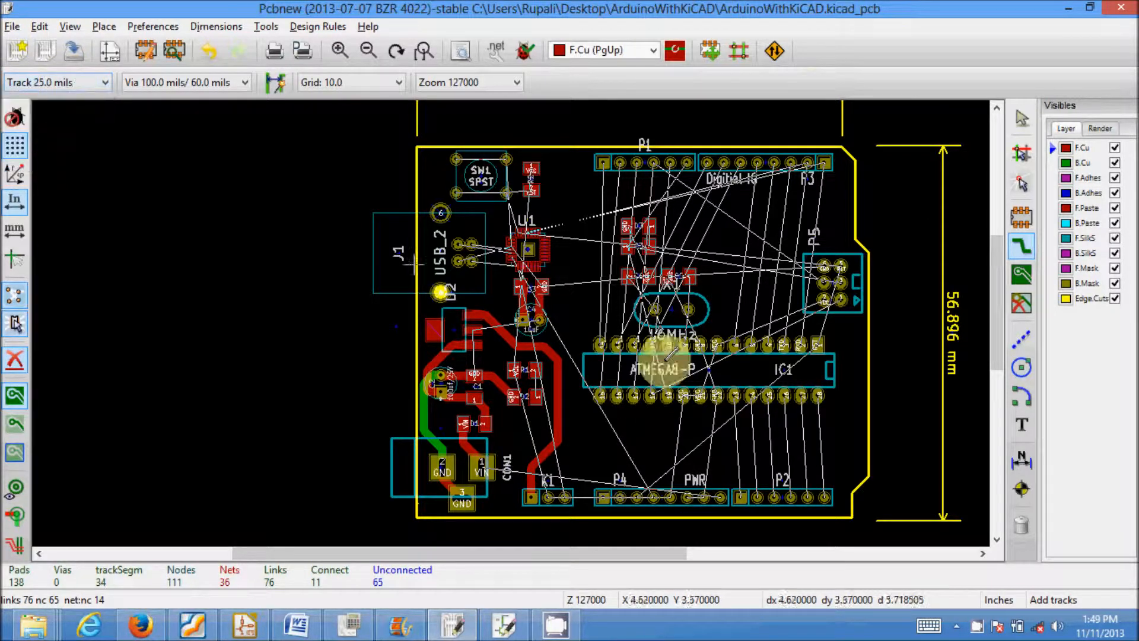
scroll(754, 456, up, 3)
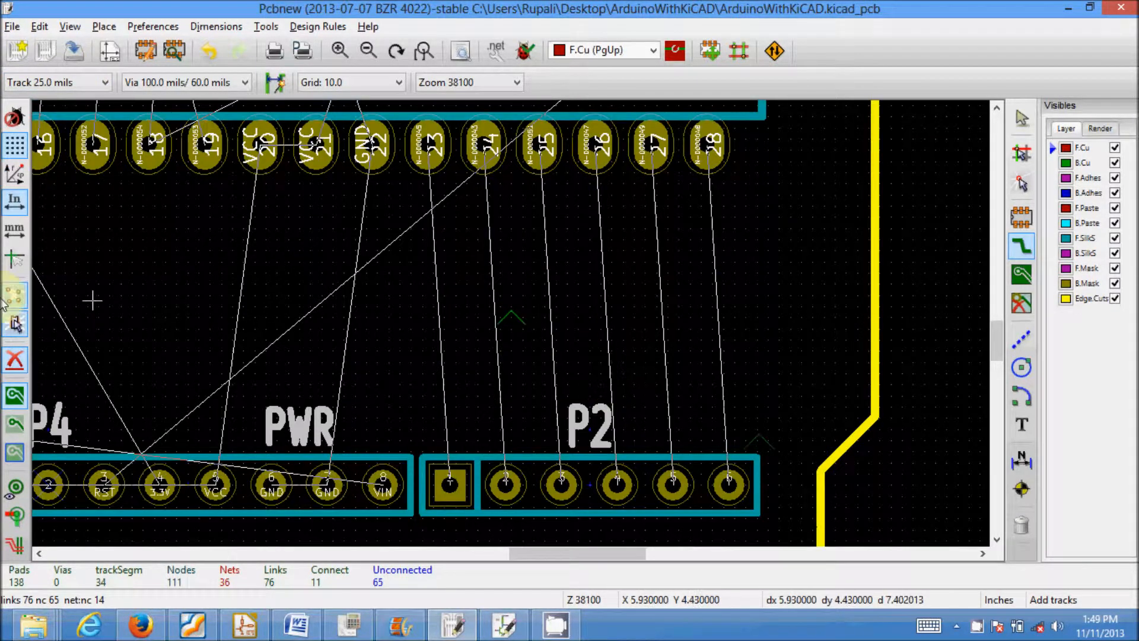
click(729, 484)
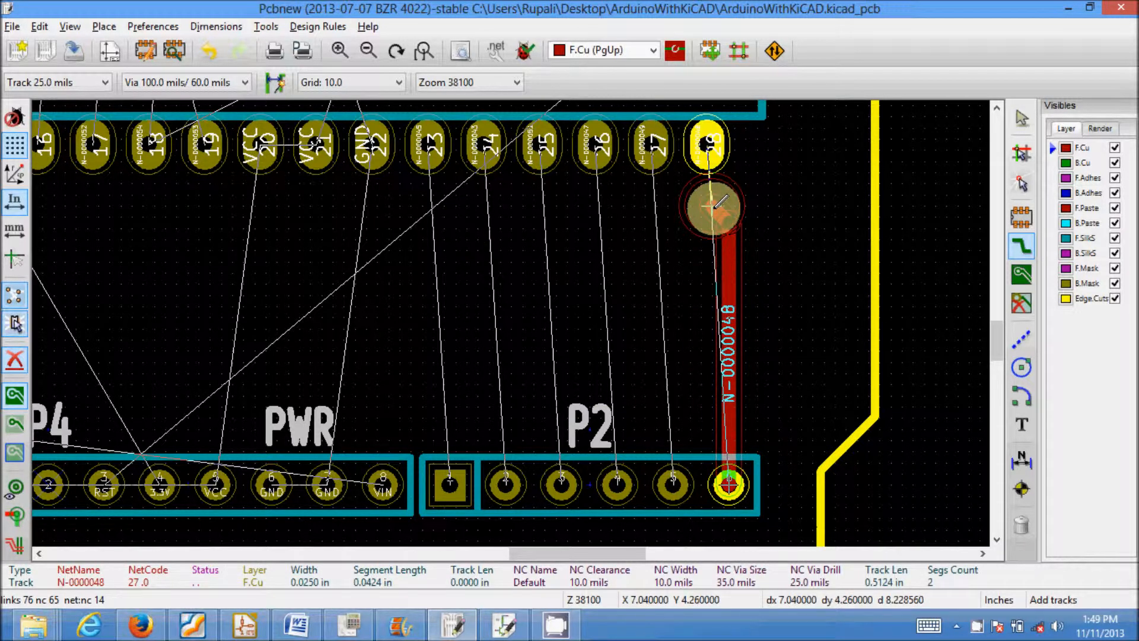
key(Escape)
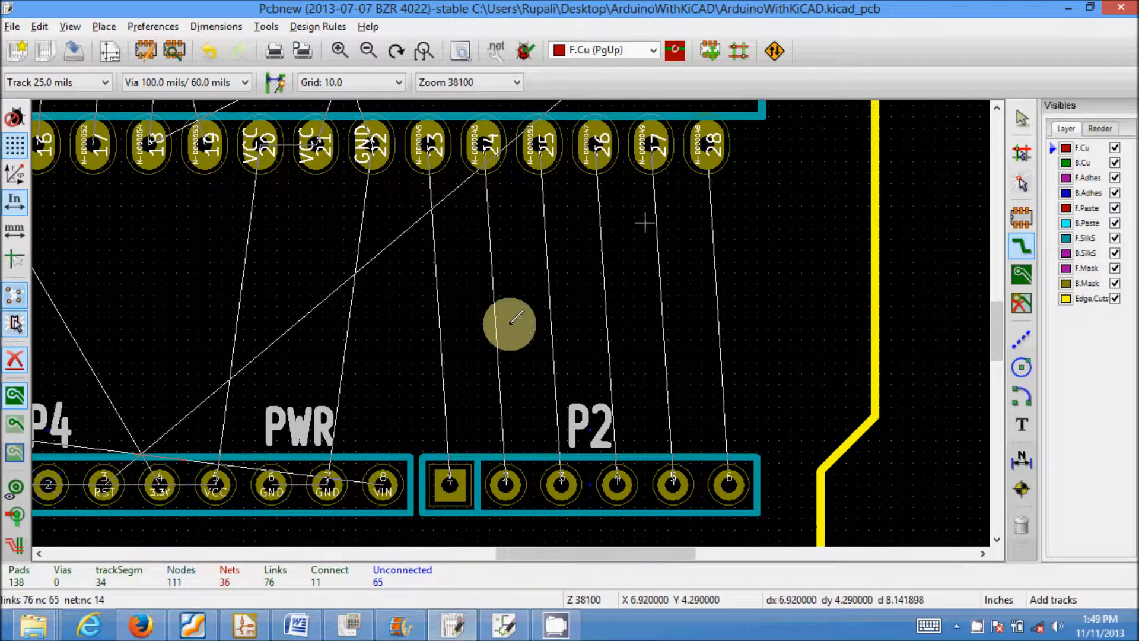
Route a 25.0 mils track on B.Cu from pad 6 of P2 to pin 28 of IC1.
scroll(506, 323, down, 2)
scroll(293, 305, down, 1)
scroll(510, 324, up, 1)
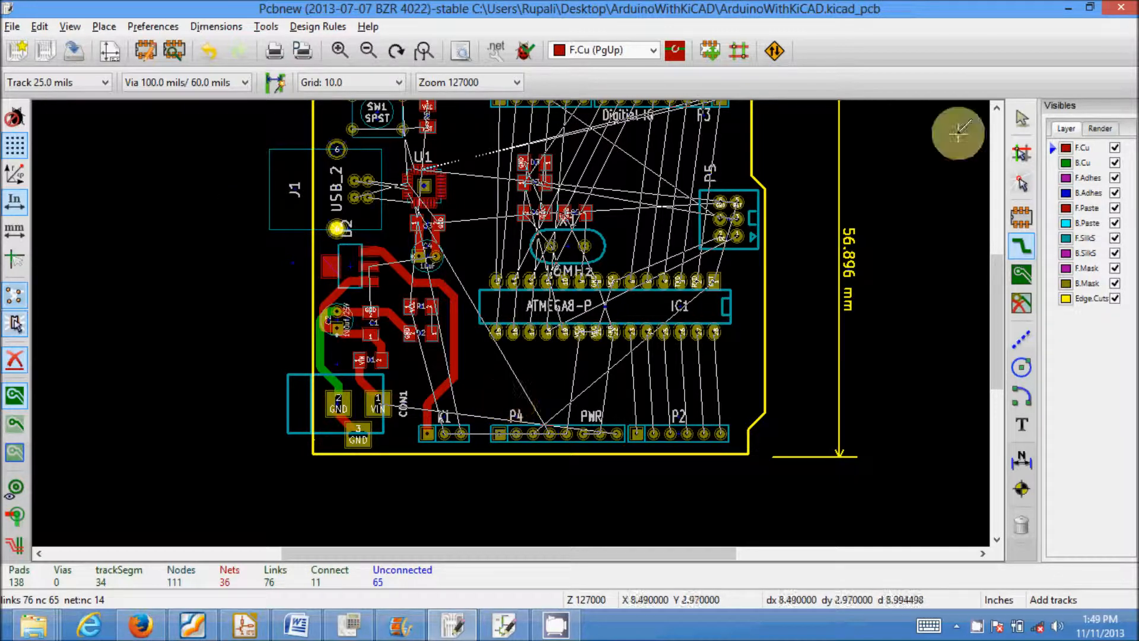
click(1062, 163)
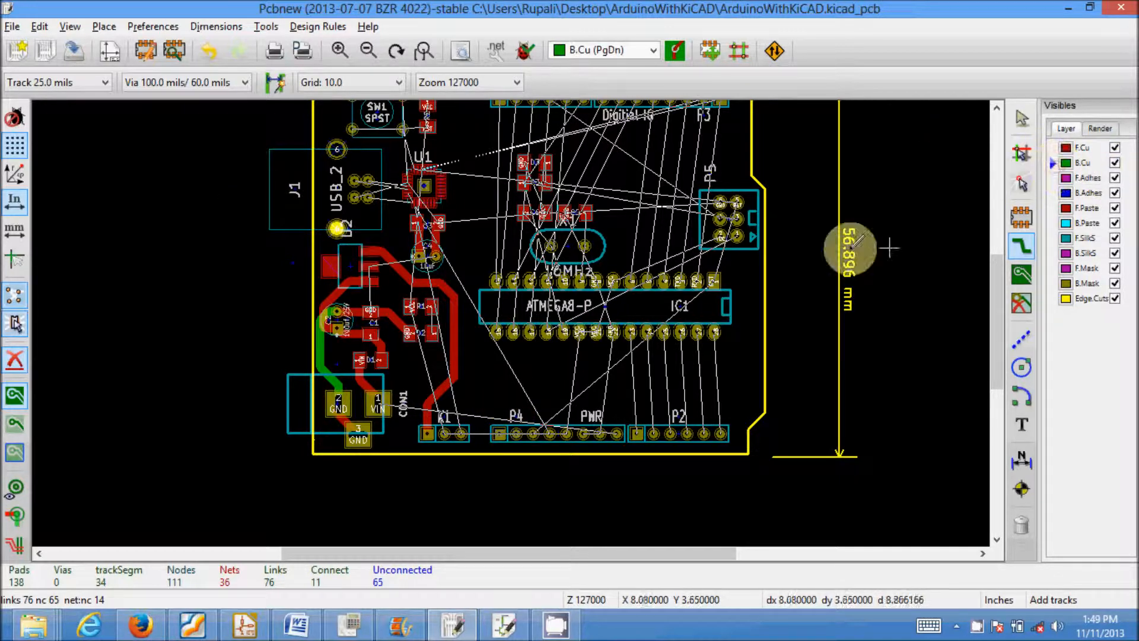
scroll(719, 430, up, 2)
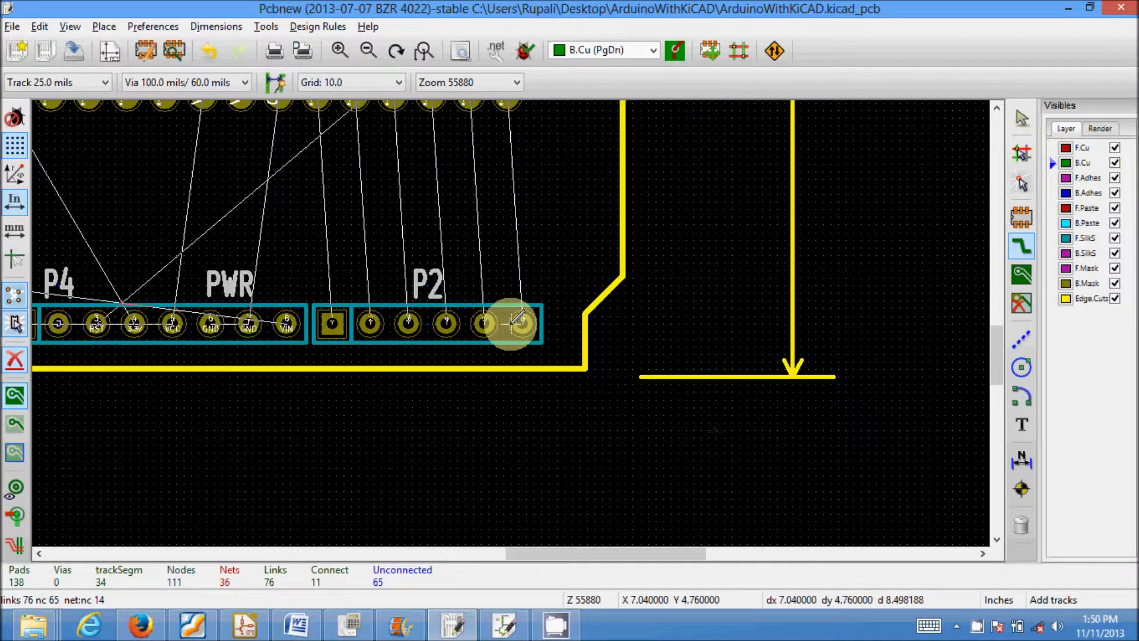
click(522, 321)
scroll(491, 148, up, 2)
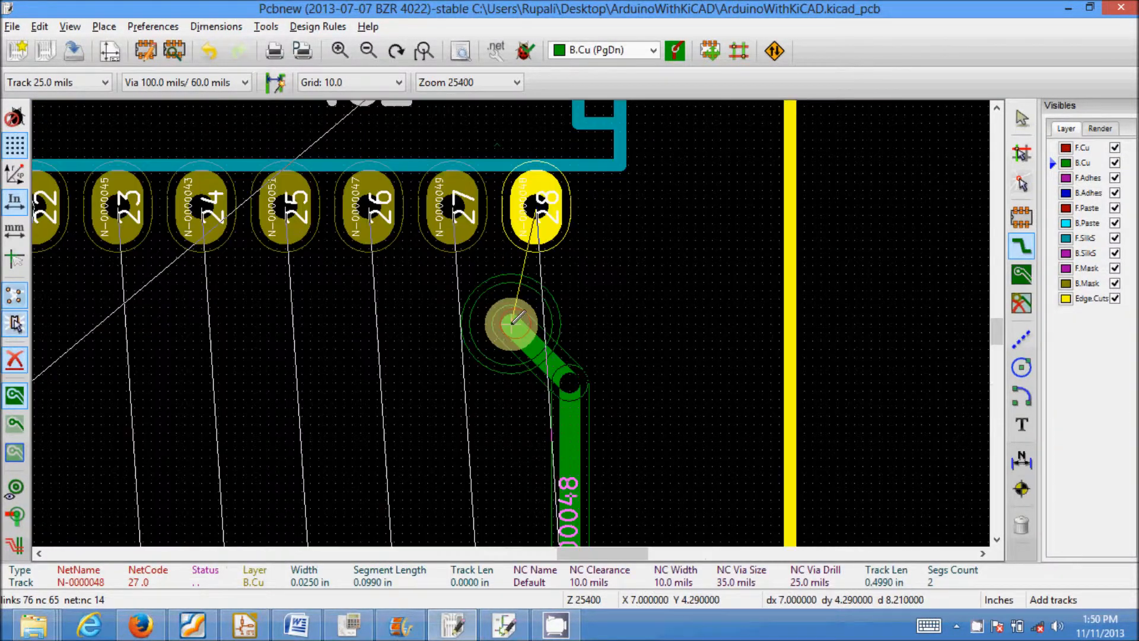
click(537, 205)
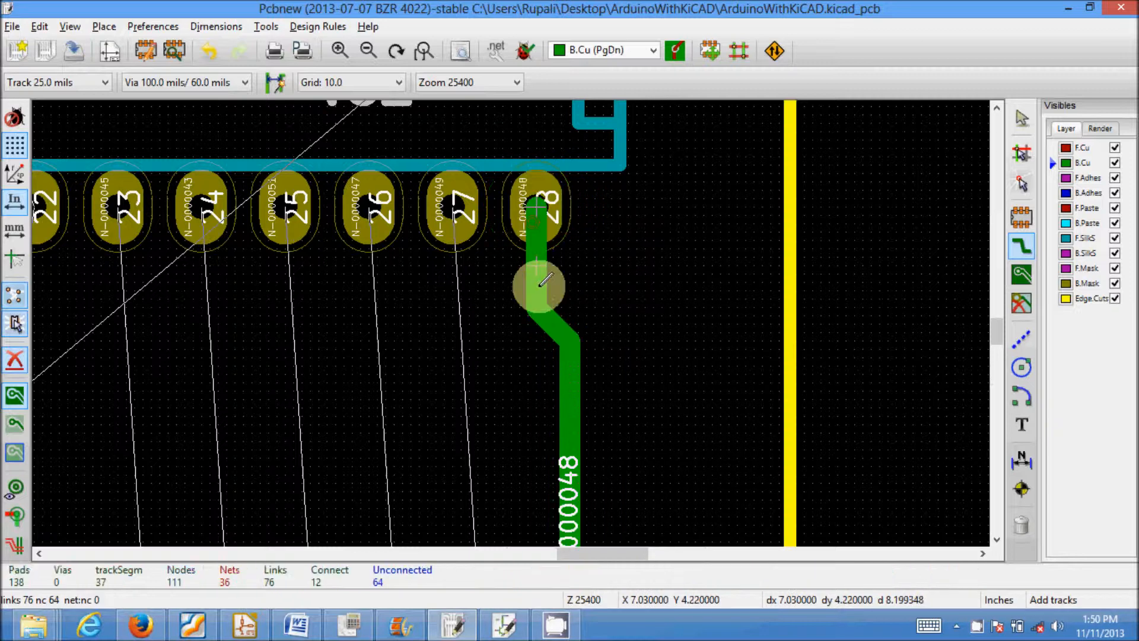
Route 25.0 mils tracks on B.Cu from pads 5 and 4 of P2 to pins 27 and 26 of IC1.
scroll(516, 537, down, 2)
click(496, 403)
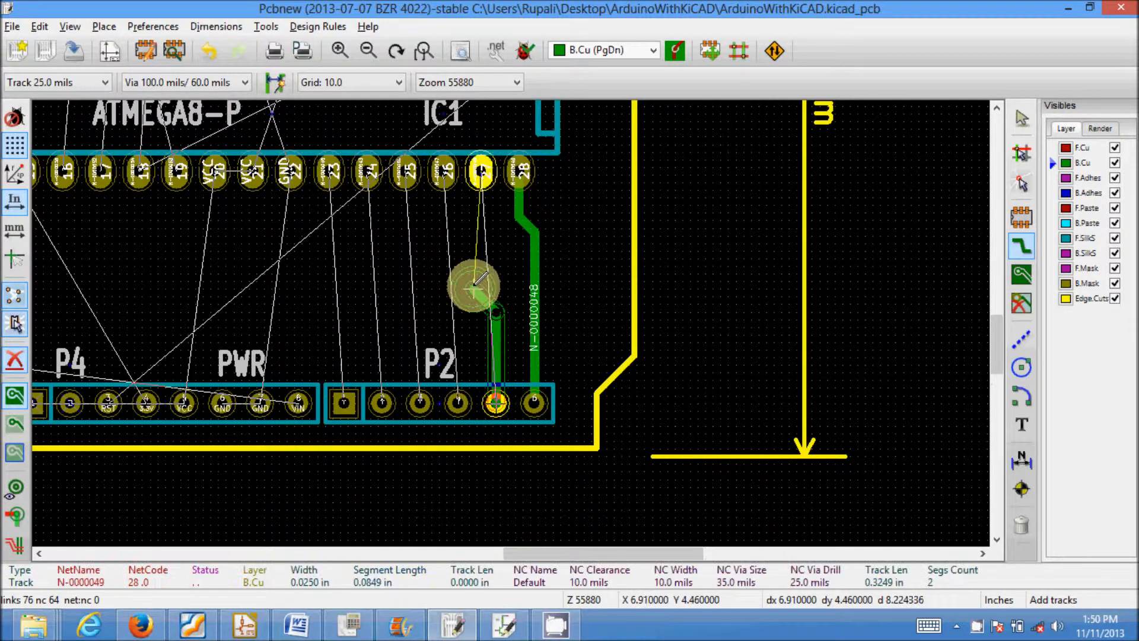
click(481, 175)
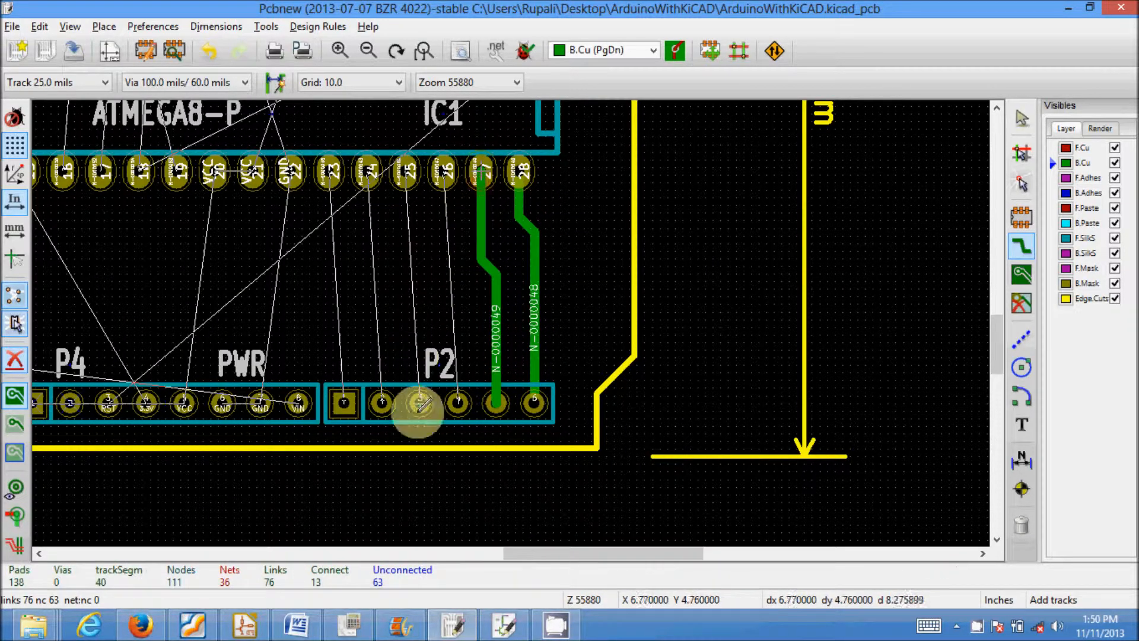
click(458, 403)
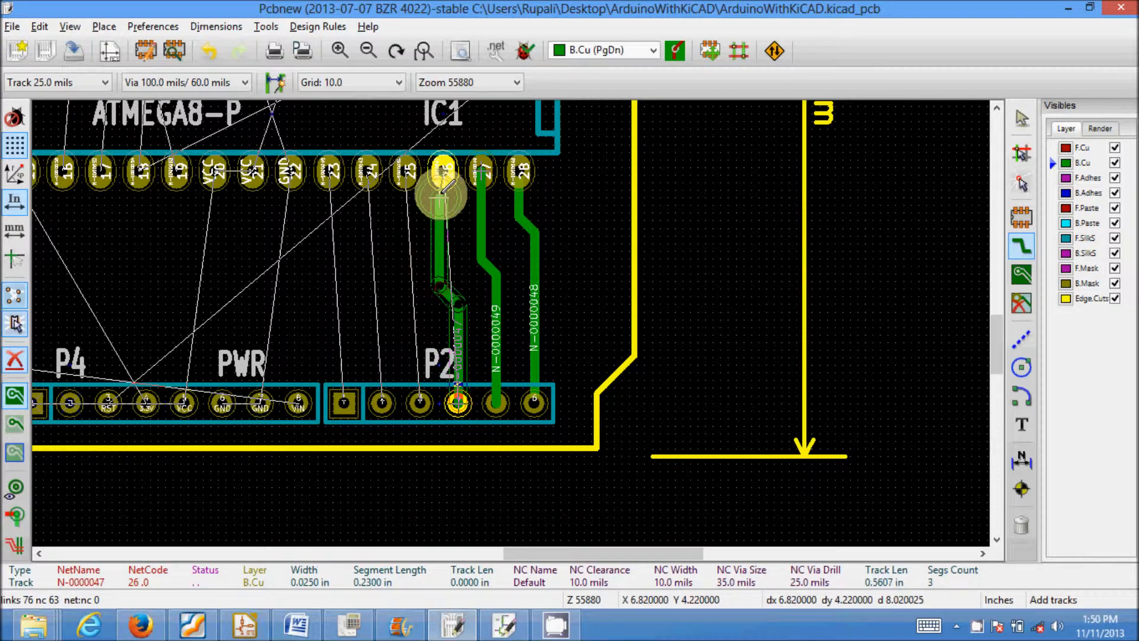
click(444, 173)
Route 25.0 mils tracks on B.Cu from pads 3 and 2 of P2 to pins 25 and 24 of IC1.
click(421, 403)
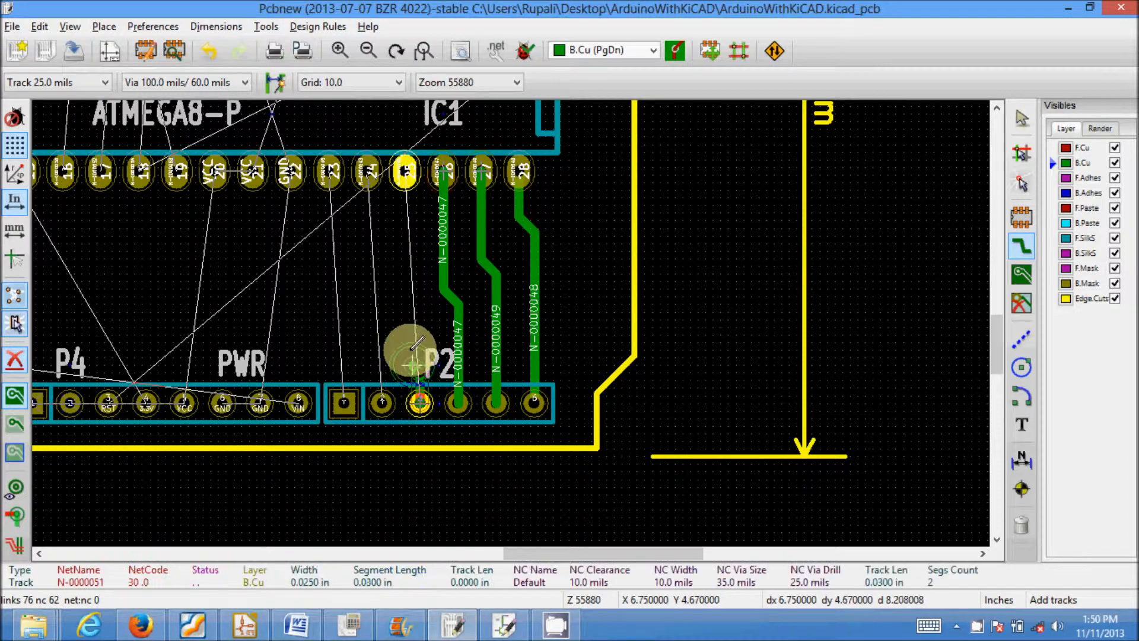
click(406, 173)
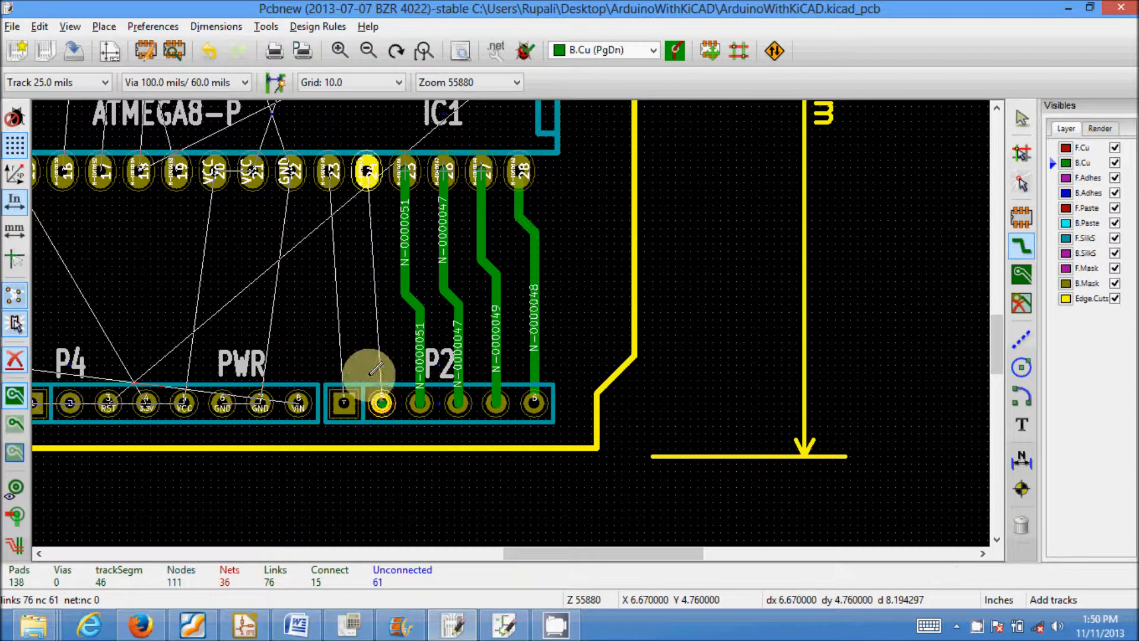
click(381, 403)
click(366, 173)
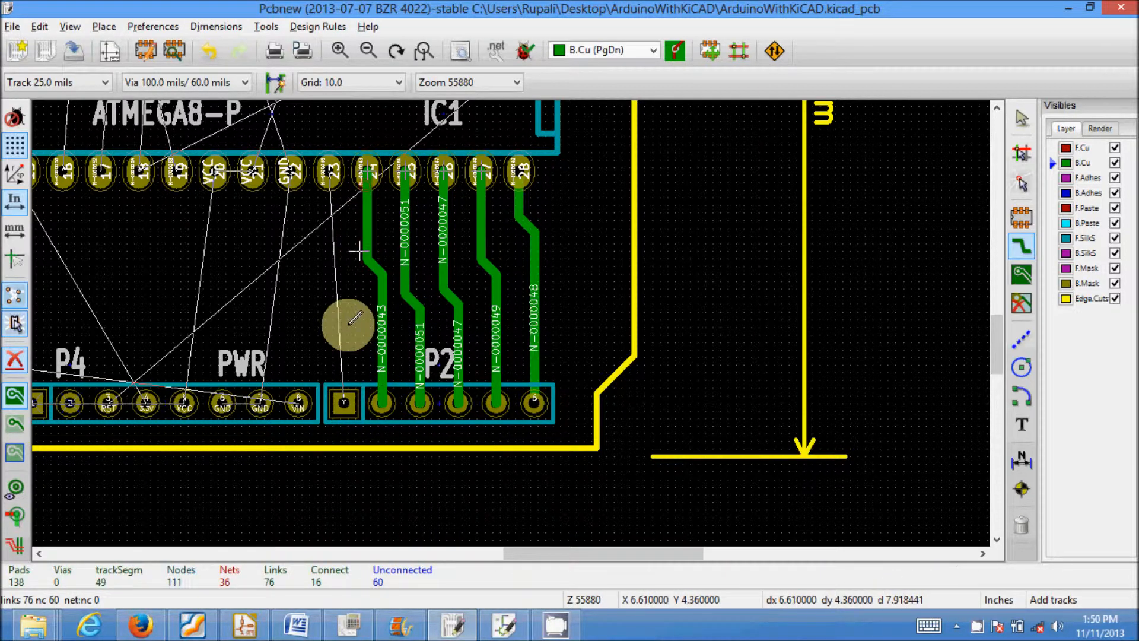
Route 25.0 mils tracks on B.Cu from pad 1 of P2 to pin 23 of IC1 and from GND pad 7 of P4 to pin 22.
click(344, 403)
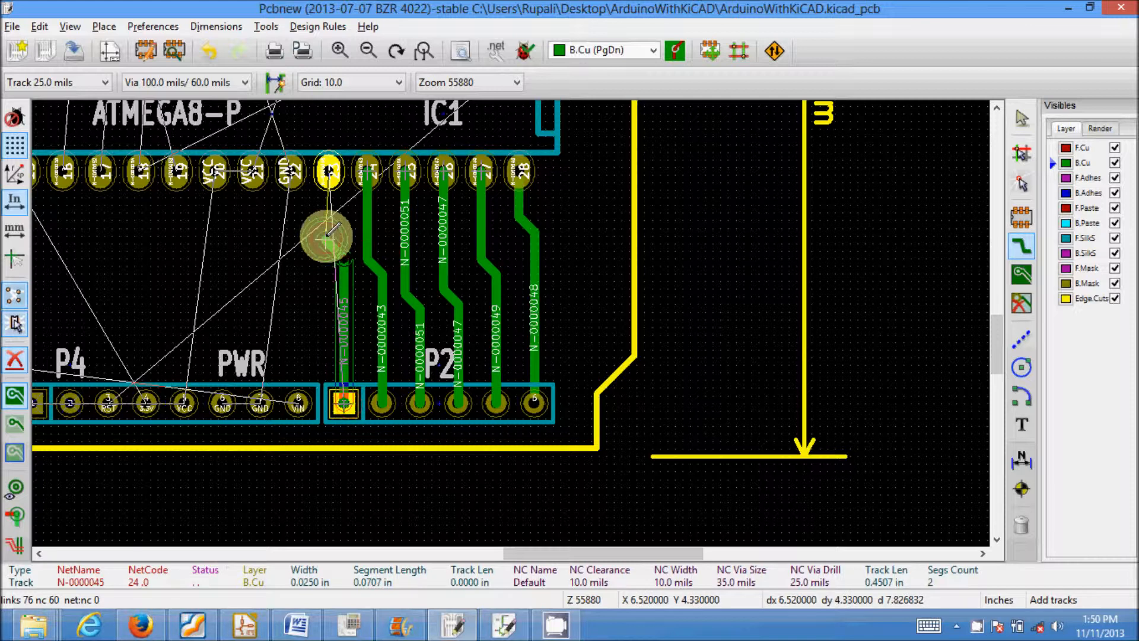
click(328, 173)
click(260, 403)
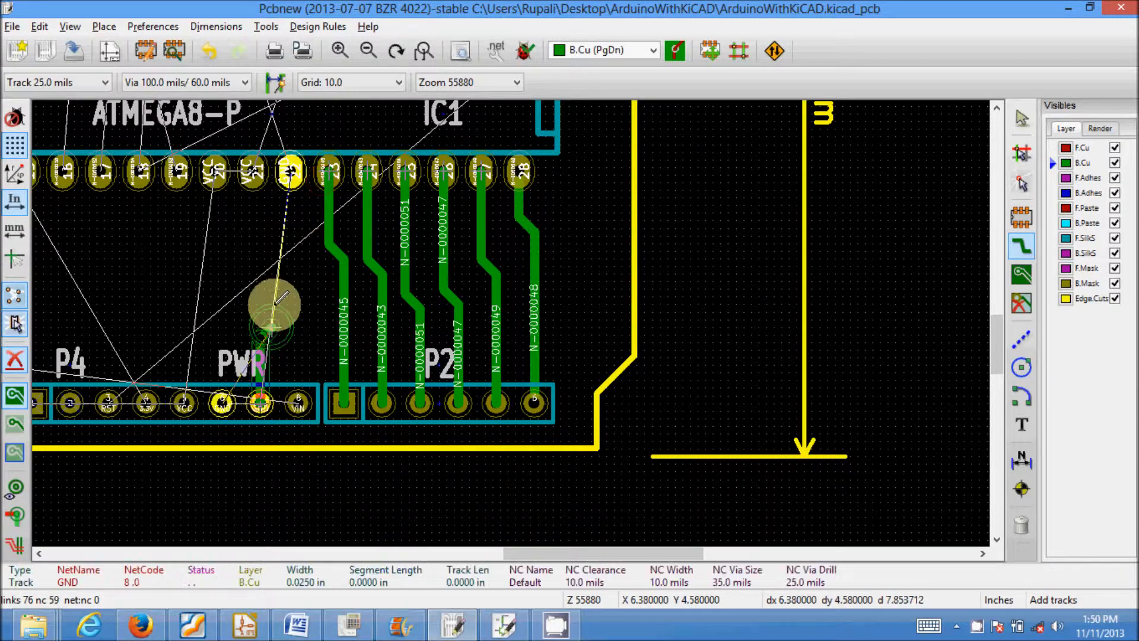
click(290, 169)
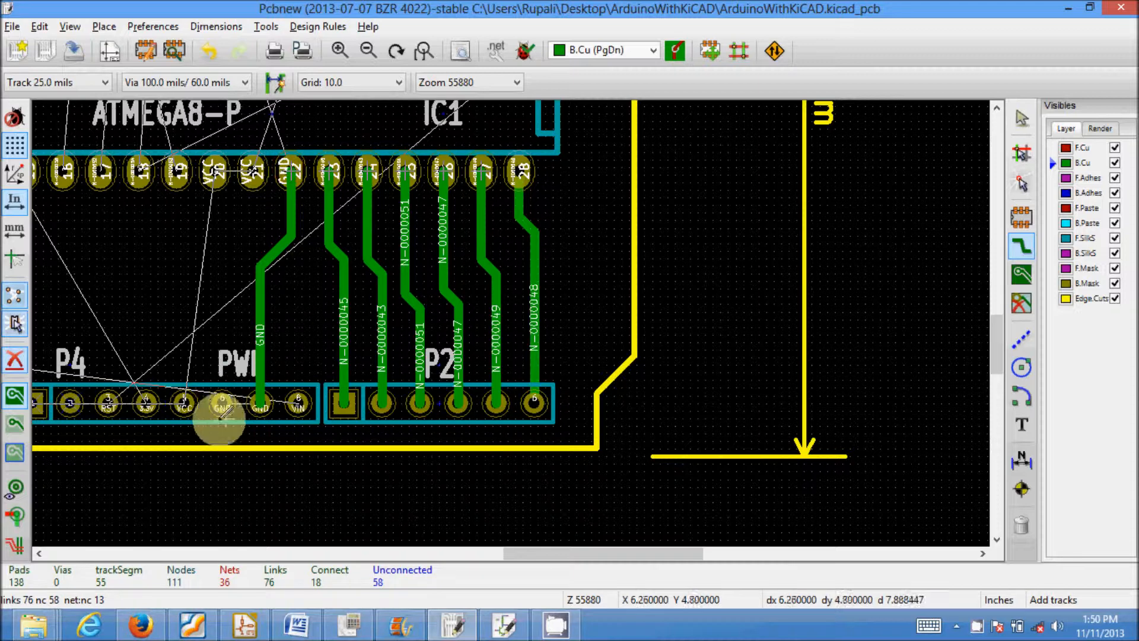
click(298, 404)
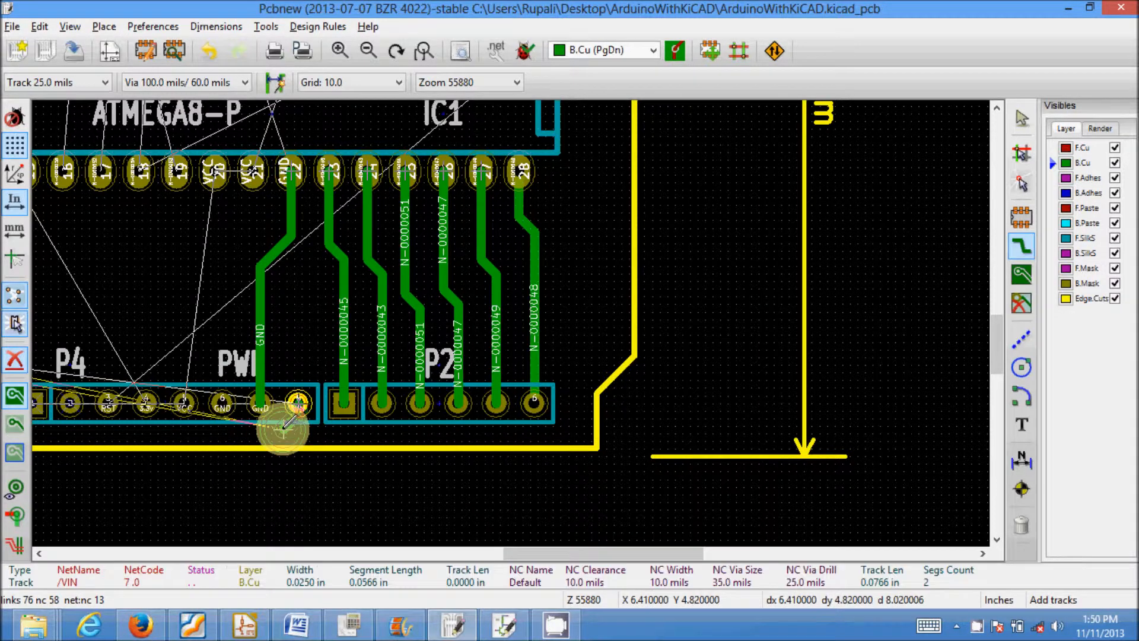
click(235, 428)
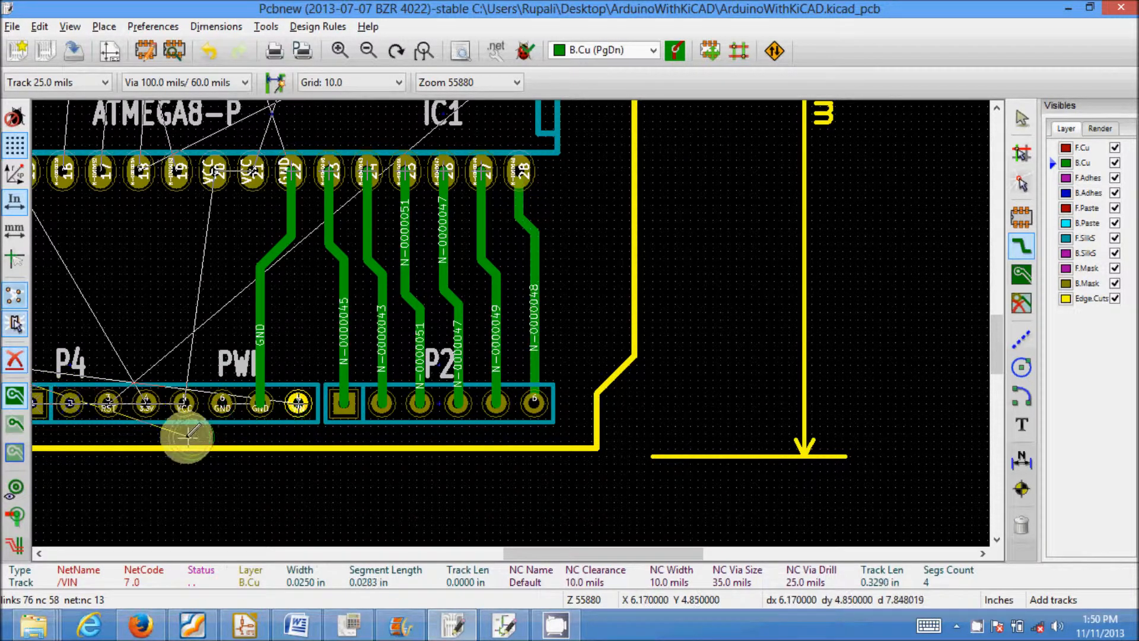
scroll(190, 432, down, 2)
scroll(501, 326, up, 3)
key(Escape)
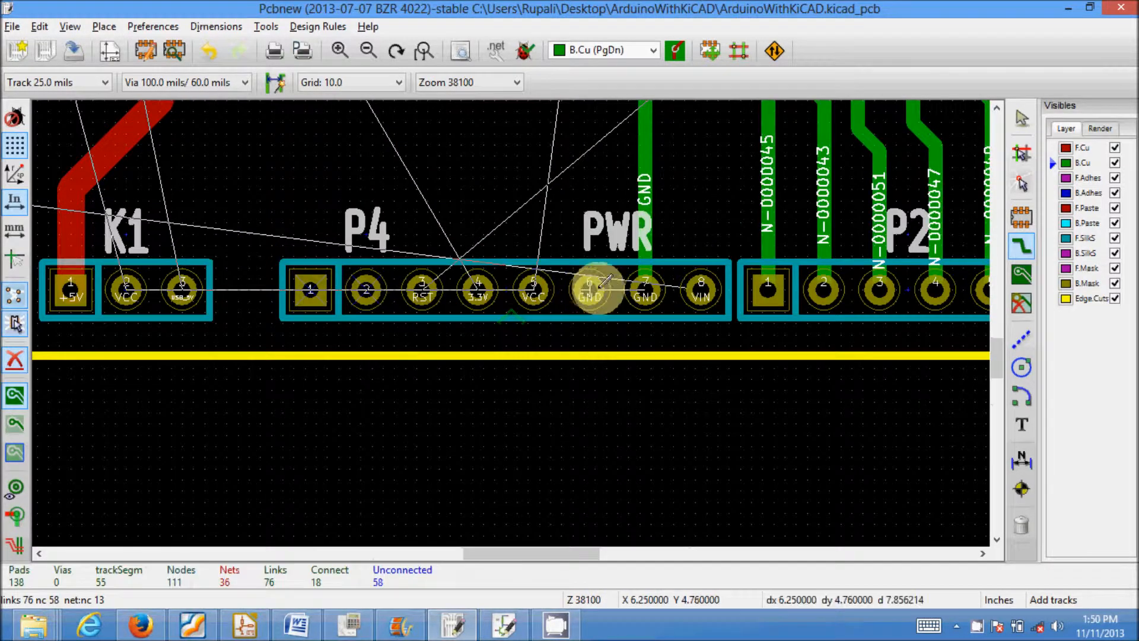
Connect GND pads 6 and 7 of the P4 power header with a 25.0 mils track on B.Cu.
click(590, 290)
double_click(643, 290)
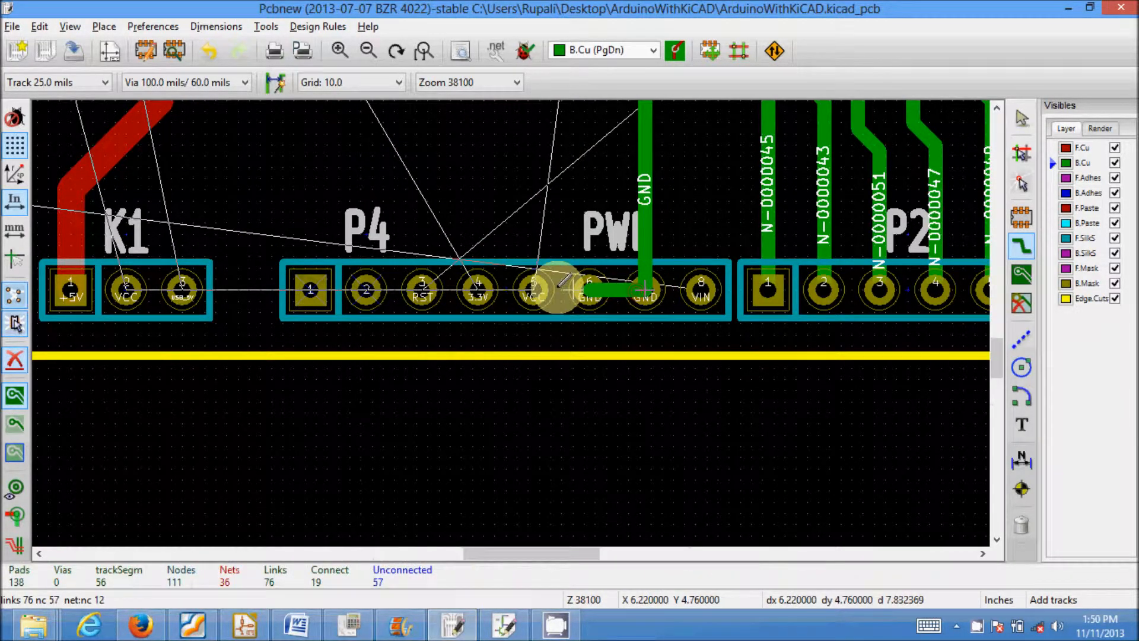
click(534, 291)
scroll(534, 290, down, 3)
key(Escape)
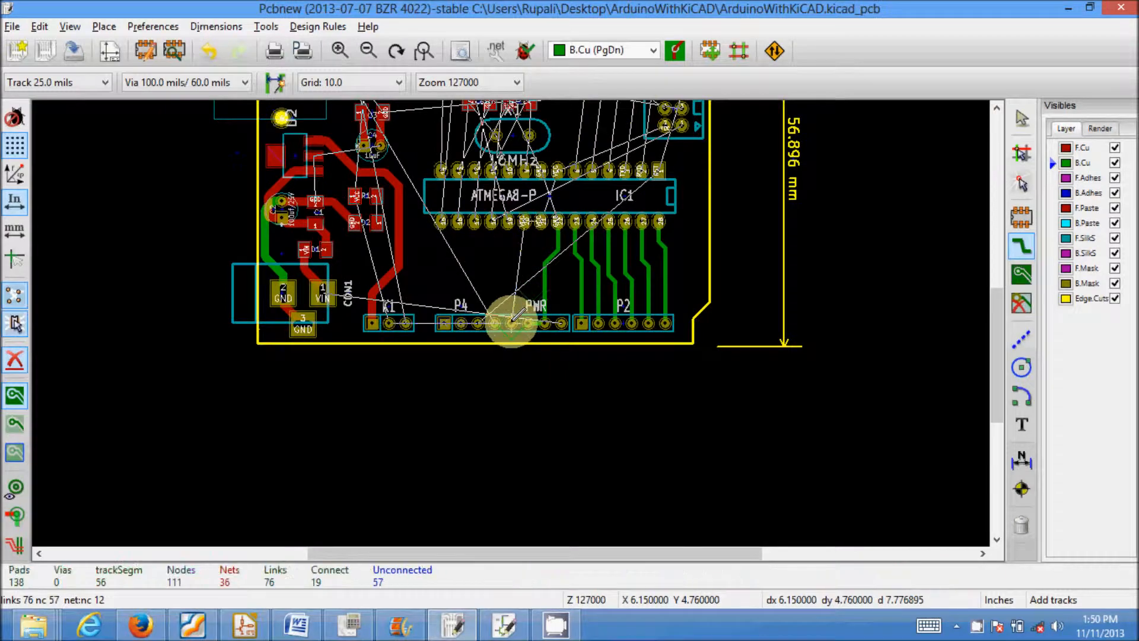
Route 25.0 mils tracks on B.Cu from the RXD and TXD pins of IC1 to pads 1 and 2 of P3.
scroll(512, 323, down, 3)
scroll(510, 324, up, 3)
scroll(669, 305, down, 1)
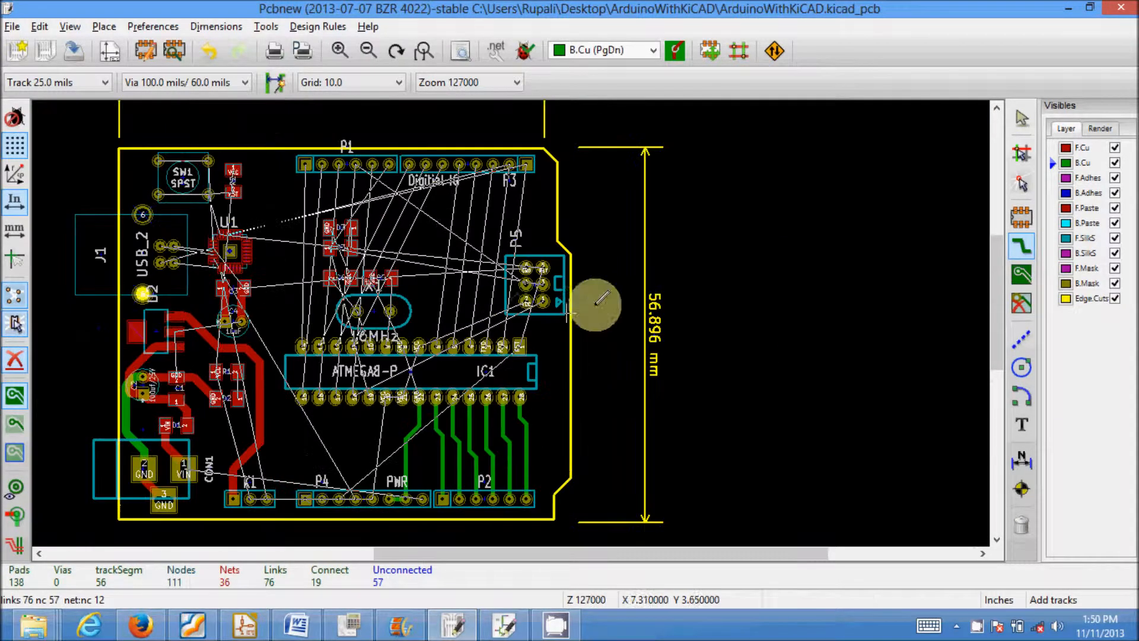
scroll(508, 326, up, 2)
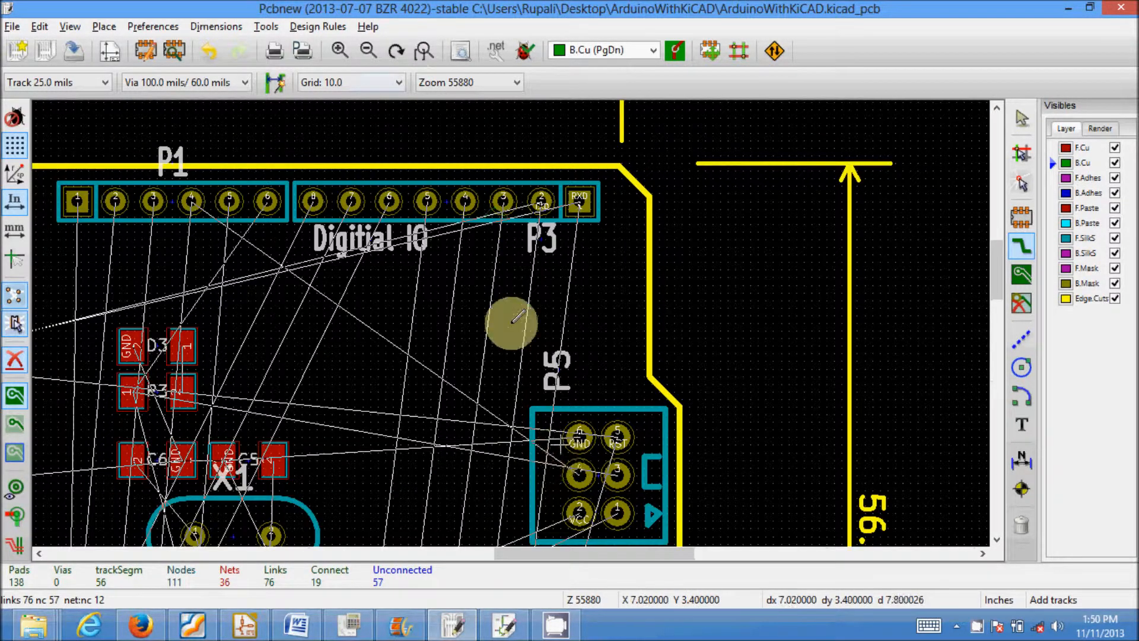
scroll(508, 326, down, 1)
click(523, 401)
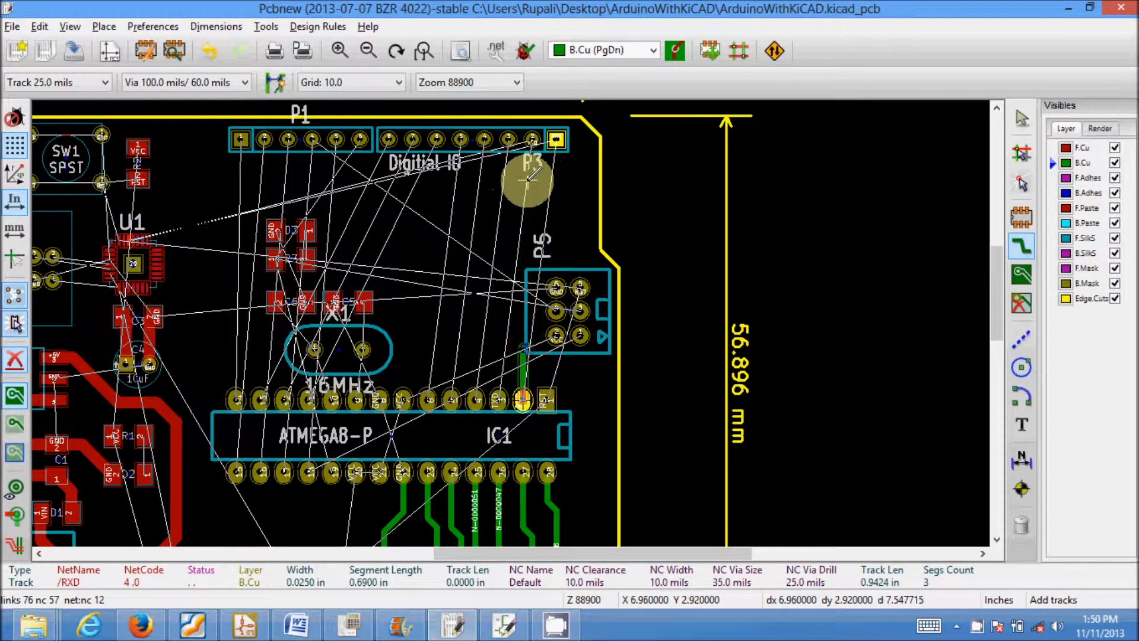
click(525, 210)
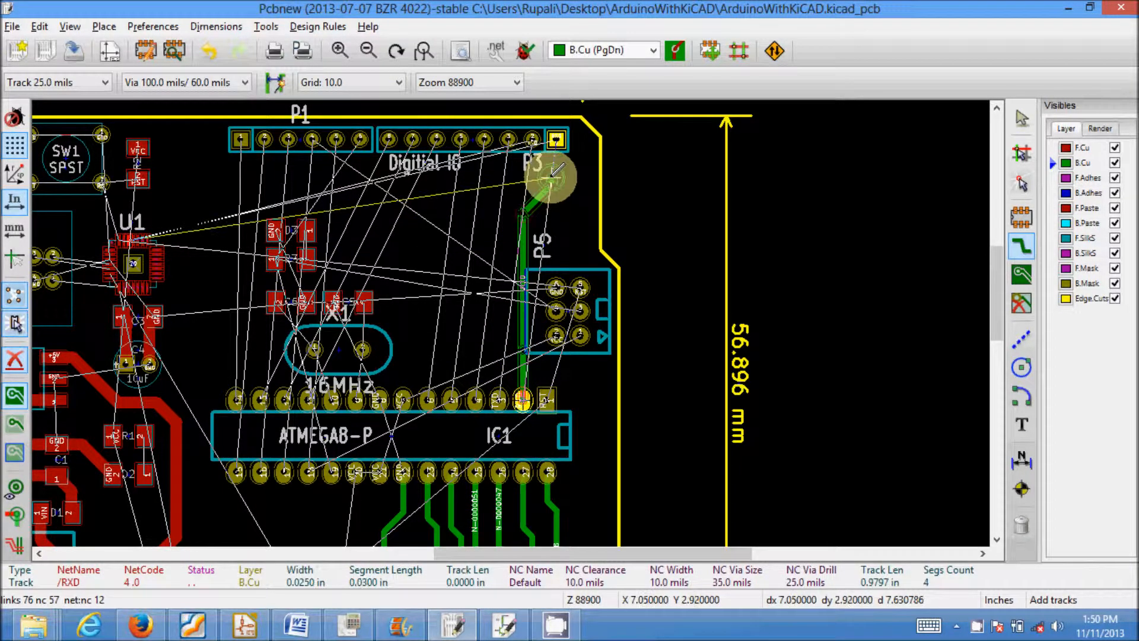
double_click(558, 140)
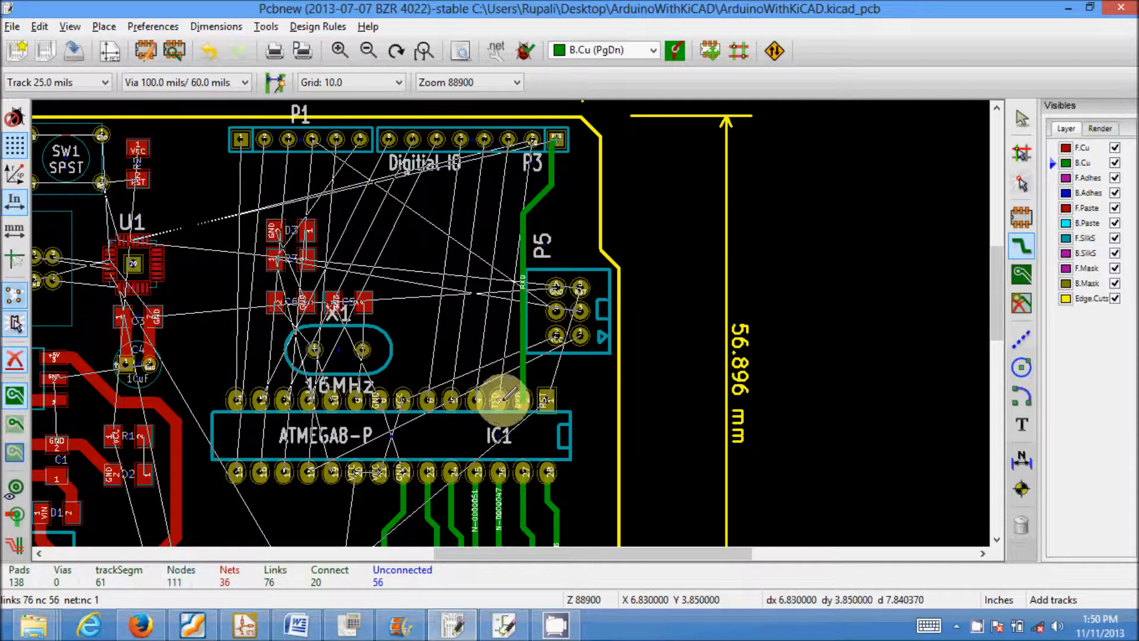
click(526, 184)
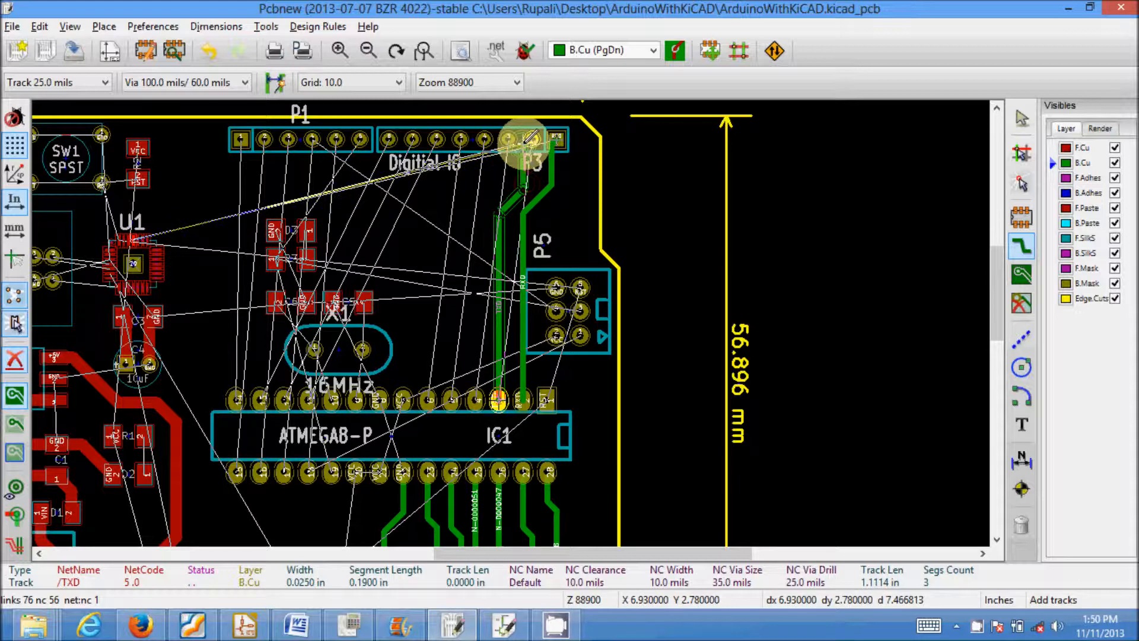
double_click(533, 139)
scroll(533, 139, down, 2)
scroll(510, 323, up, 2)
scroll(510, 323, down, 3)
scroll(515, 330, up, 2)
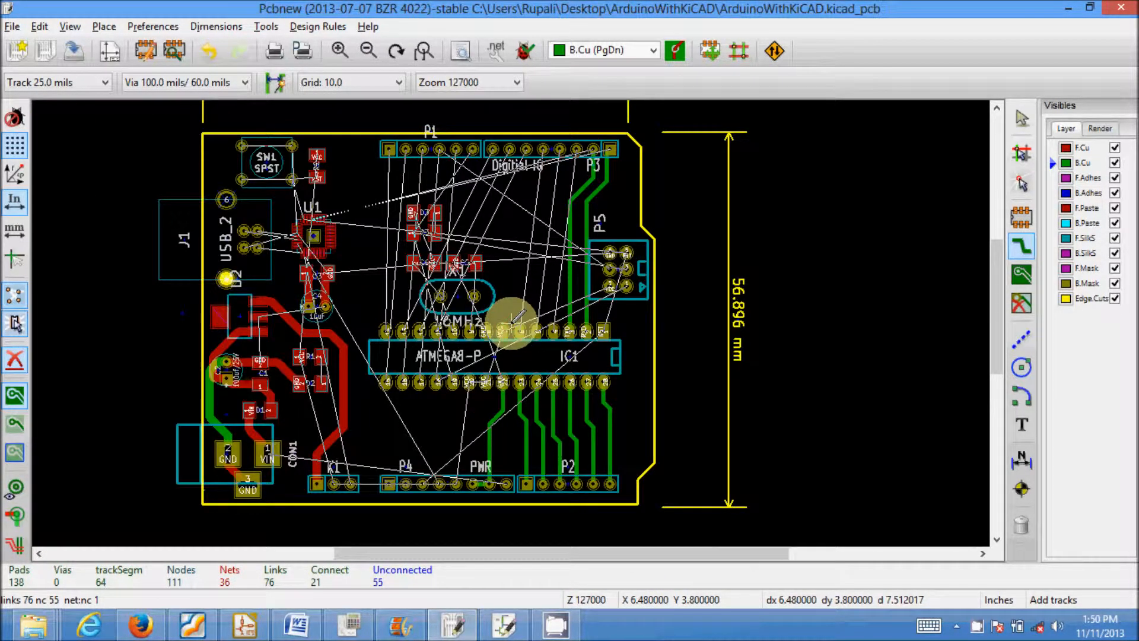